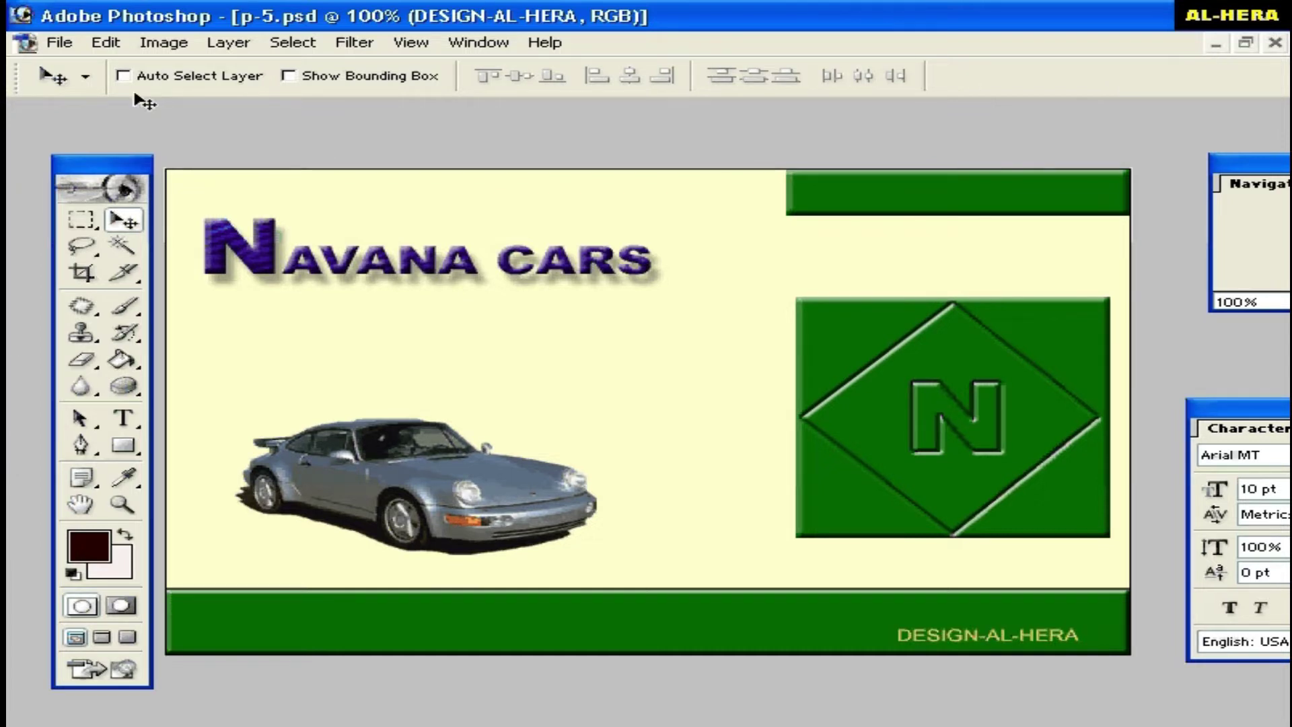
# Open the File menu with the finished NAVANA CARS banner on screen.
pyautogui.click(59, 47)
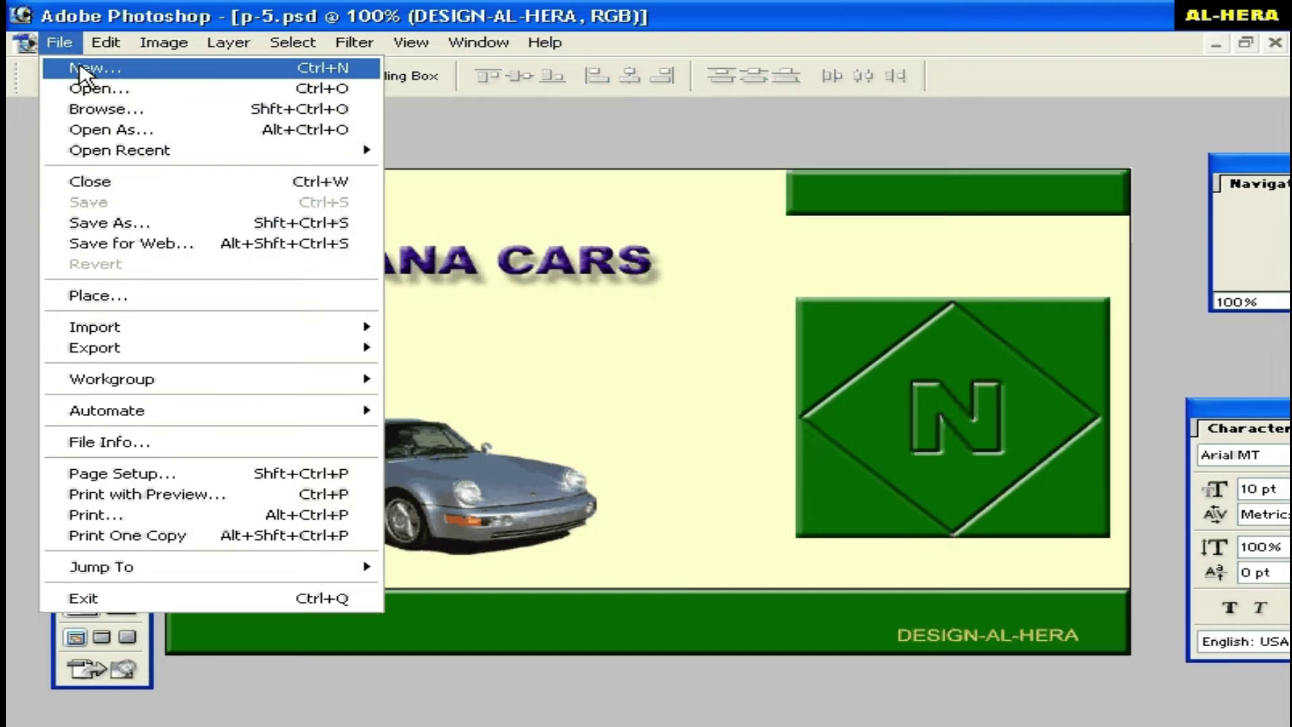
# Create a new document, Untitled-2, 600 pixels wide by 400 pixels high.
pyautogui.click(82, 70)
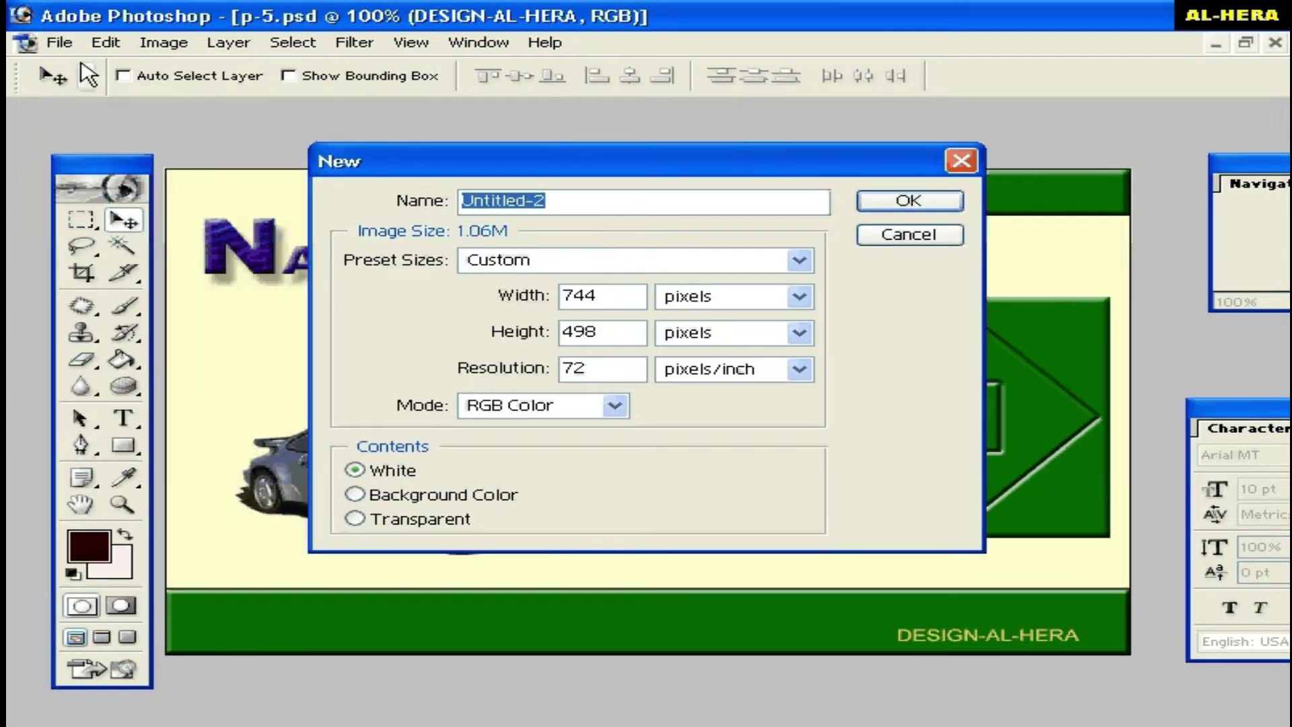
pyautogui.doubleClick(568, 297)
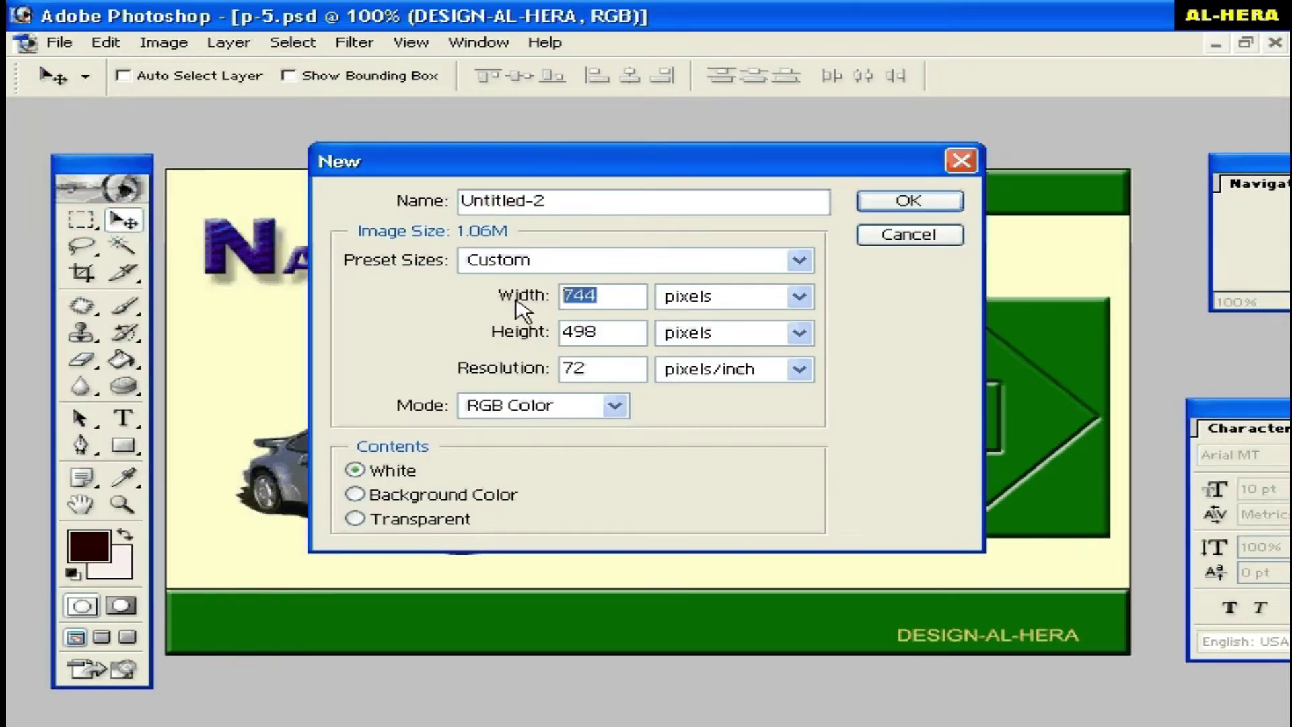
pyautogui.write('600')
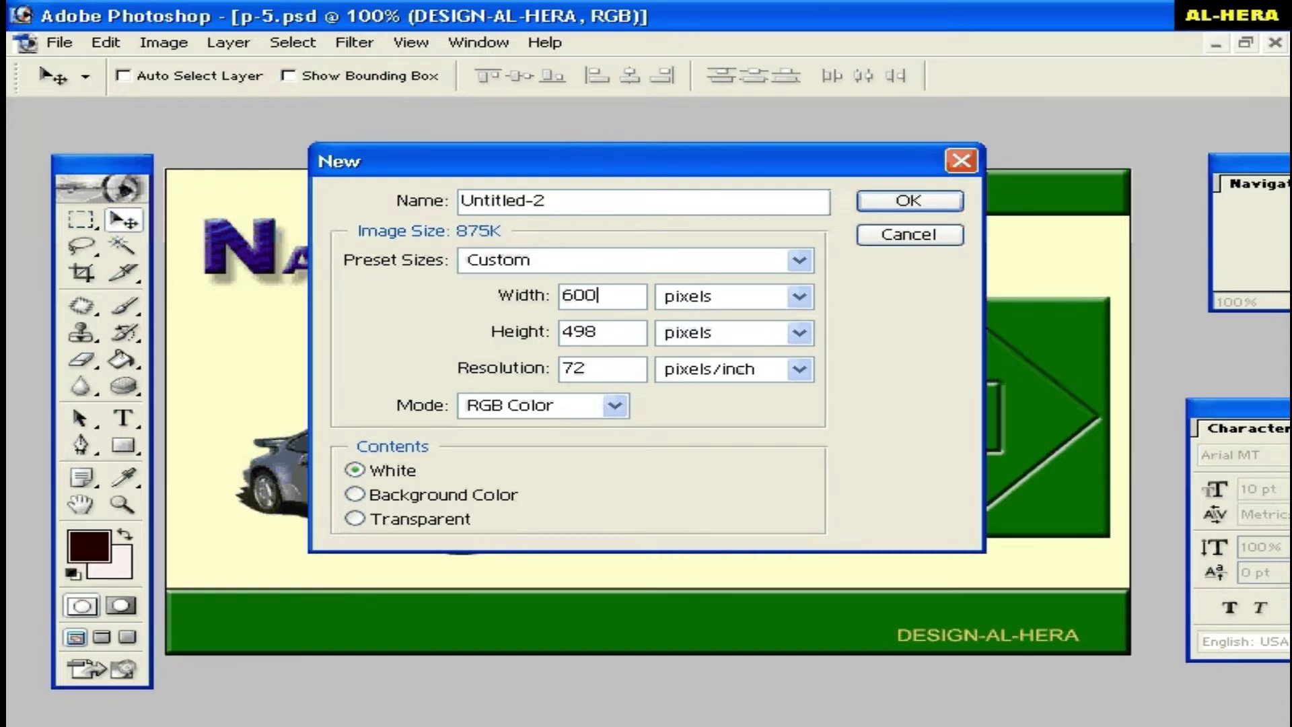
pyautogui.click(617, 334)
pyautogui.press('BackSpace')
pyautogui.press('BackSpace')
pyautogui.press('BackSpace')
pyautogui.write('400')
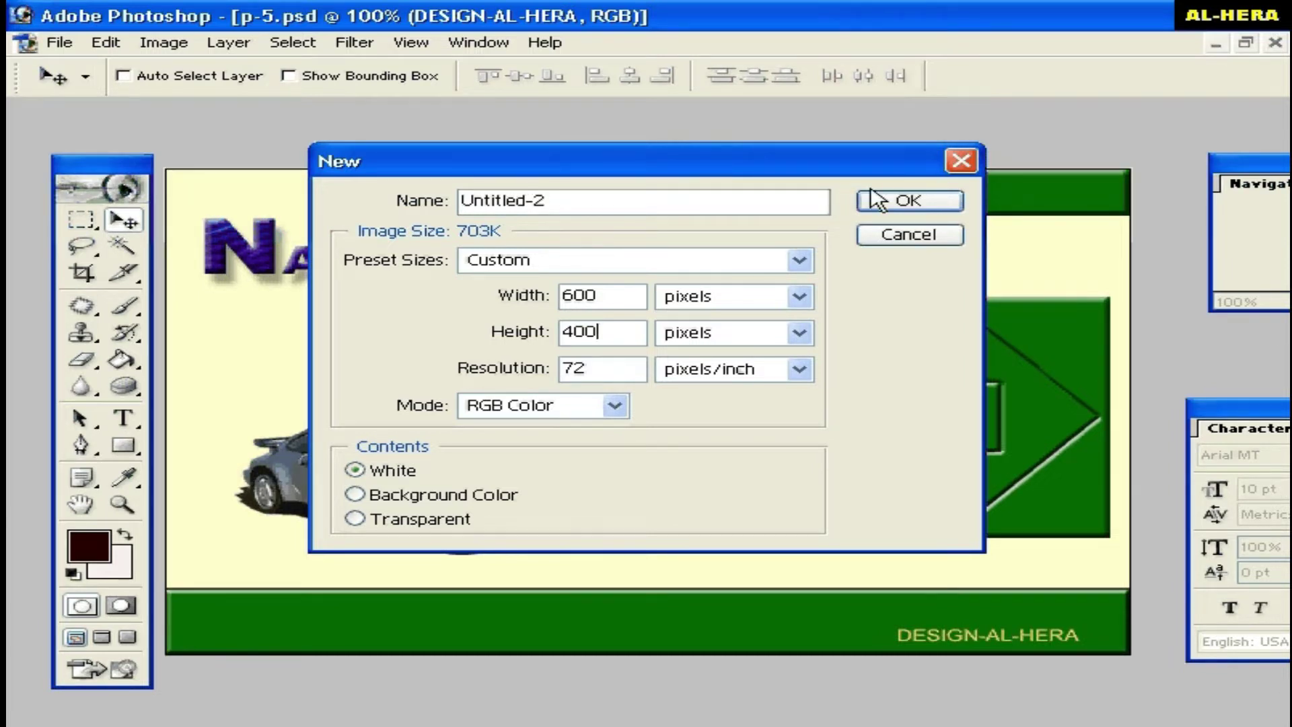
pyautogui.click(905, 206)
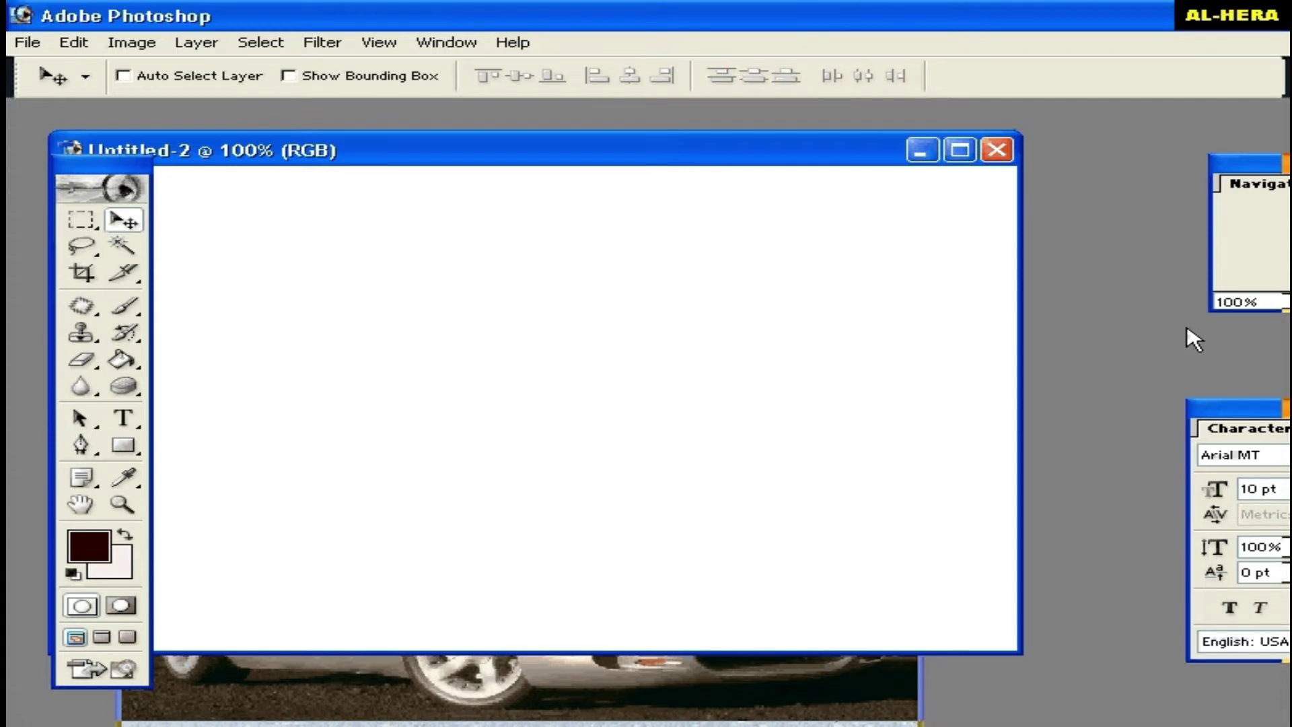
# Add an empty Layer 1 and set the foreground colour to pale yellow F5FABF.
pyautogui.click(1271, 436)
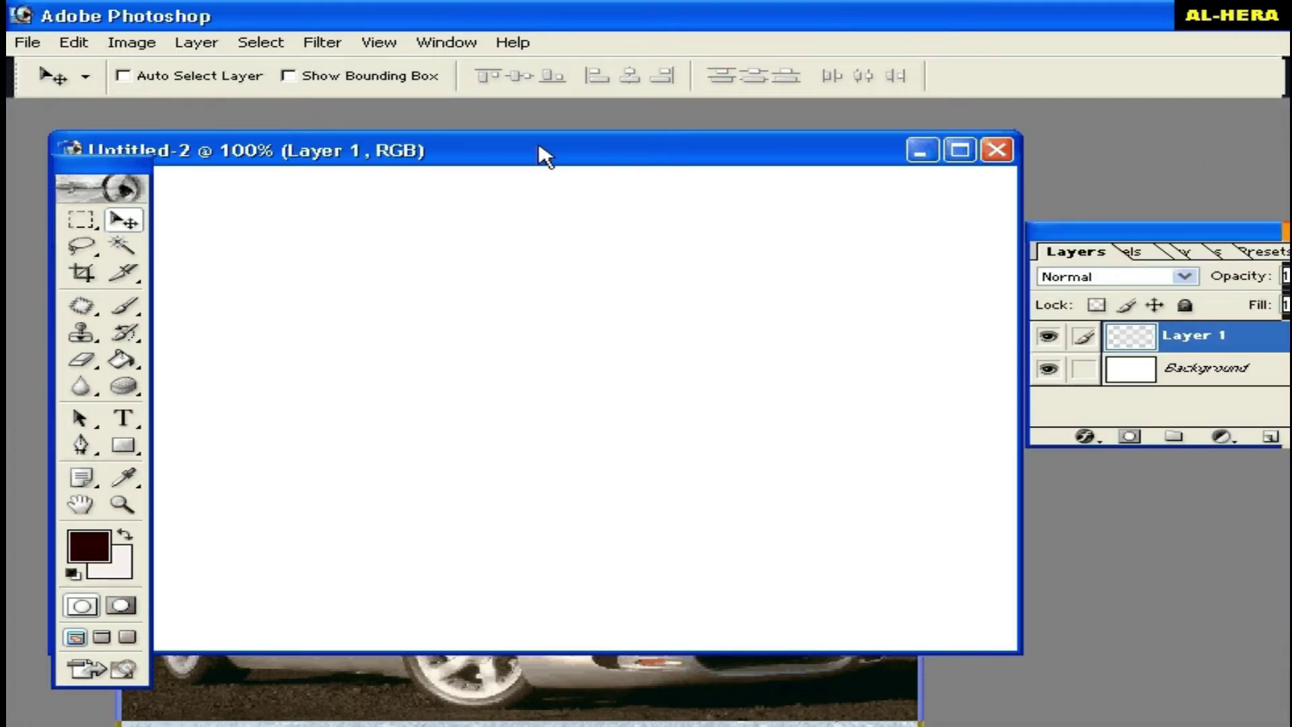
pyautogui.moveTo(544, 156); pyautogui.dragTo(693, 279)
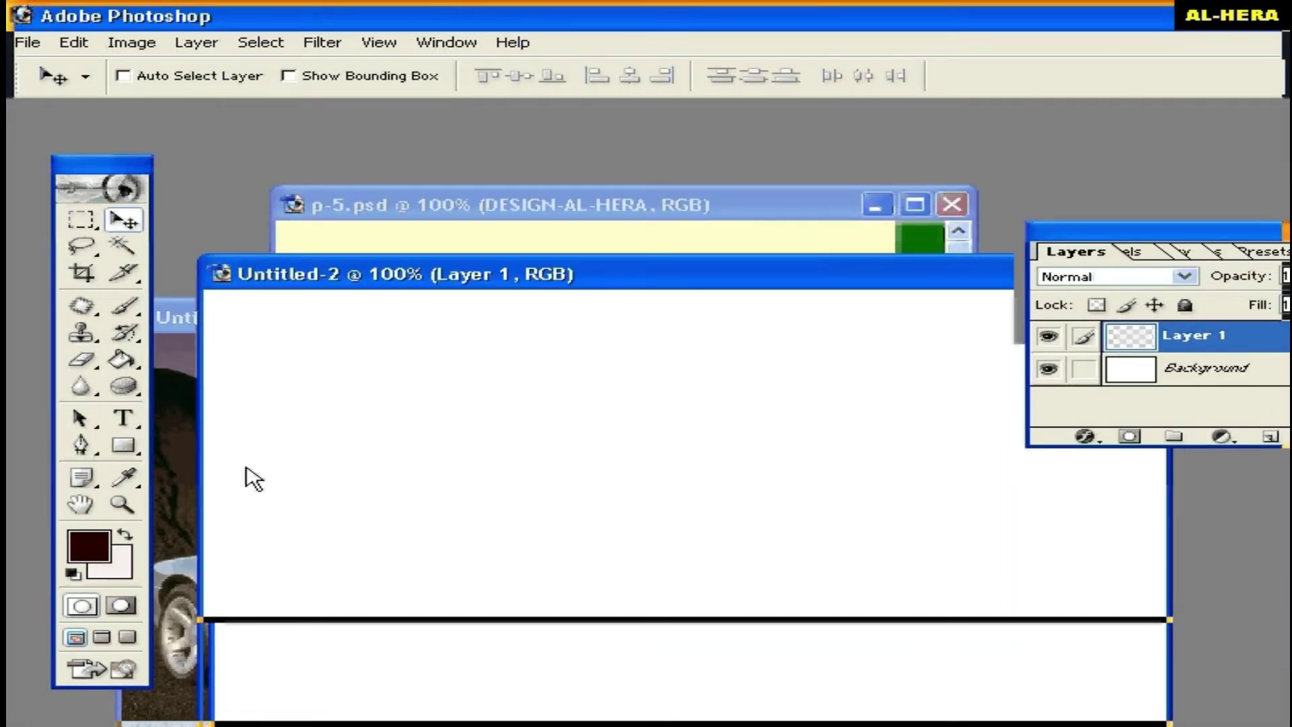
pyautogui.click(99, 548)
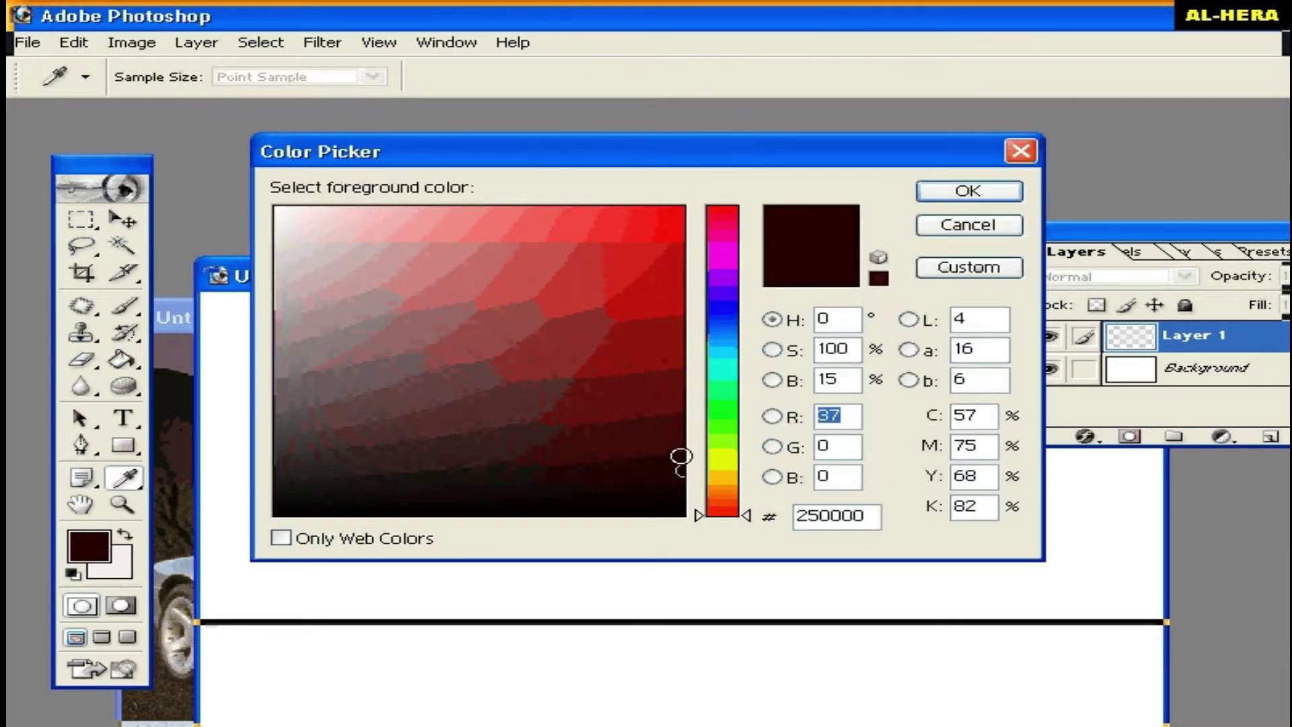
pyautogui.click(719, 460)
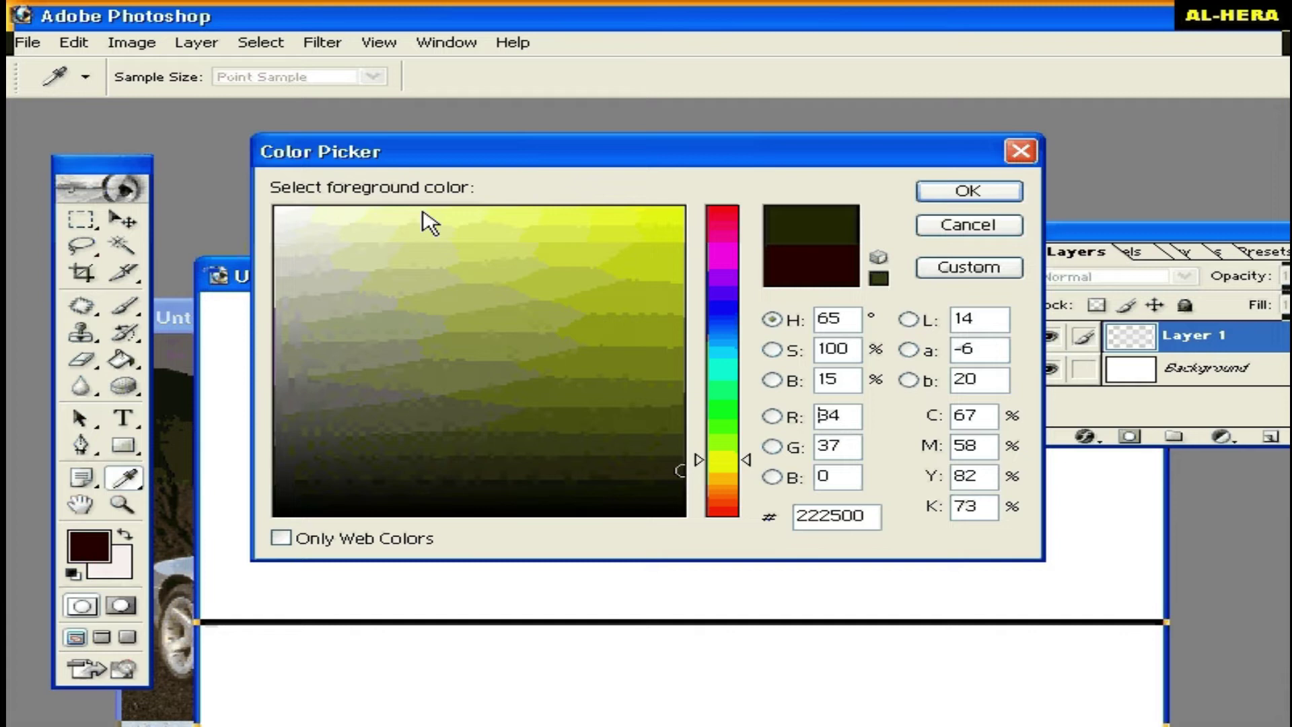
pyautogui.moveTo(412, 214)
pyautogui.mouseDown()
pyautogui.moveTo(328, 204)
pyautogui.moveTo(348, 206)
pyautogui.mouseUp()
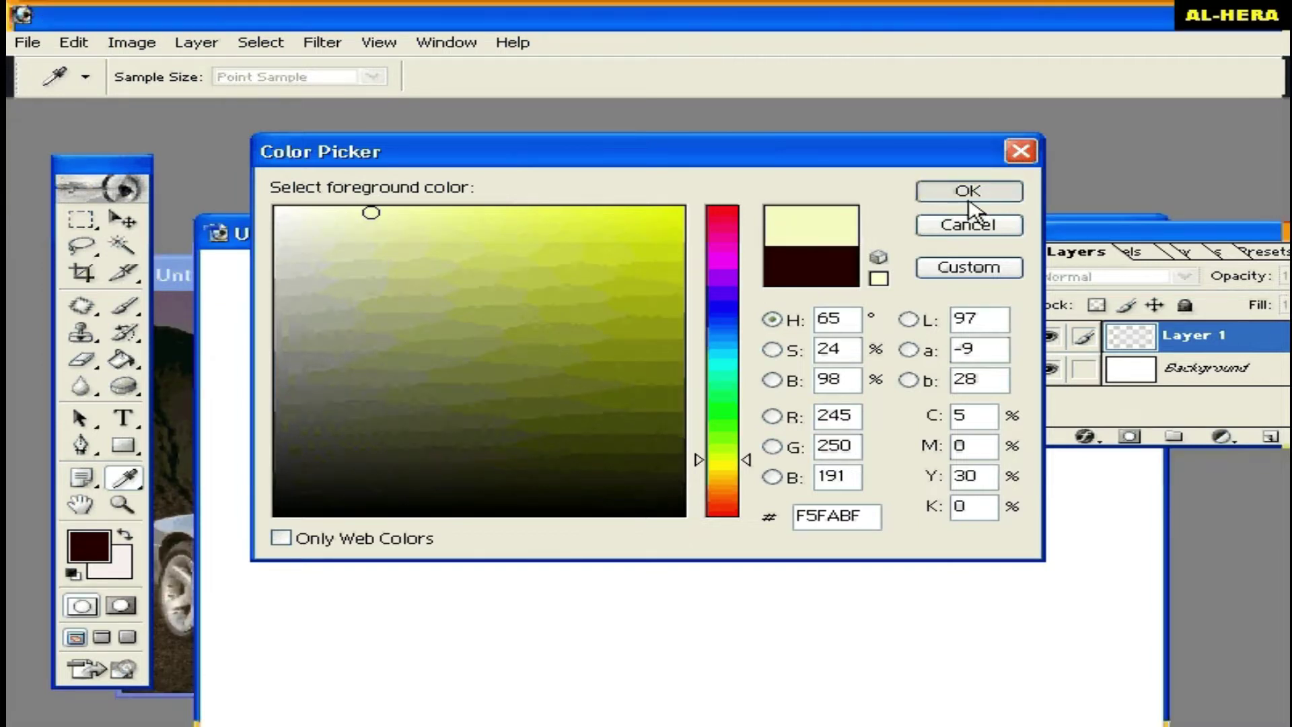
pyautogui.click(968, 192)
pyautogui.press('v')
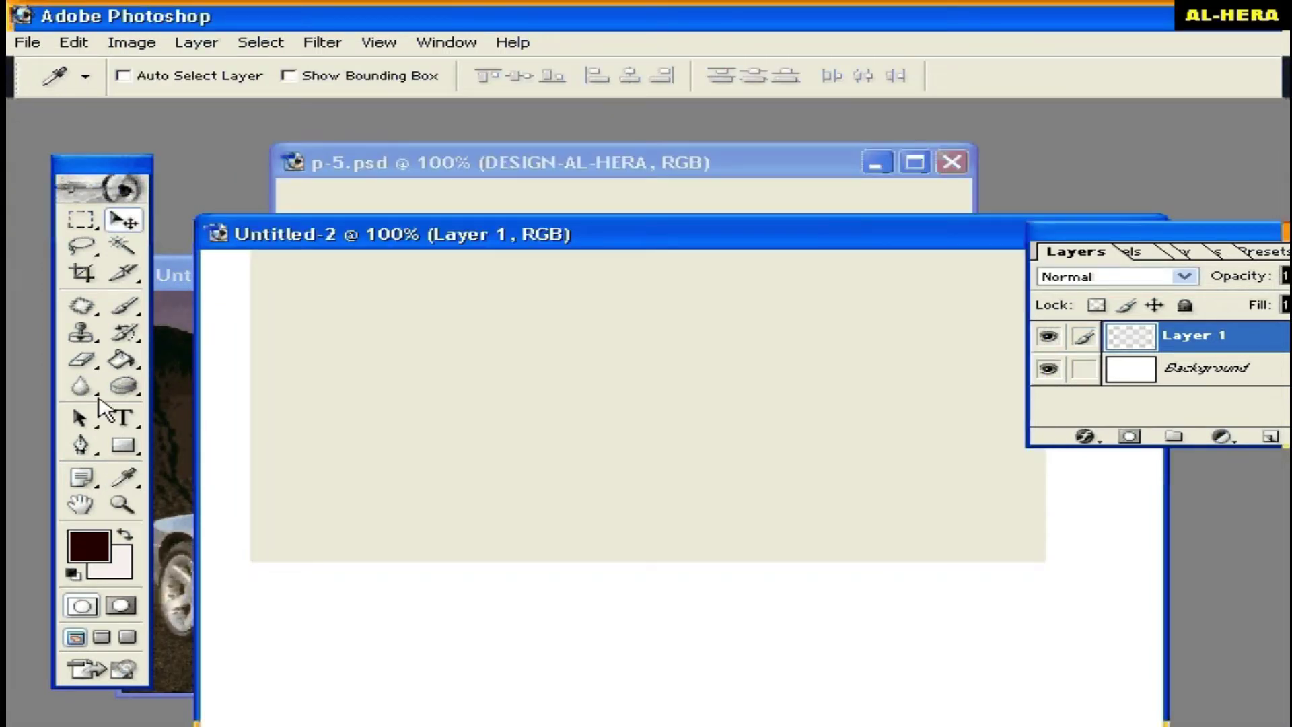
pyautogui.click(122, 362)
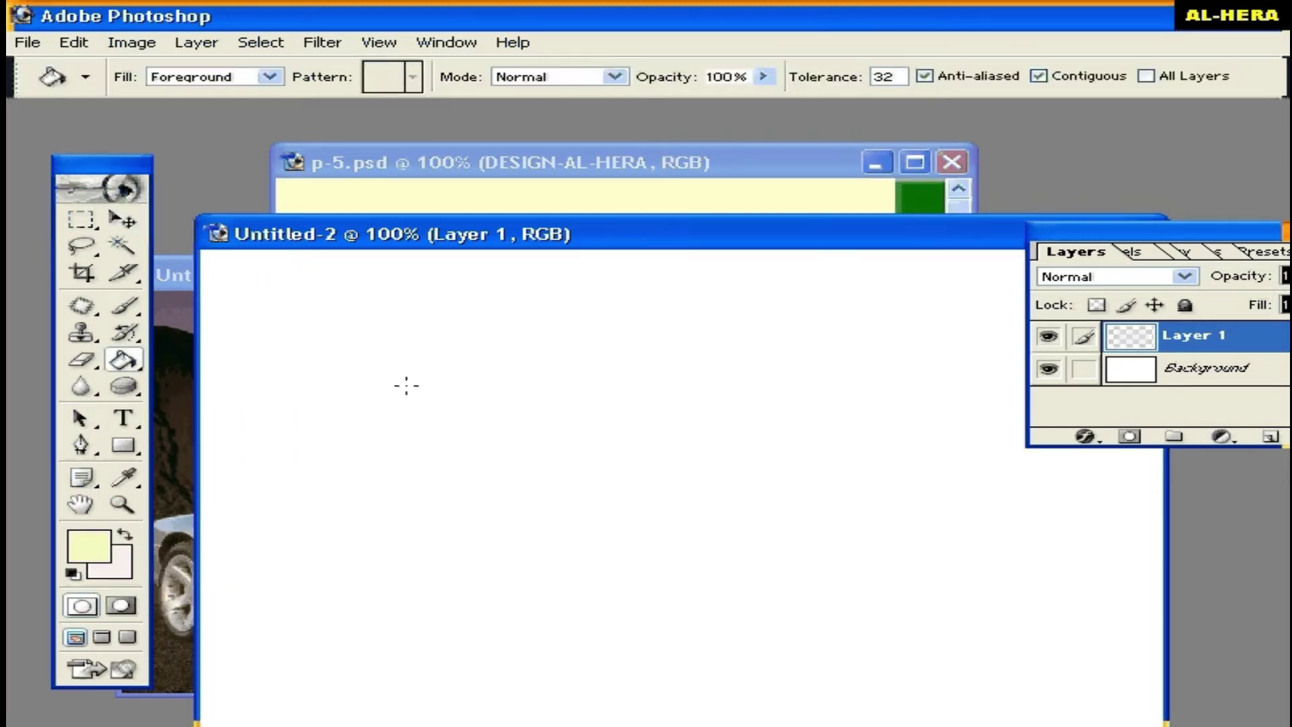
# Fill Layer 1 with pale yellow and compare it with the finished banner's background.
pyautogui.click(406, 386)
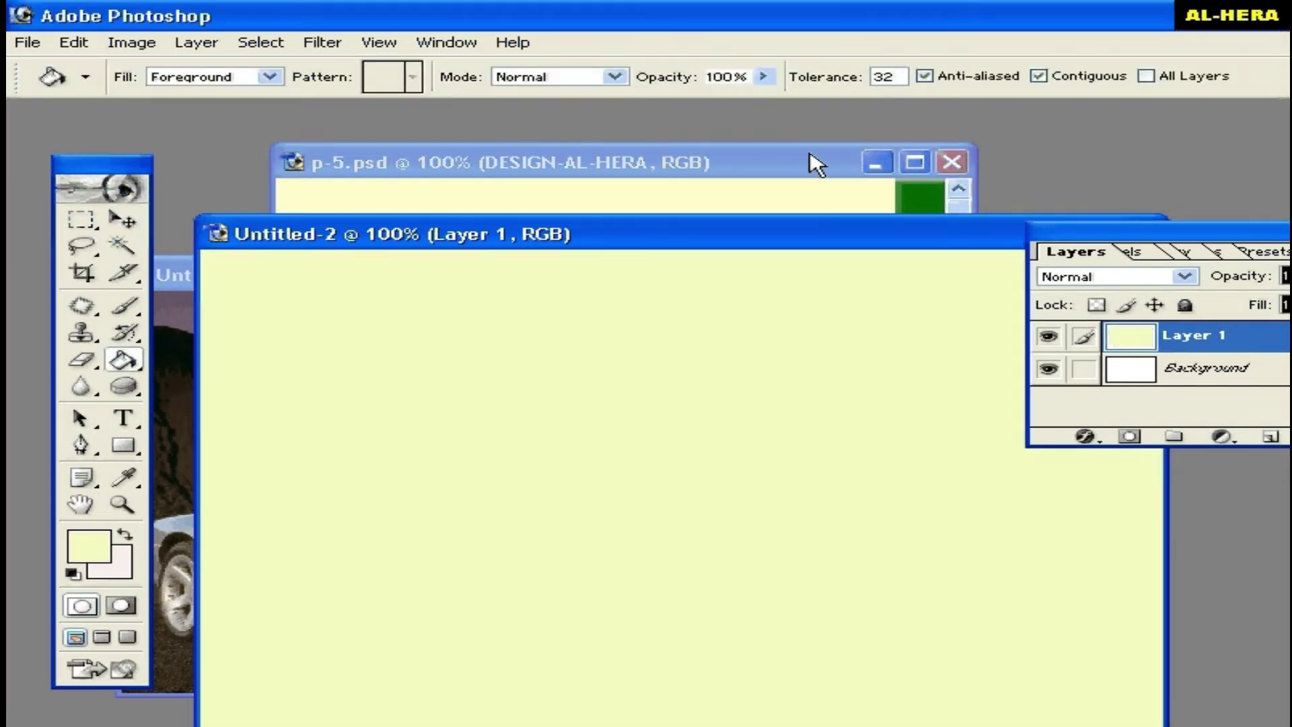
pyautogui.click(820, 162)
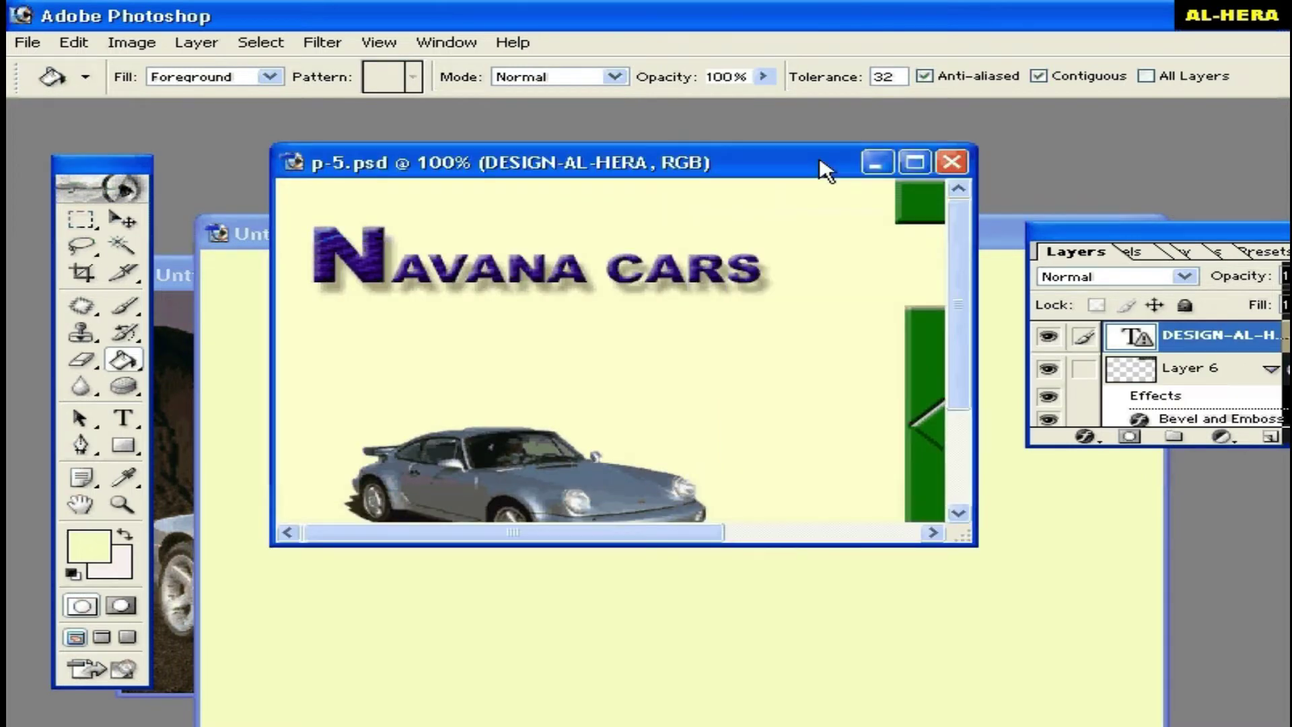
pyautogui.click(924, 169)
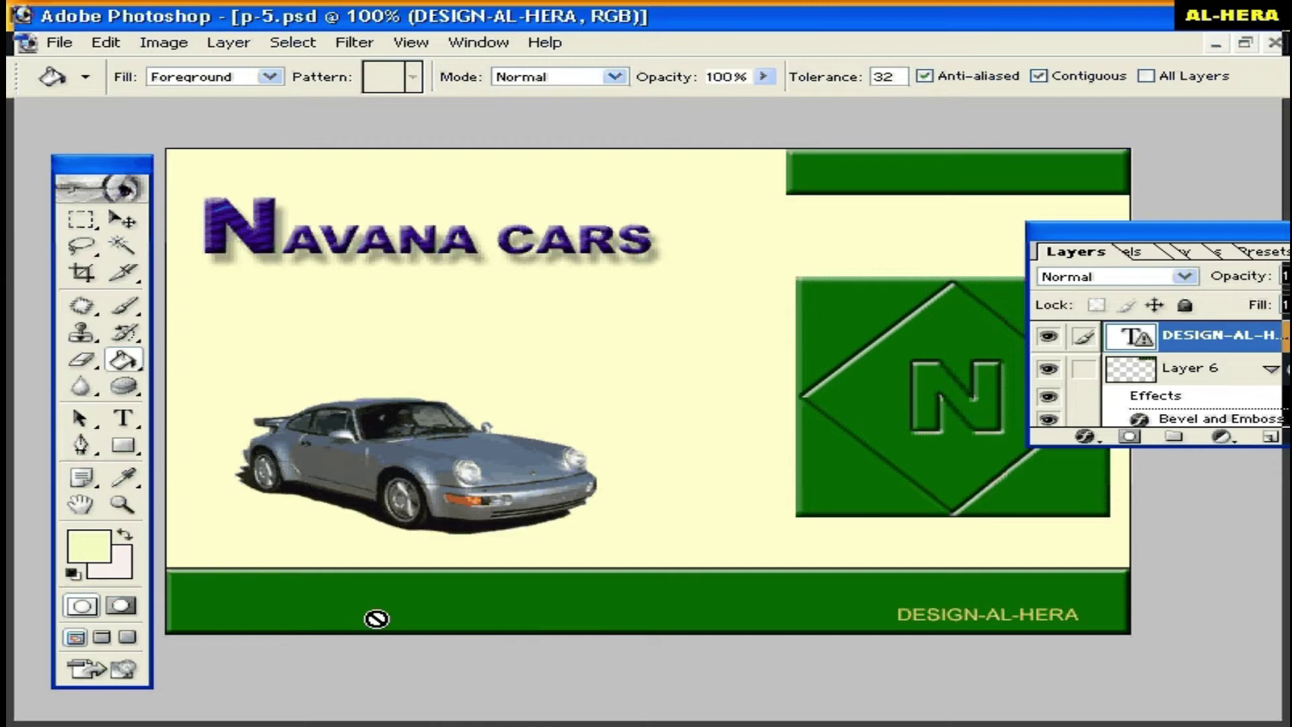
pyautogui.click(1247, 45)
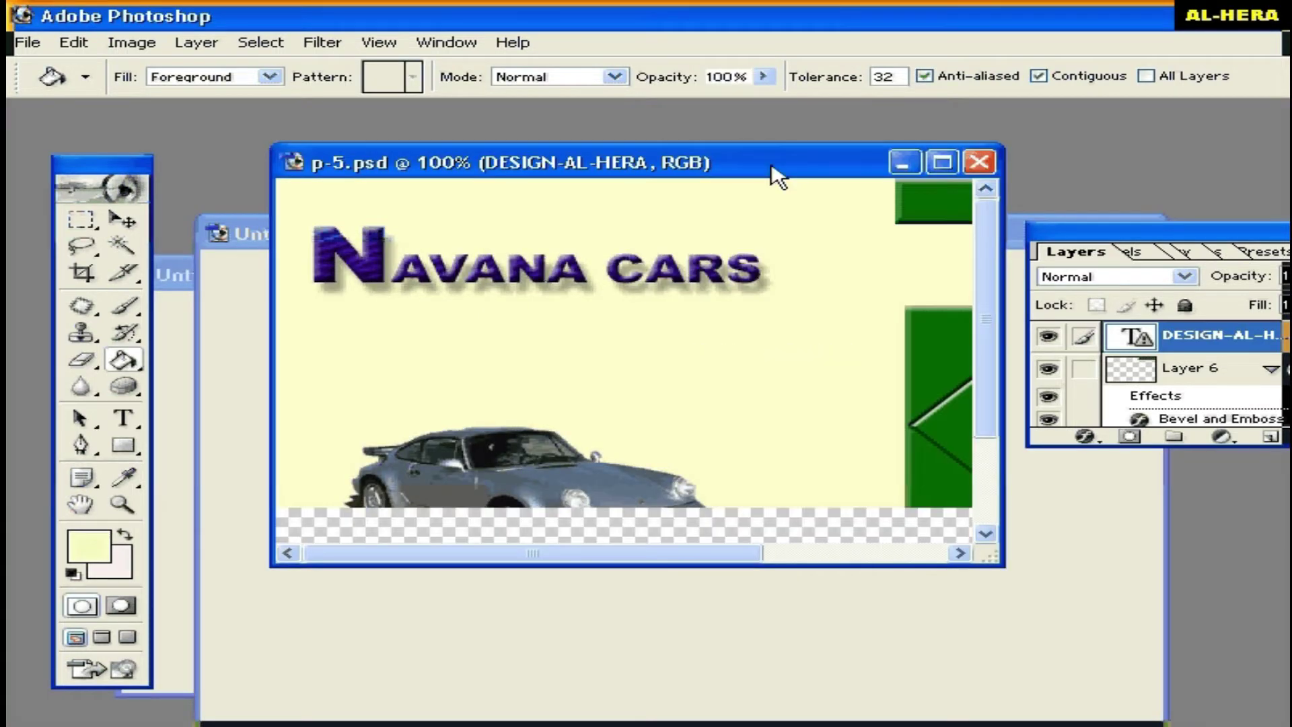
pyautogui.click(242, 246)
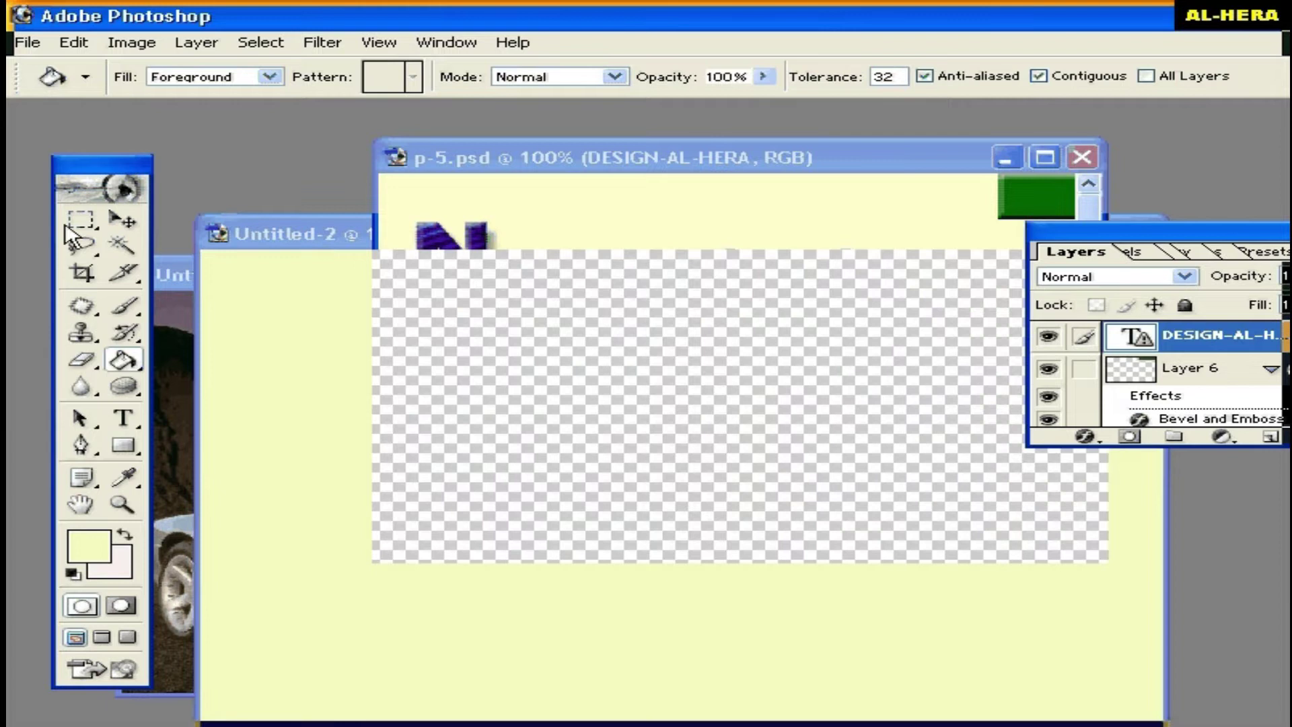
# Add Layer 2 and select a rectangular strip across the bottom of the canvas.
pyautogui.click(70, 224)
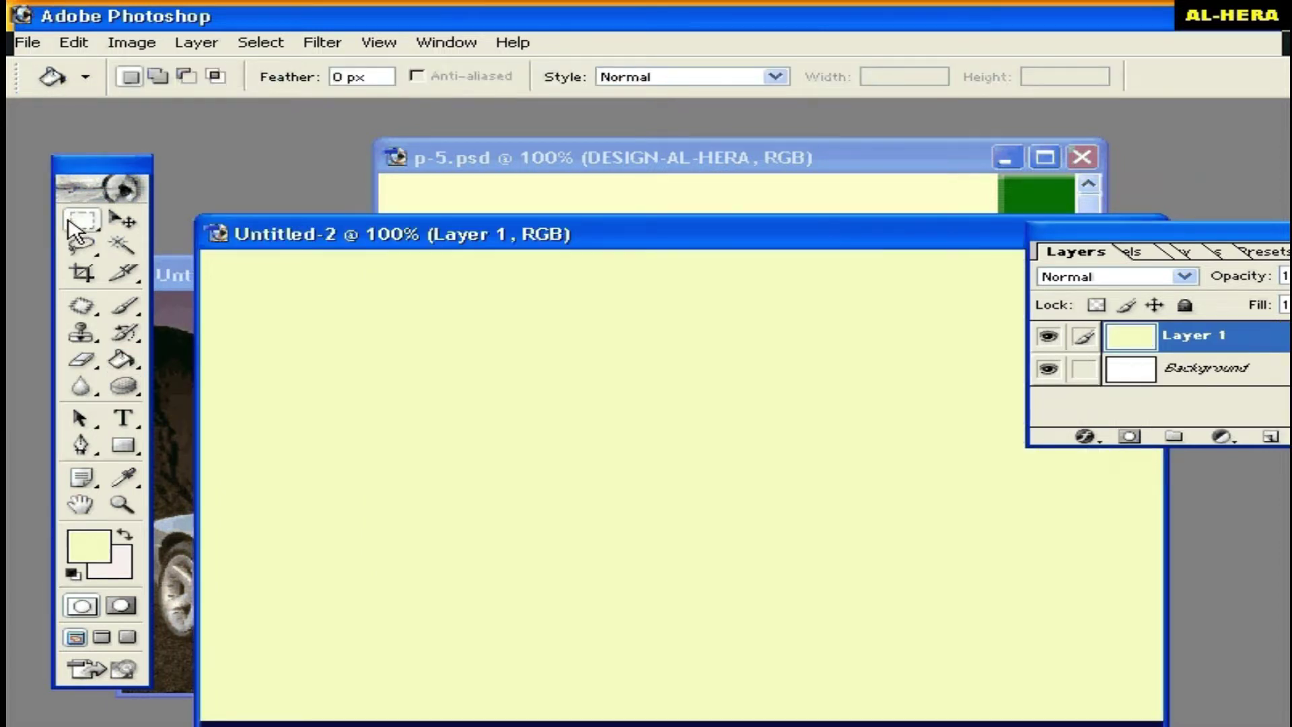
pyautogui.moveTo(72, 229); pyautogui.dragTo(149, 221)
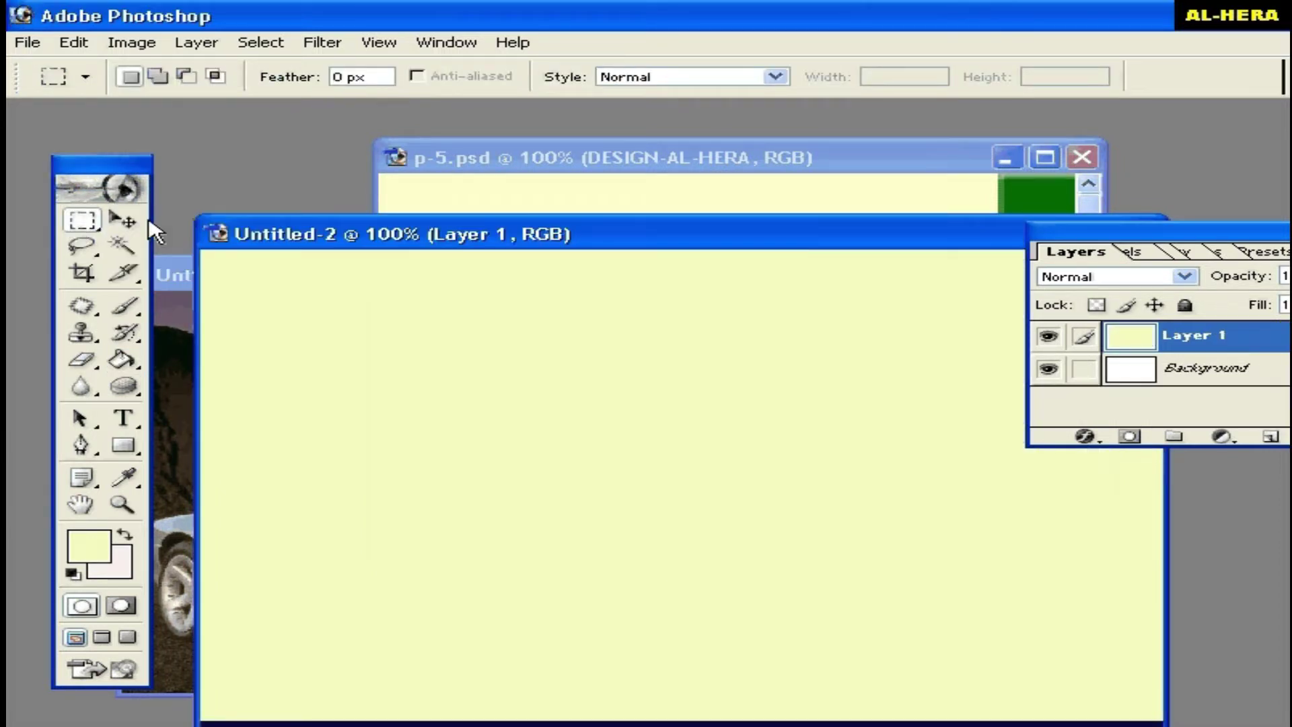
pyautogui.click(1271, 437)
pyautogui.moveTo(719, 234); pyautogui.dragTo(719, 190)
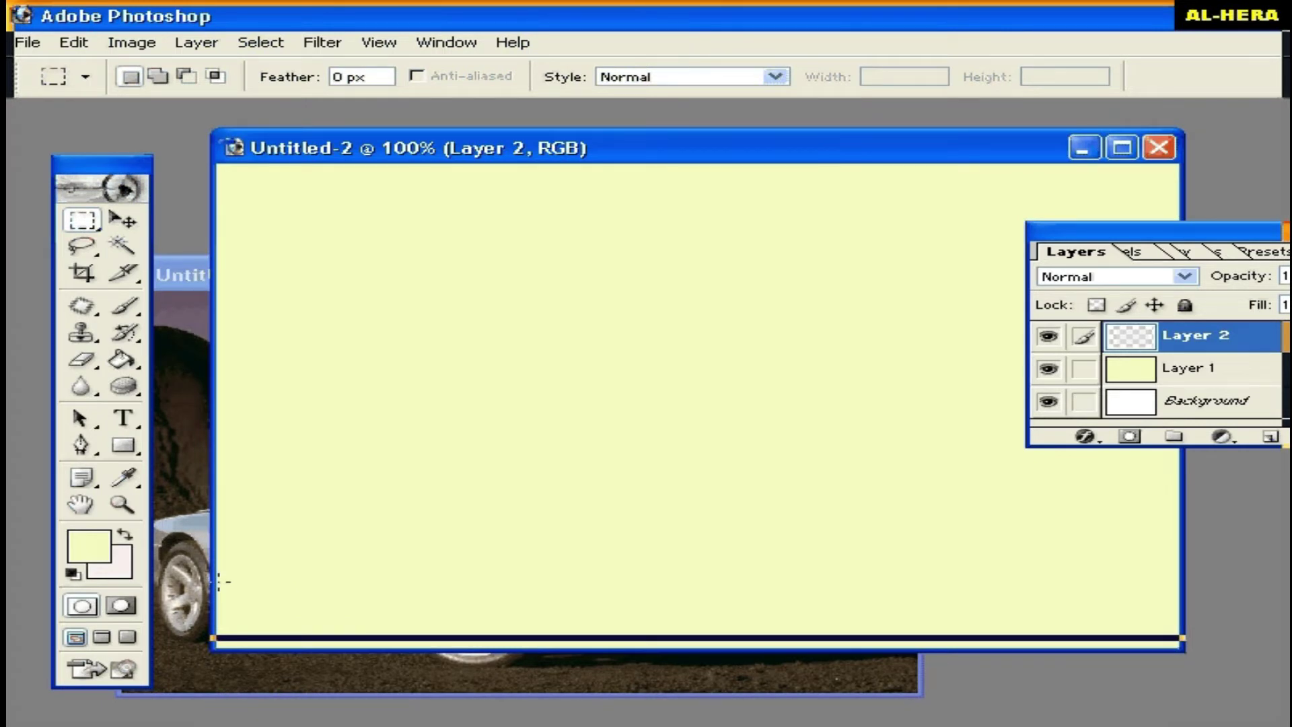
pyautogui.moveTo(217, 582); pyautogui.dragTo(1179, 647)
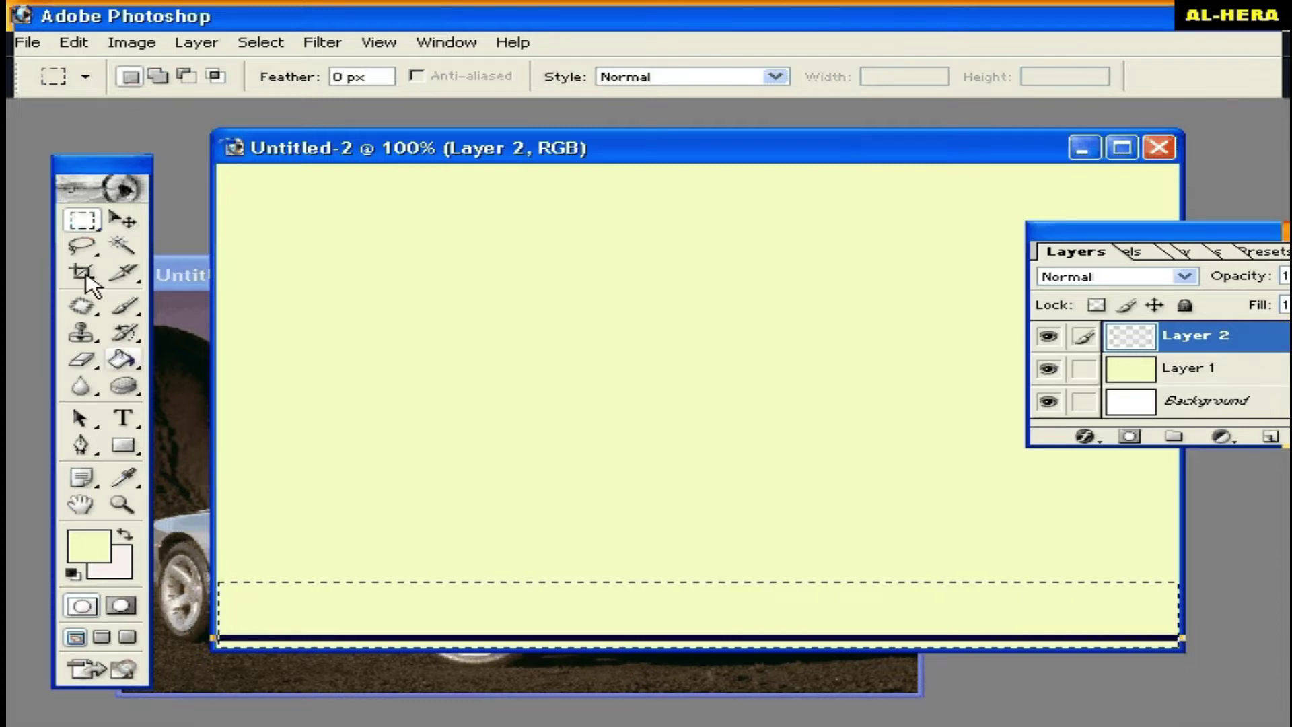
# Set the foreground colour to dark green.
pyautogui.click(96, 554)
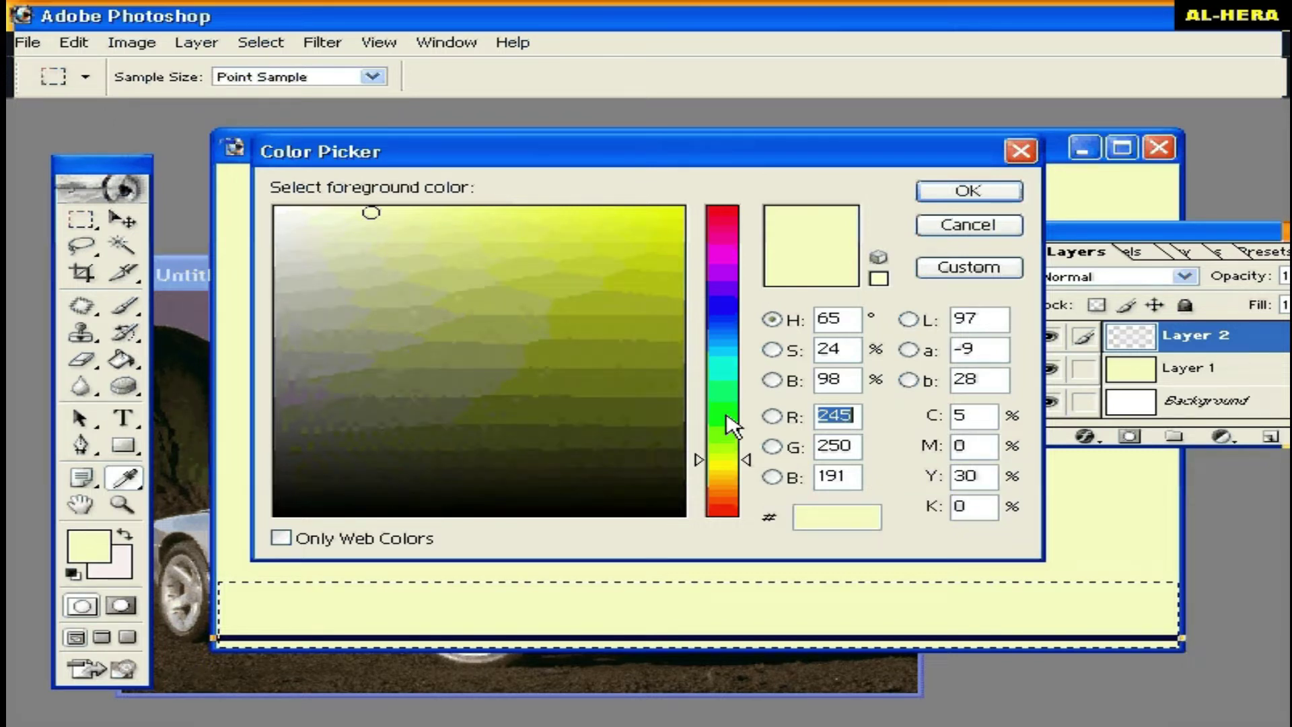
pyautogui.click(726, 412)
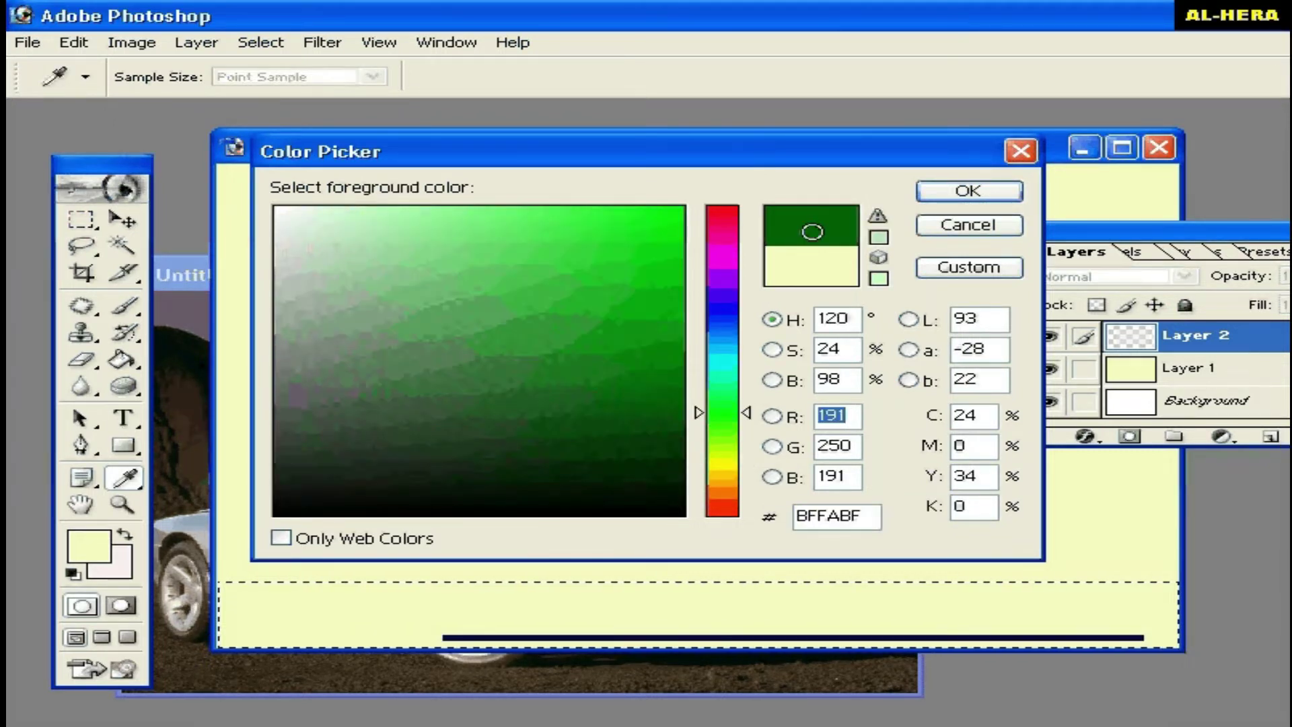
pyautogui.click(928, 194)
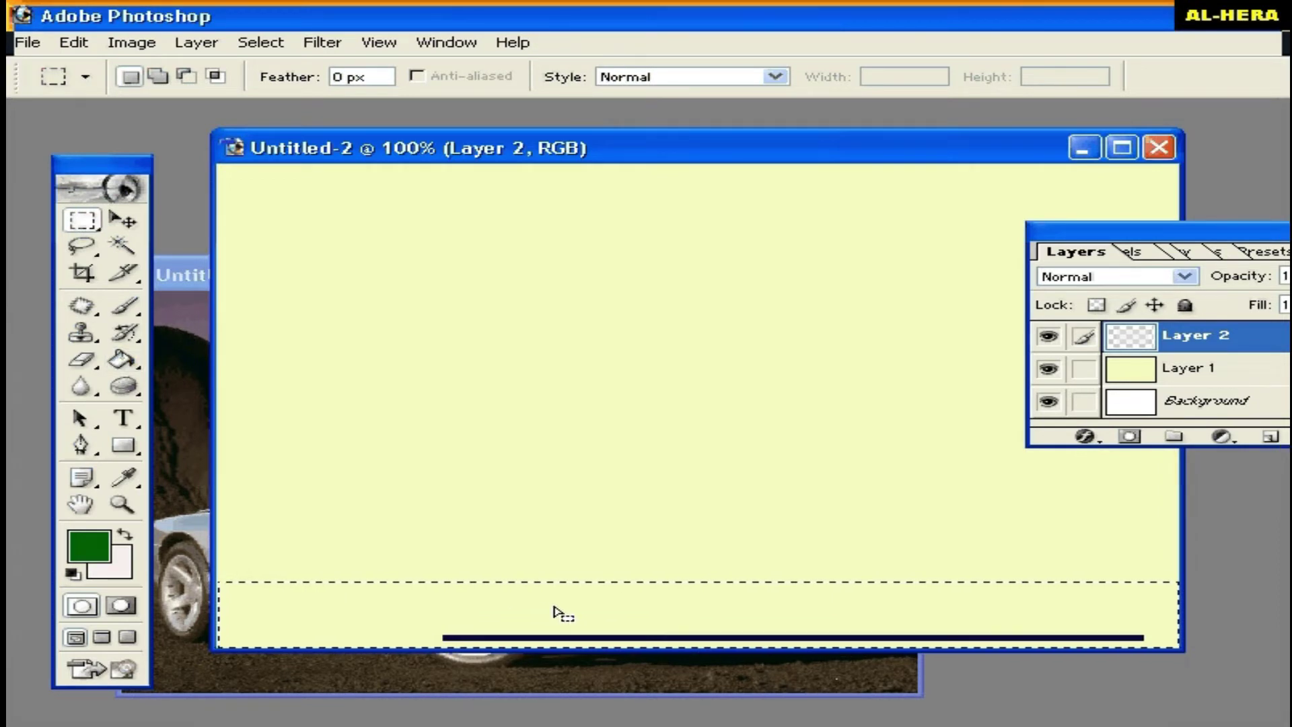
# Fill the bottom strip with dark green and deselect it.
pyautogui.press('g')
pyautogui.click(556, 611)
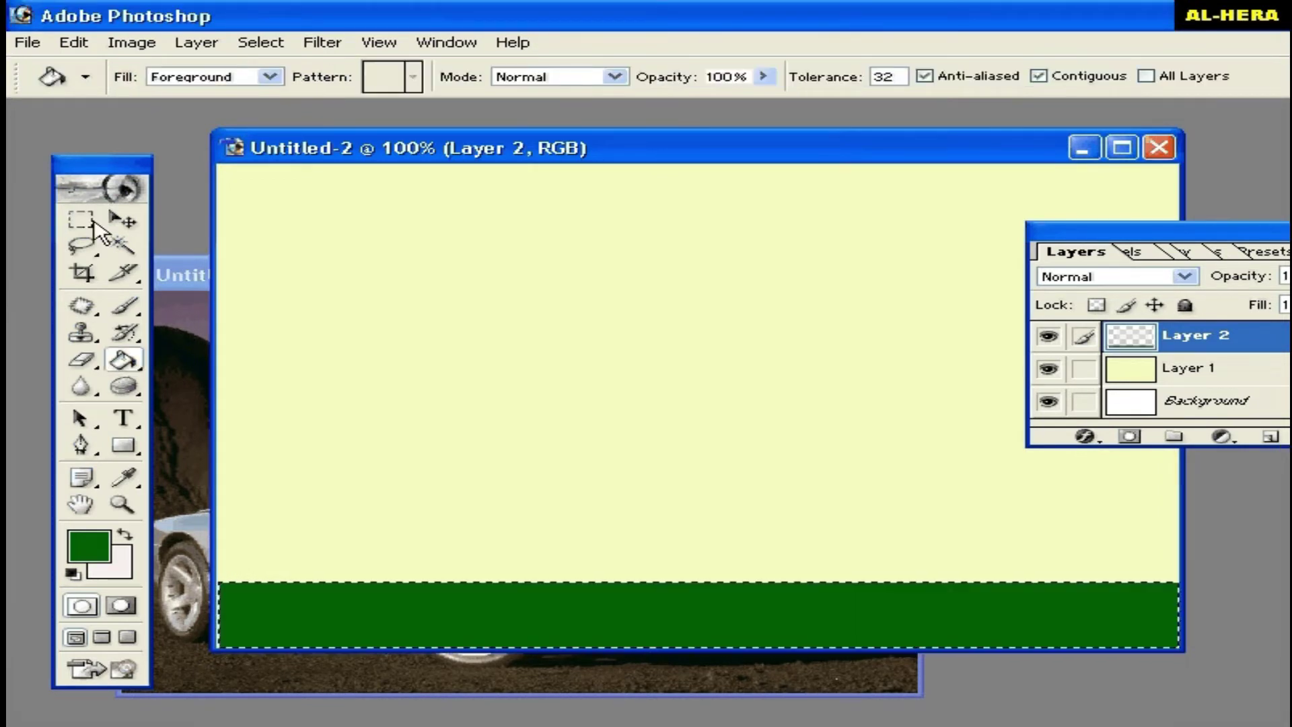
pyautogui.click(79, 220)
pyautogui.click(420, 299)
pyautogui.moveTo(952, 159)
pyautogui.mouseDown()
pyautogui.moveTo(1006, 202)
pyautogui.moveTo(764, 438)
pyautogui.mouseUp()
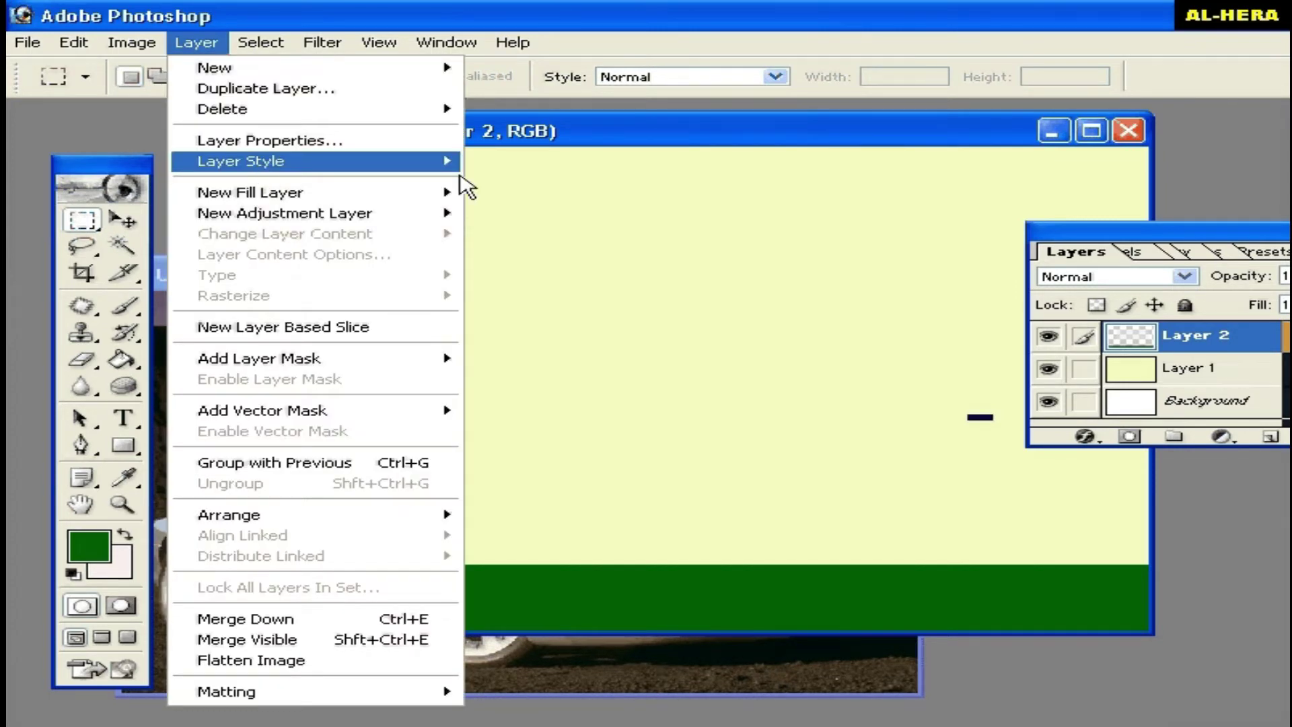
# Apply a Pillow Emboss bevel to the green bar's layer.
pyautogui.moveTo(240, 161)
pyautogui.click(574, 277)
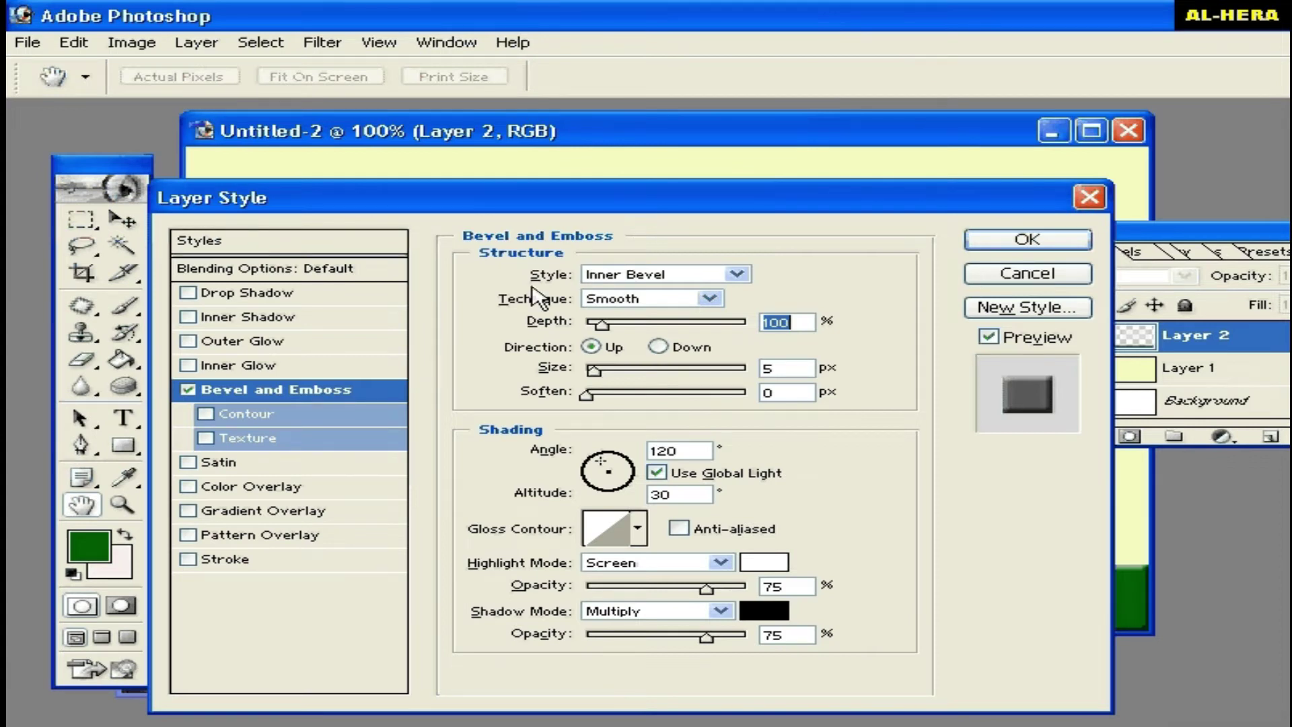
pyautogui.click(737, 274)
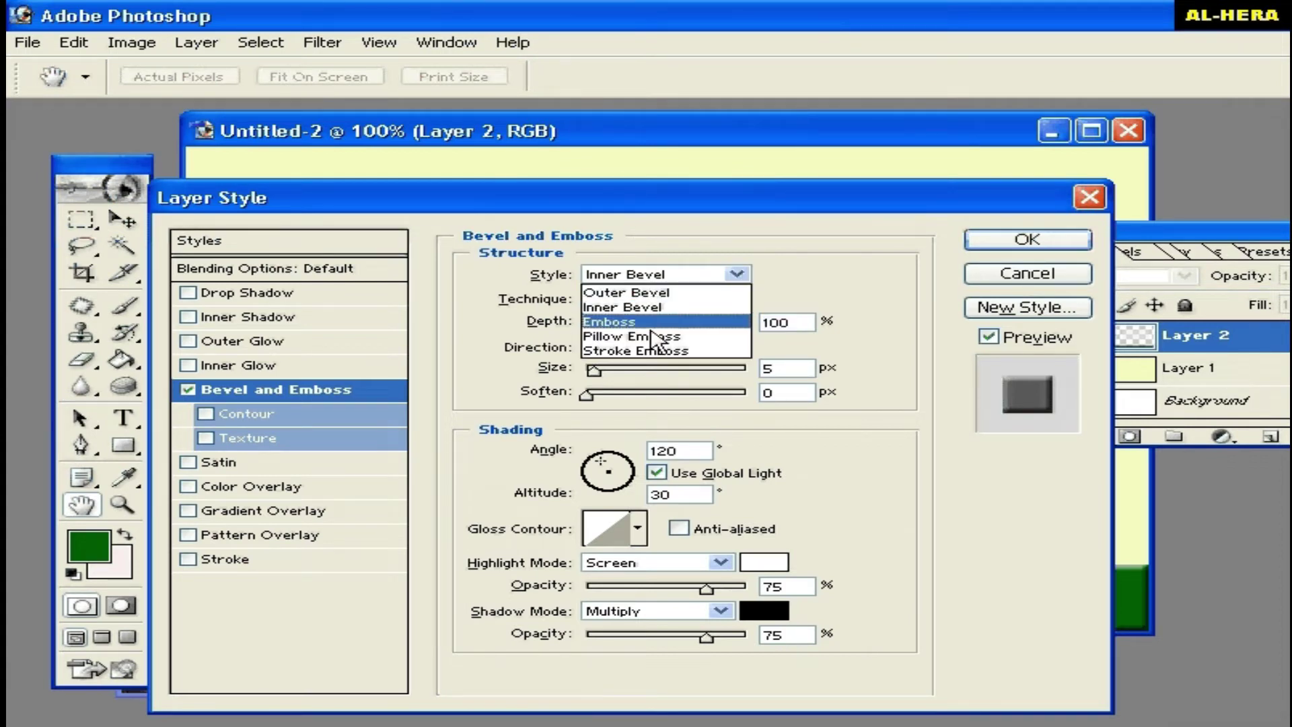
pyautogui.click(651, 337)
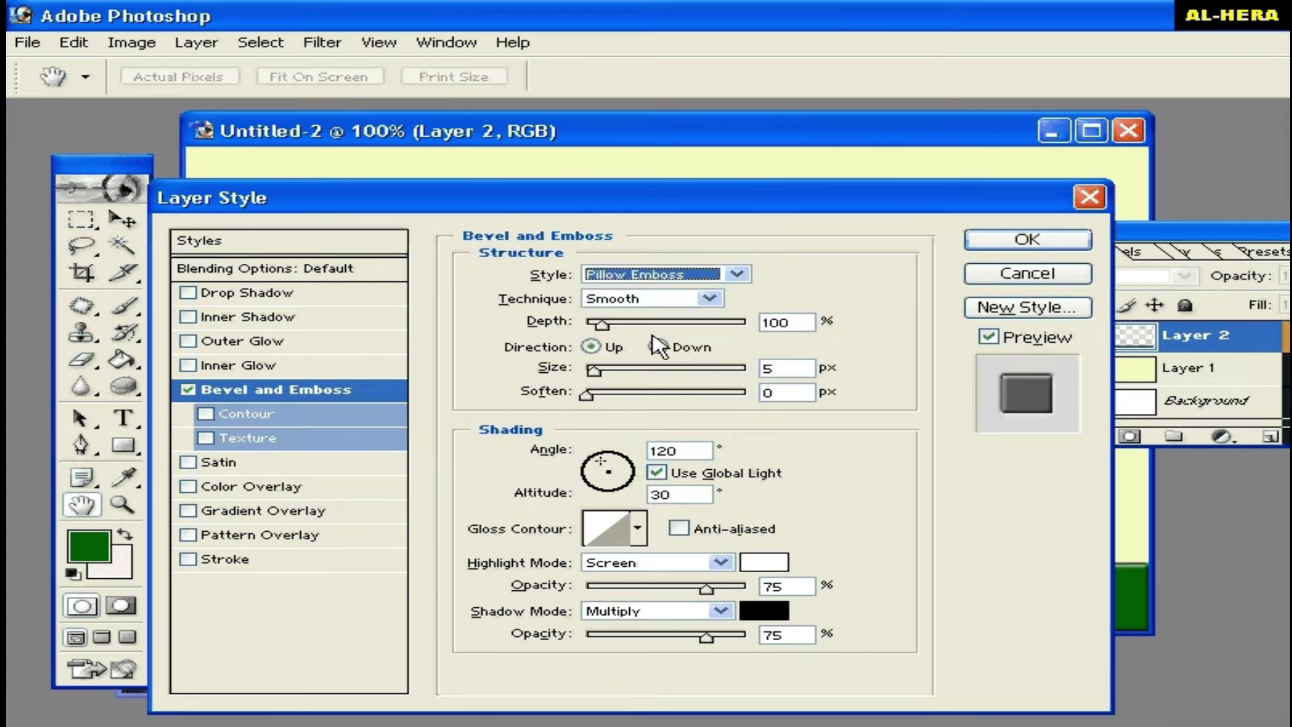
pyautogui.click(1021, 241)
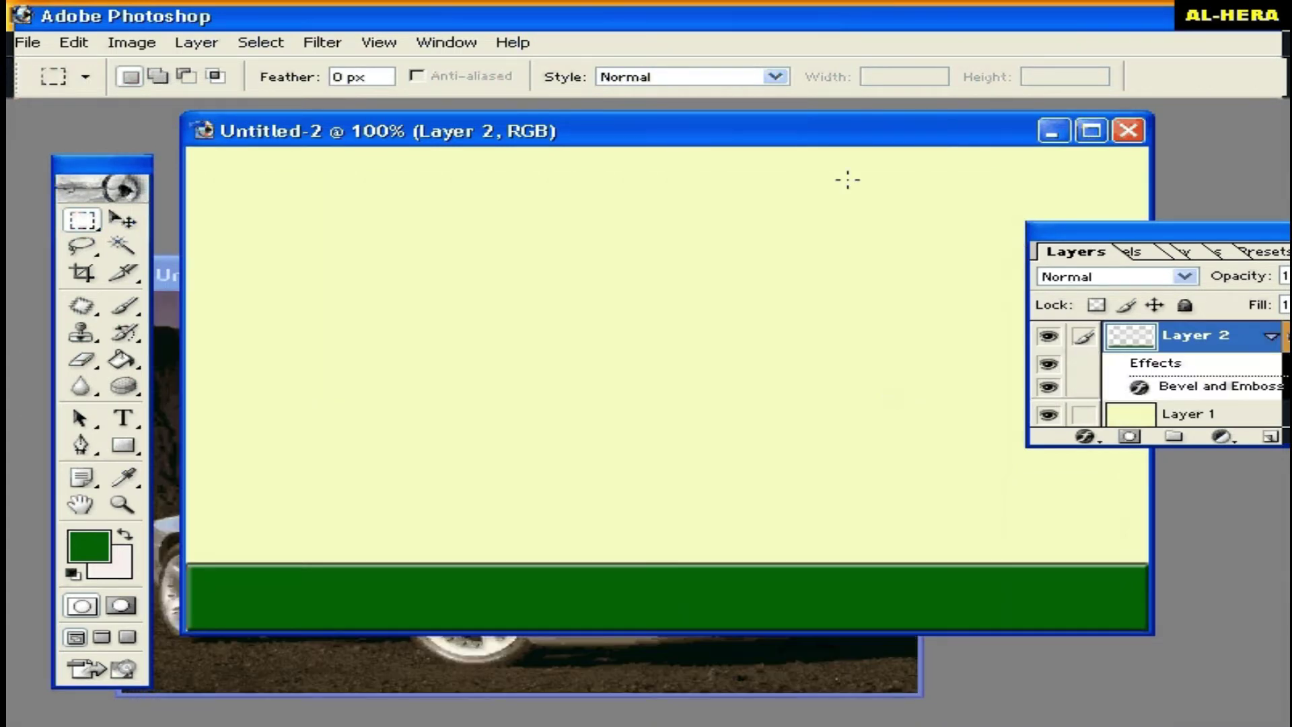
pyautogui.moveTo(874, 144); pyautogui.dragTo(845, 146)
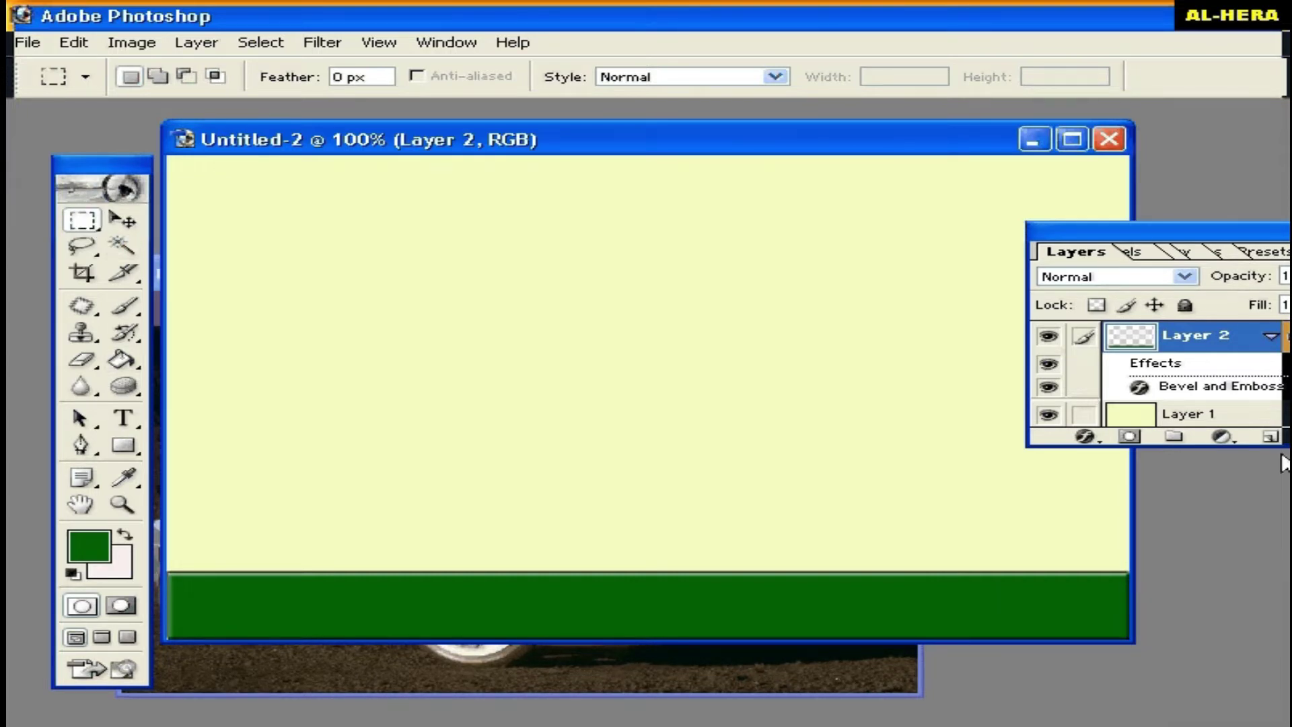
# On a new Layer 3, select a rectangle on the right side and fill it dark green.
pyautogui.click(1270, 436)
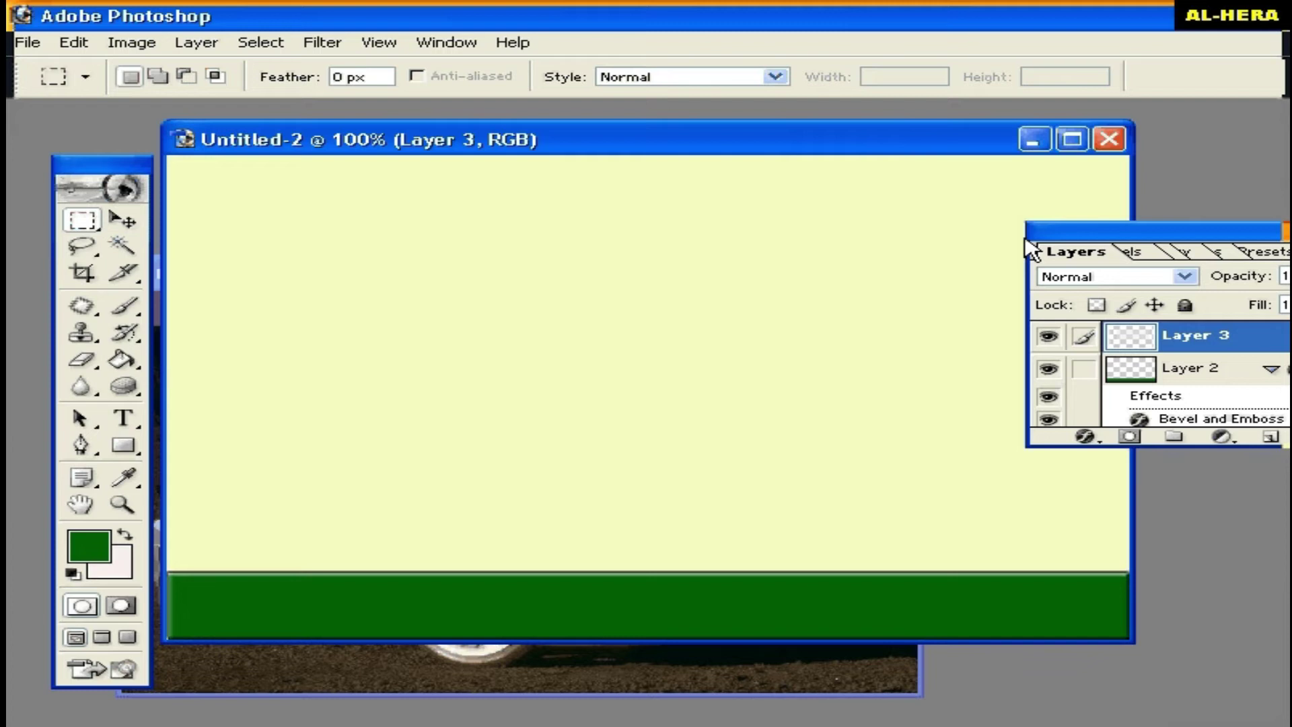
pyautogui.moveTo(1190, 296); pyautogui.dragTo(851, 522)
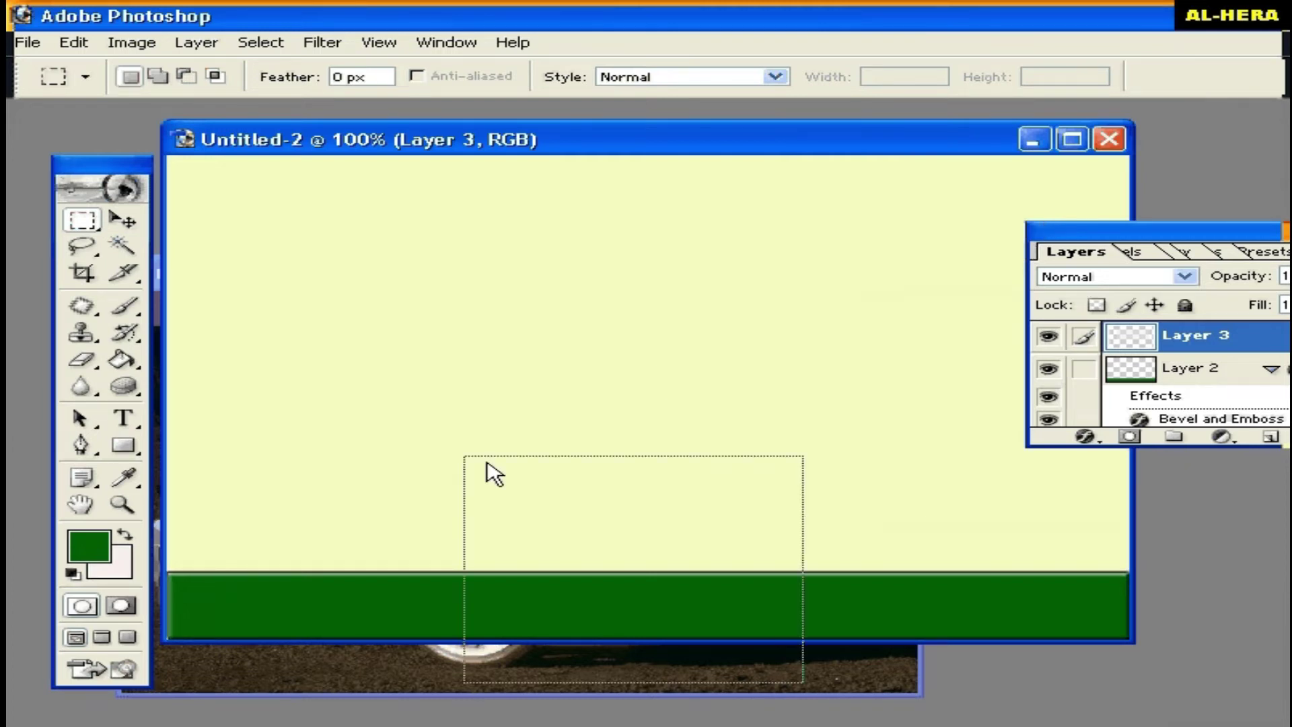
pyautogui.moveTo(656, 373); pyautogui.dragTo(407, 436)
pyautogui.moveTo(786, 280)
pyautogui.mouseDown()
pyautogui.moveTo(1067, 476)
pyautogui.moveTo(1090, 510)
pyautogui.mouseUp()
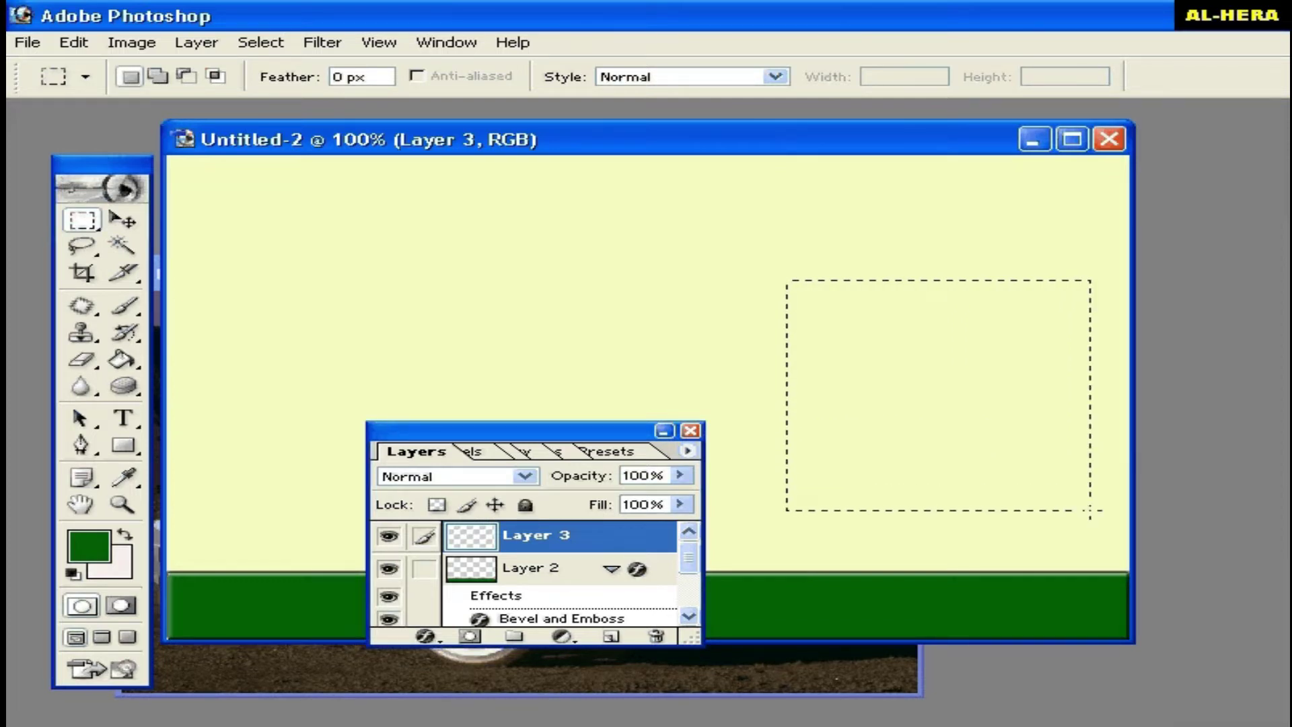
pyautogui.moveTo(1016, 459); pyautogui.dragTo(1034, 469)
pyautogui.press('Left')
pyautogui.press('Left')
pyautogui.press('Left')
pyautogui.press('Up')
pyautogui.press('Up')
pyautogui.press('Up')
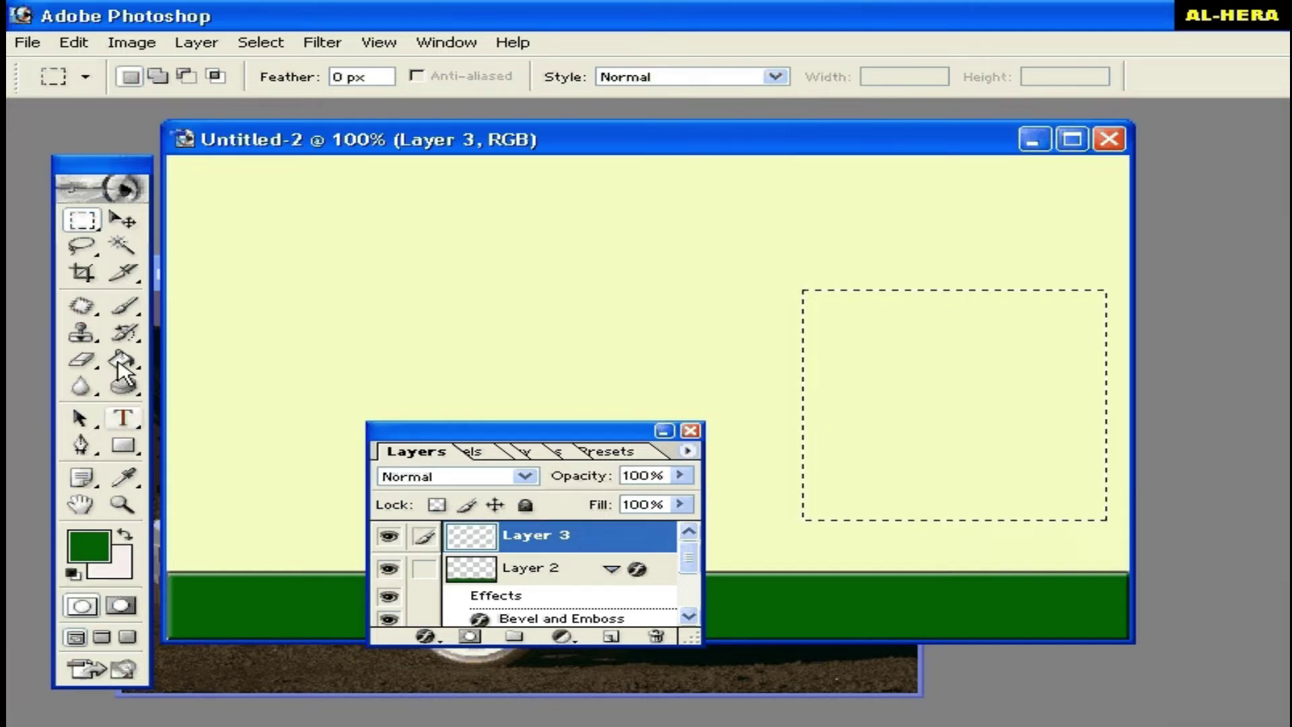
pyautogui.click(123, 361)
pyautogui.click(855, 407)
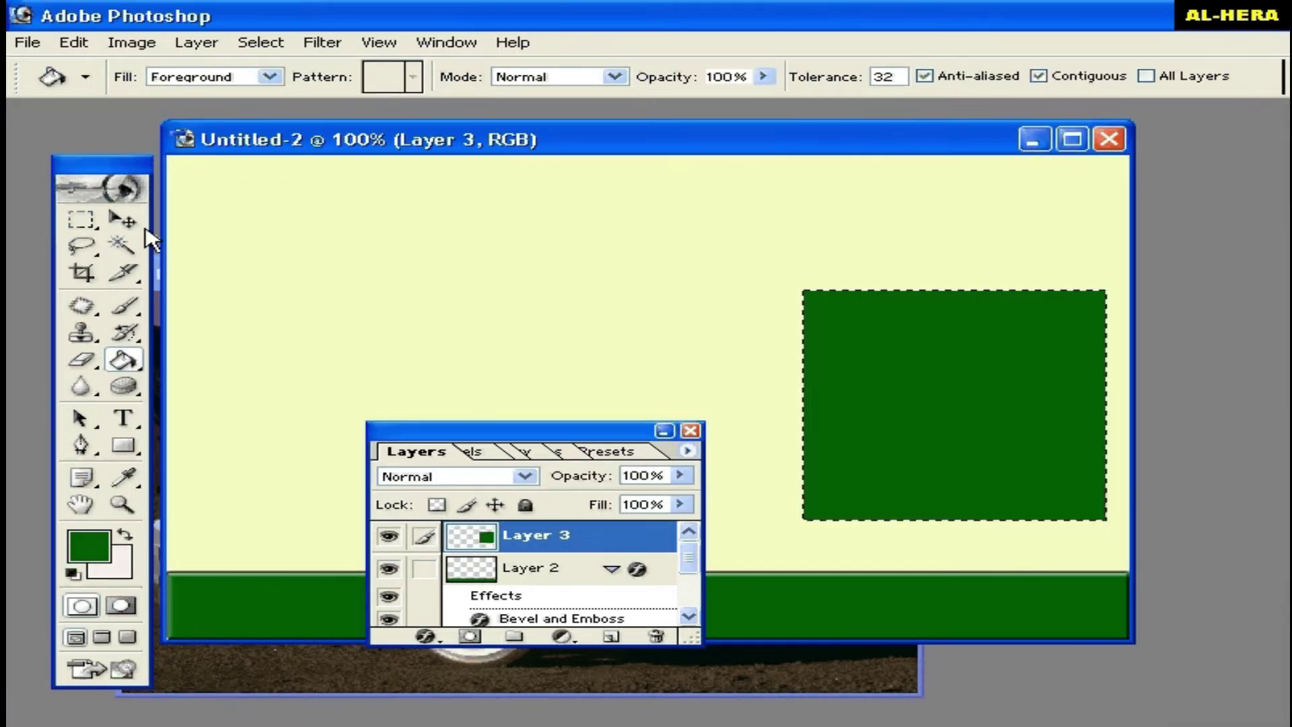
# Apply the default Bevel and Emboss layer style to the green rectangle on Layer 3.
pyautogui.click(122, 220)
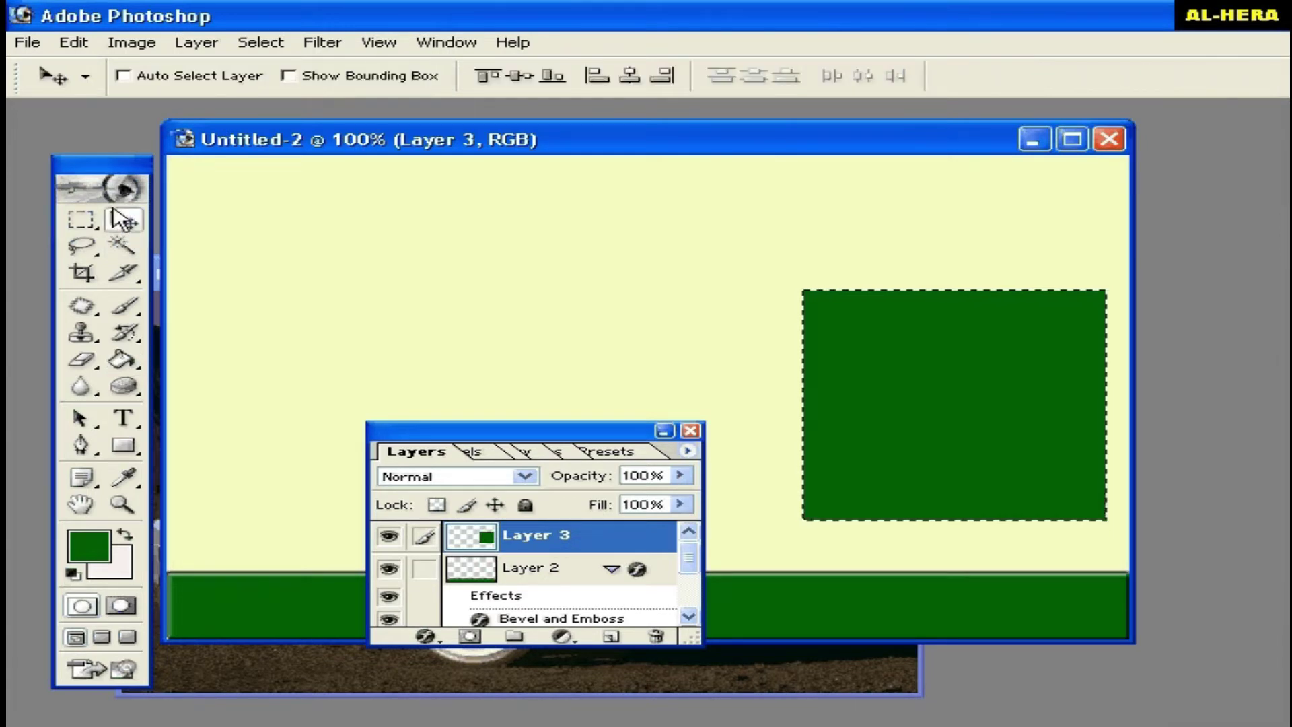
pyautogui.click(202, 44)
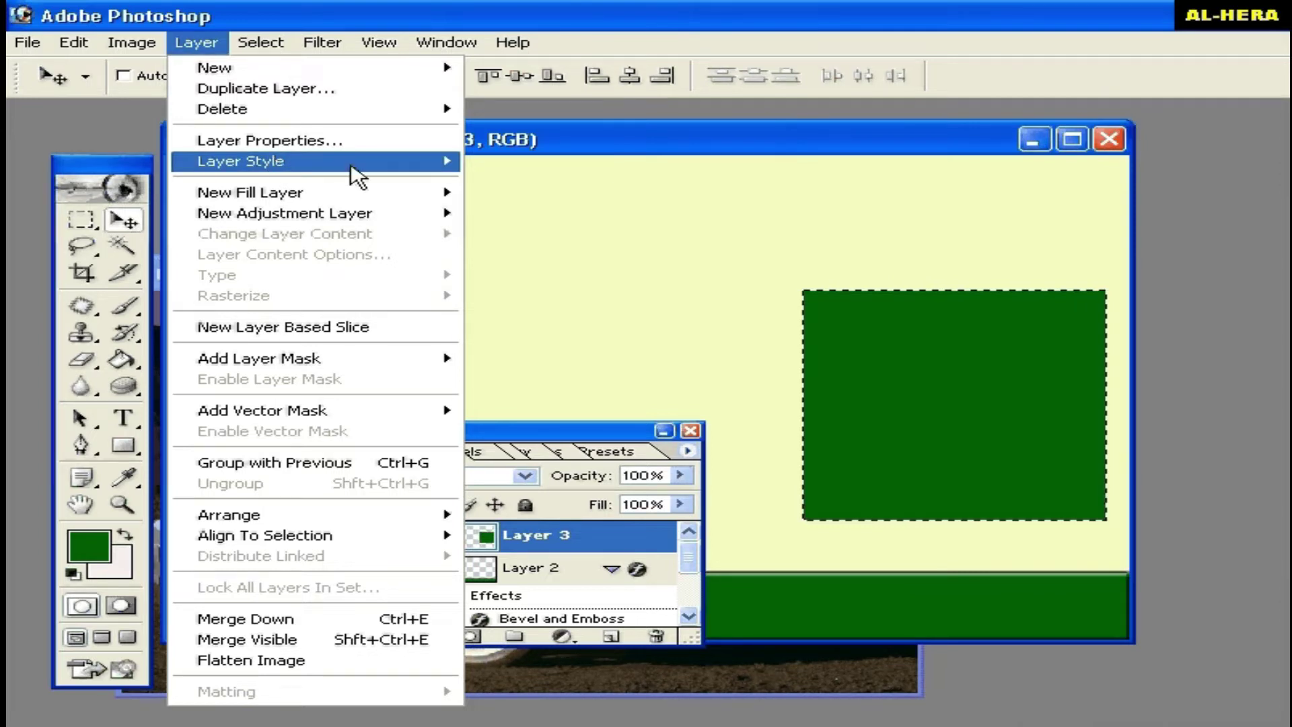
pyautogui.moveTo(240, 161)
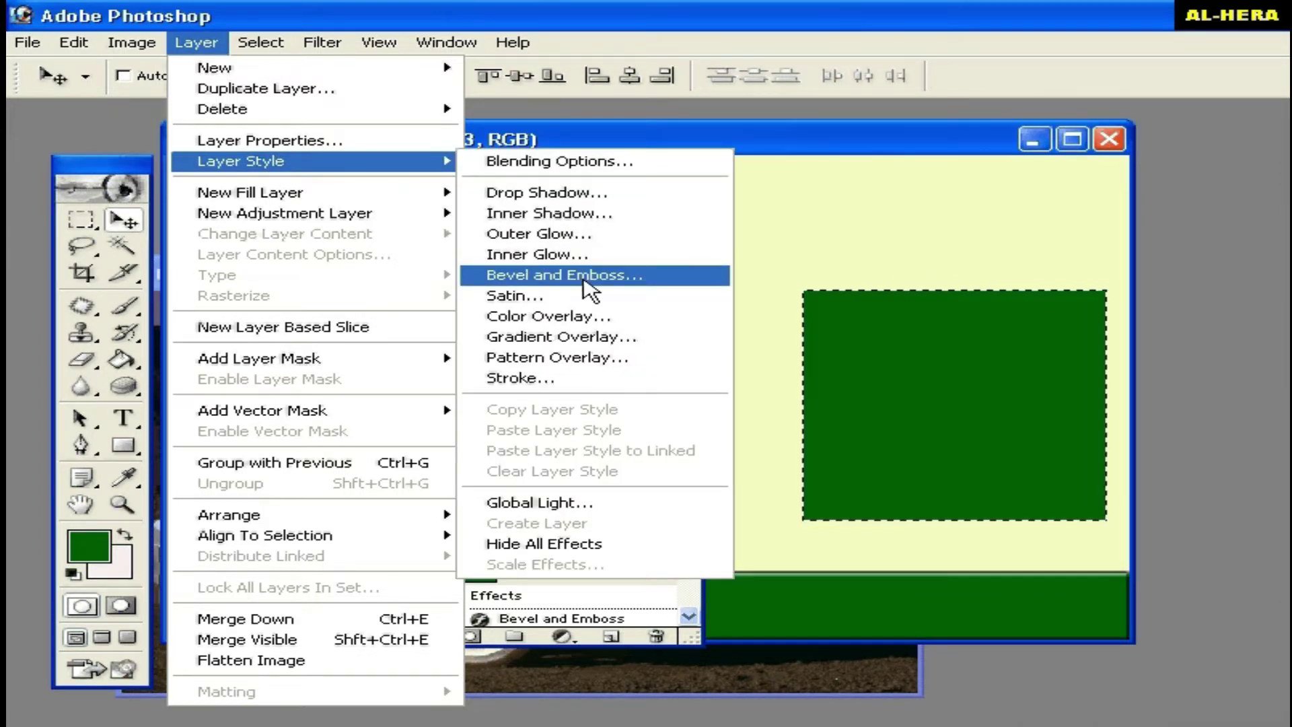
pyautogui.click(589, 289)
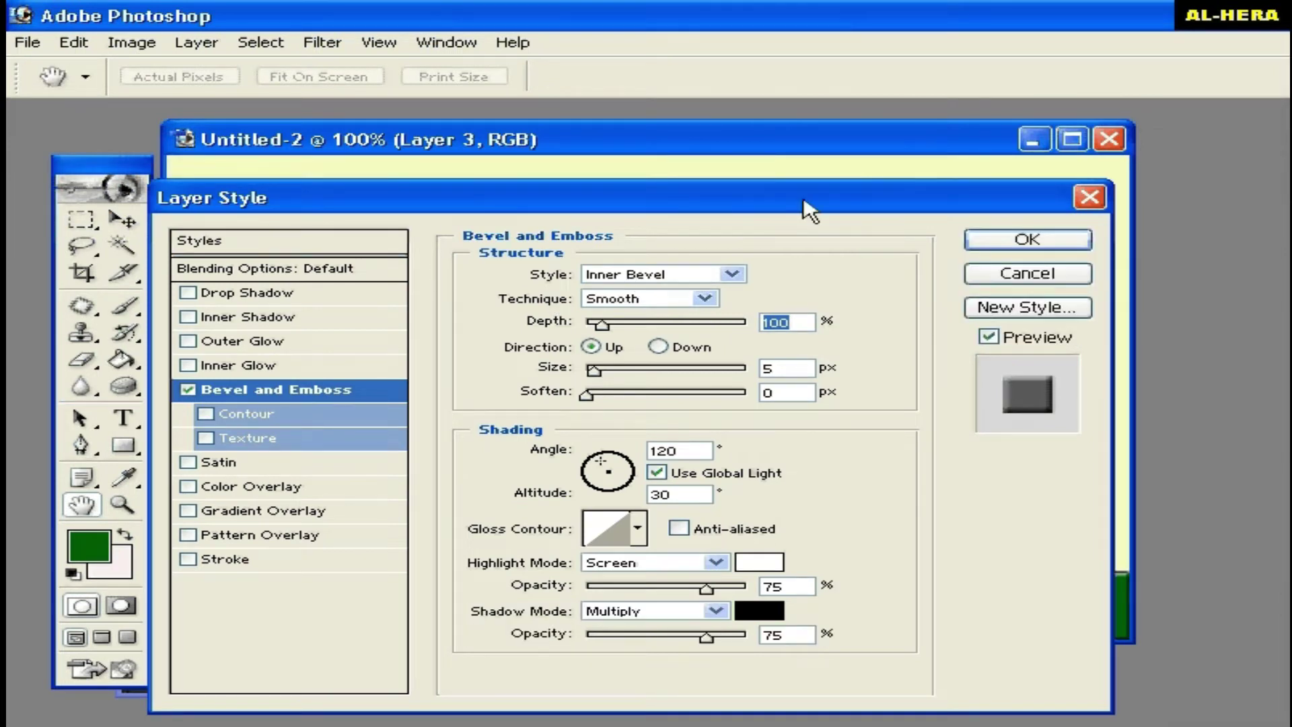
pyautogui.moveTo(939, 200); pyautogui.dragTo(842, 224)
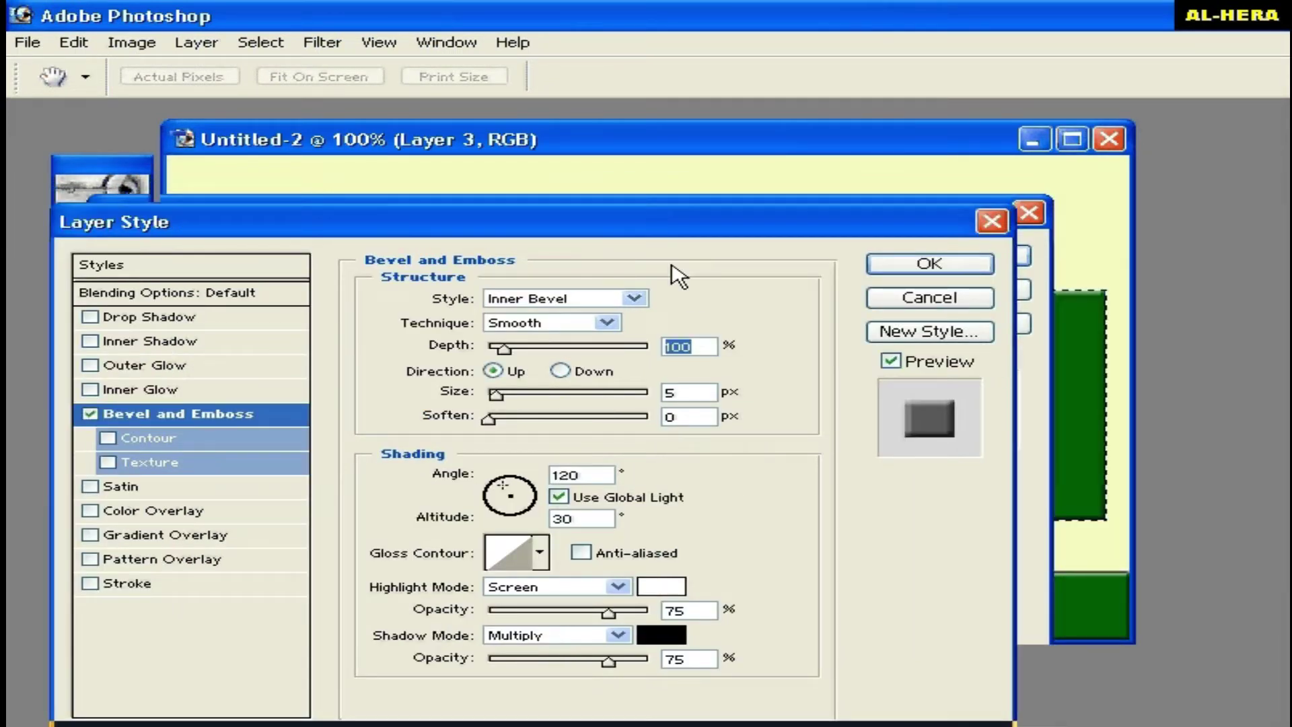
pyautogui.moveTo(678, 275); pyautogui.dragTo(683, 243)
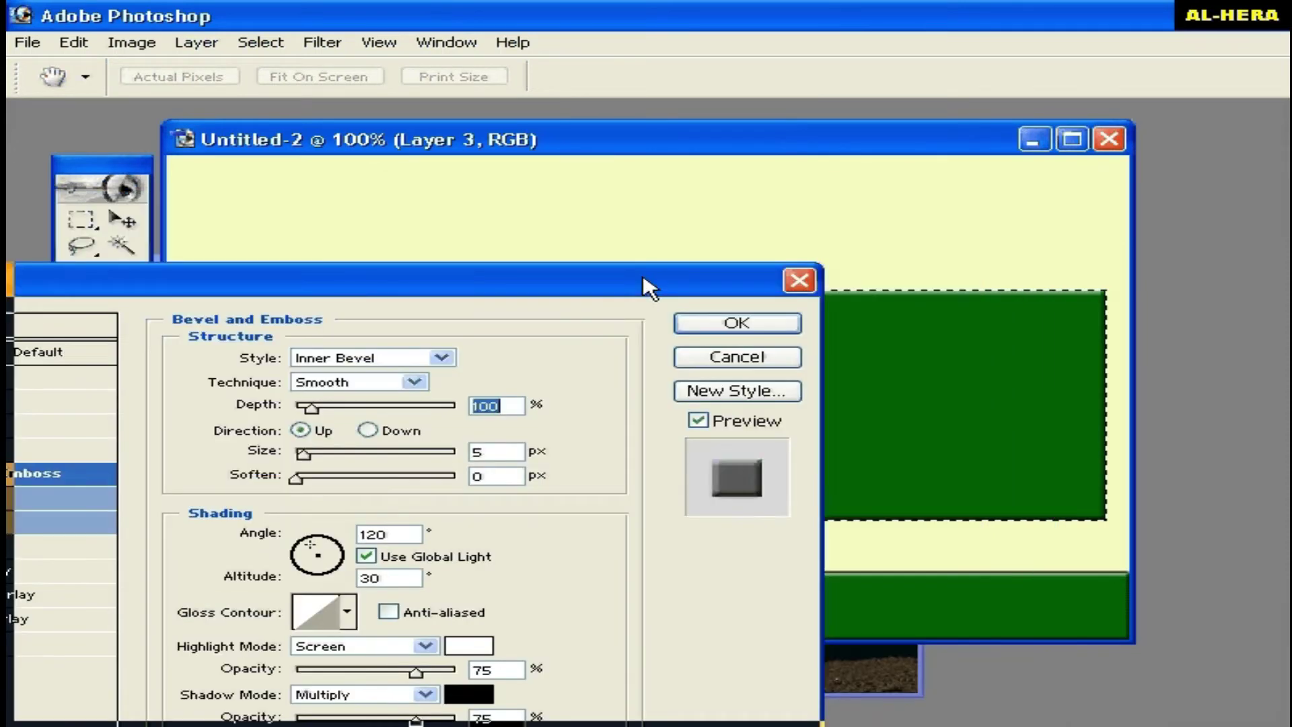
pyautogui.click(770, 279)
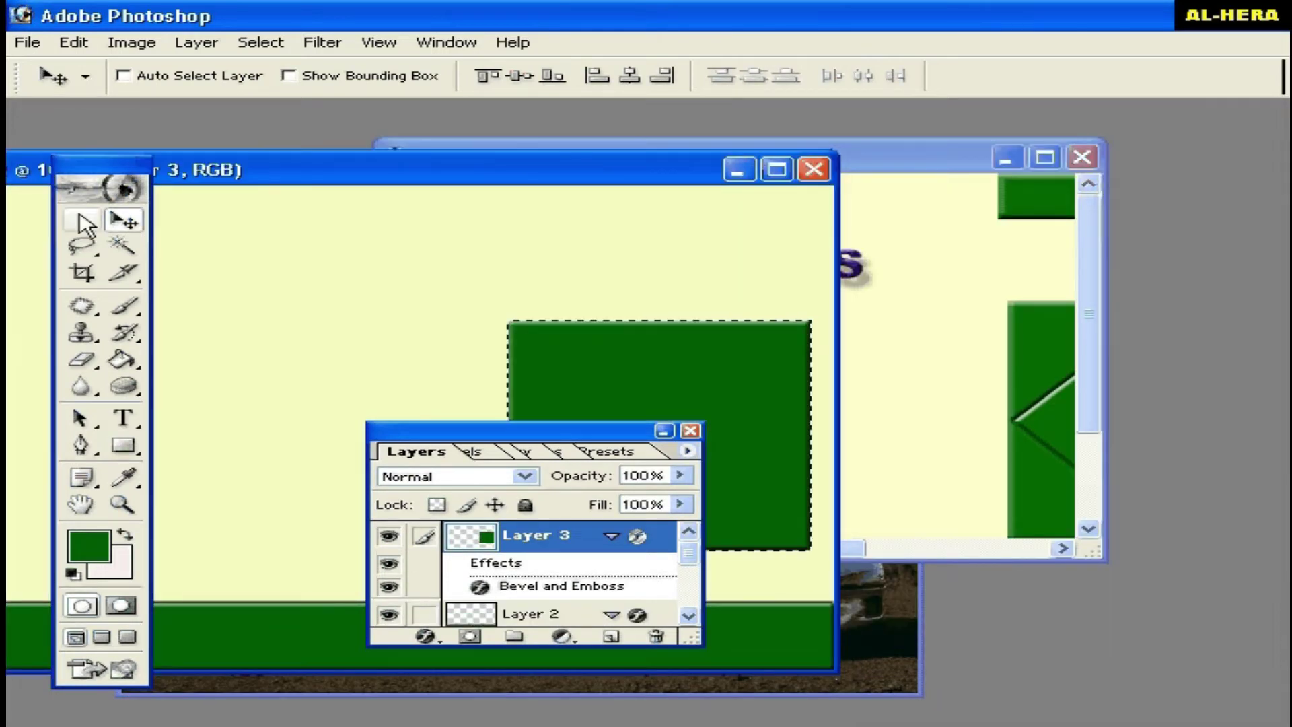
# Deselect the green square, compare it with the finished banner, then return to Untitled-2.
pyautogui.press('m')
pyautogui.click(278, 268)
pyautogui.click(919, 161)
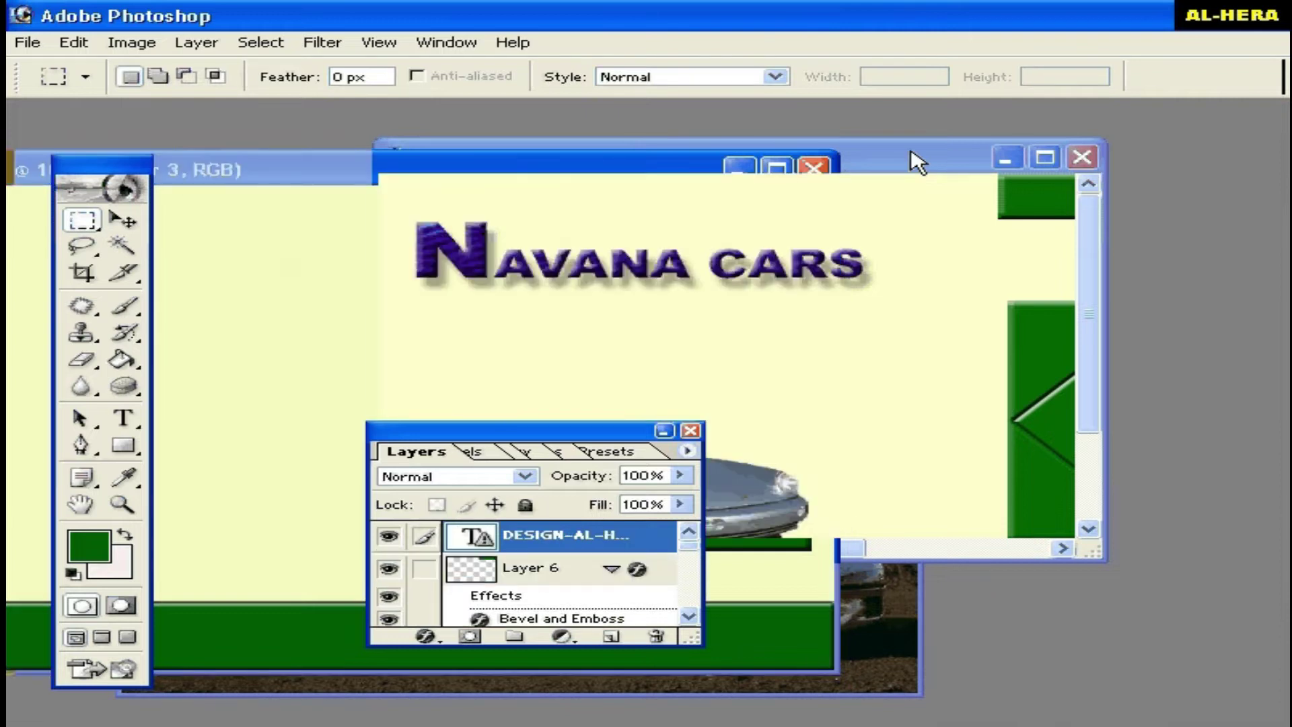
pyautogui.click(1045, 158)
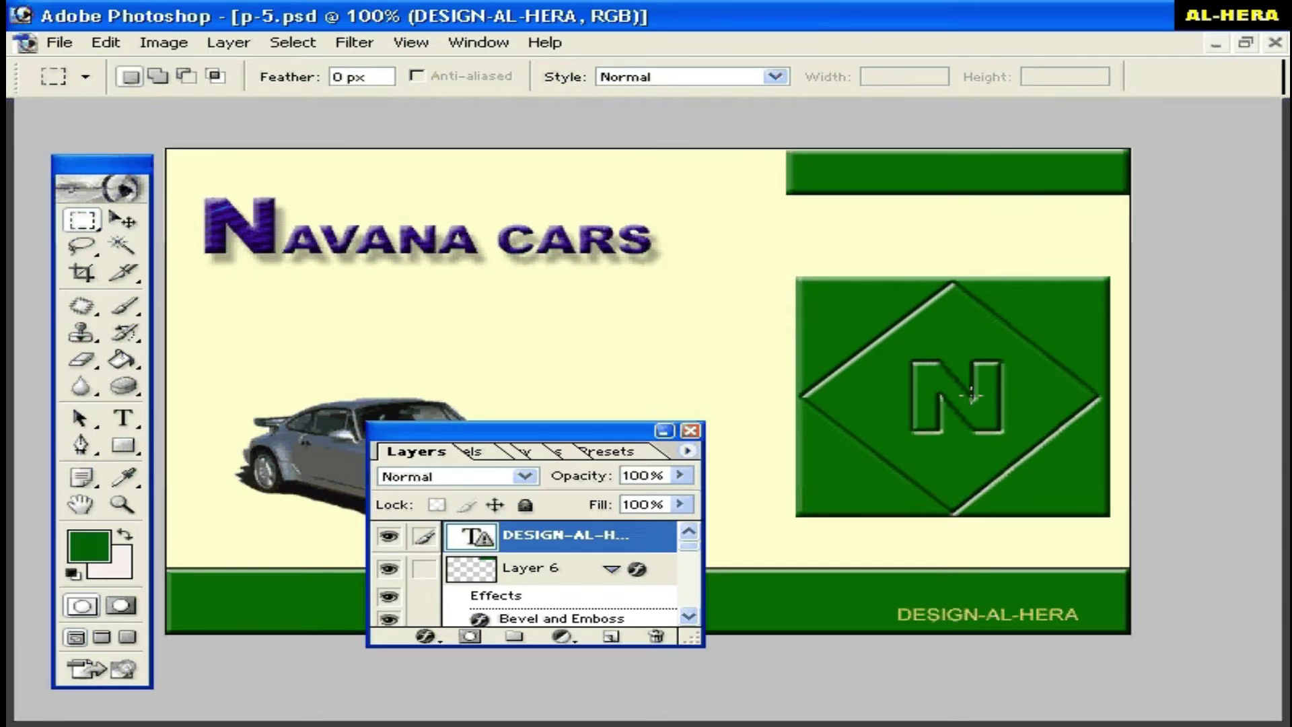
pyautogui.click(1246, 43)
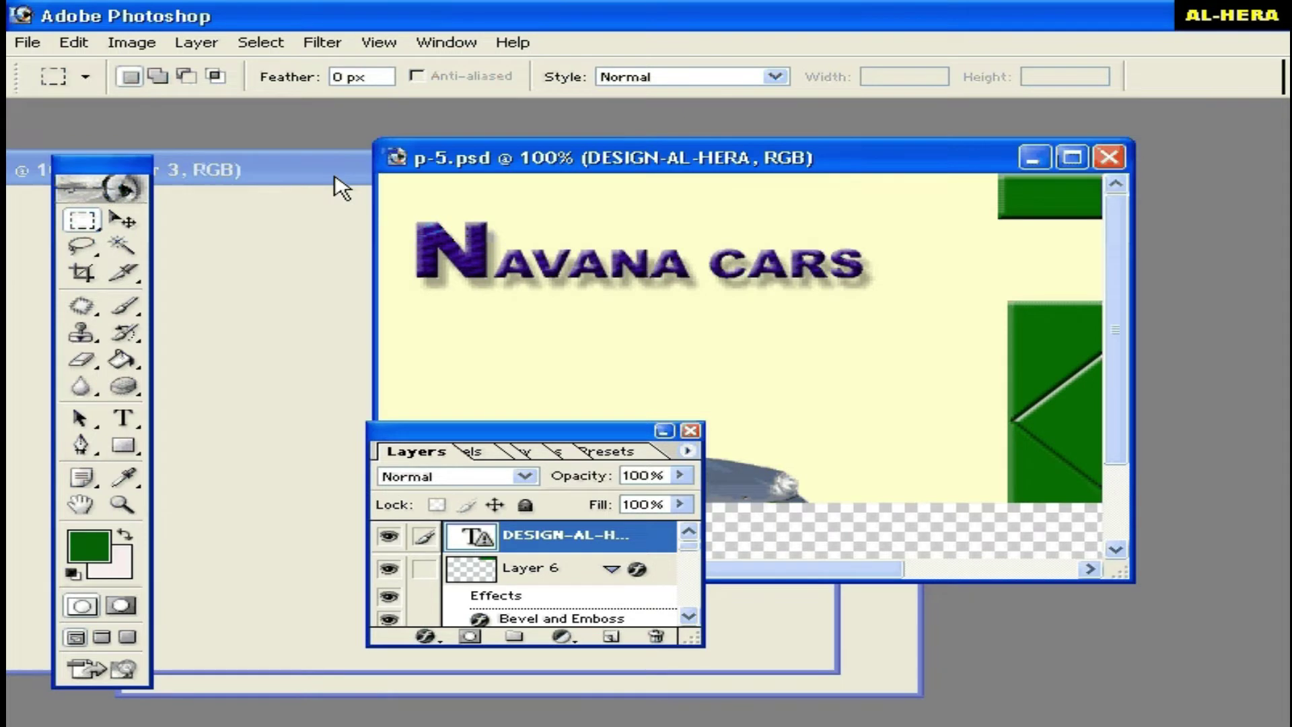
pyautogui.moveTo(335, 176); pyautogui.dragTo(616, 161)
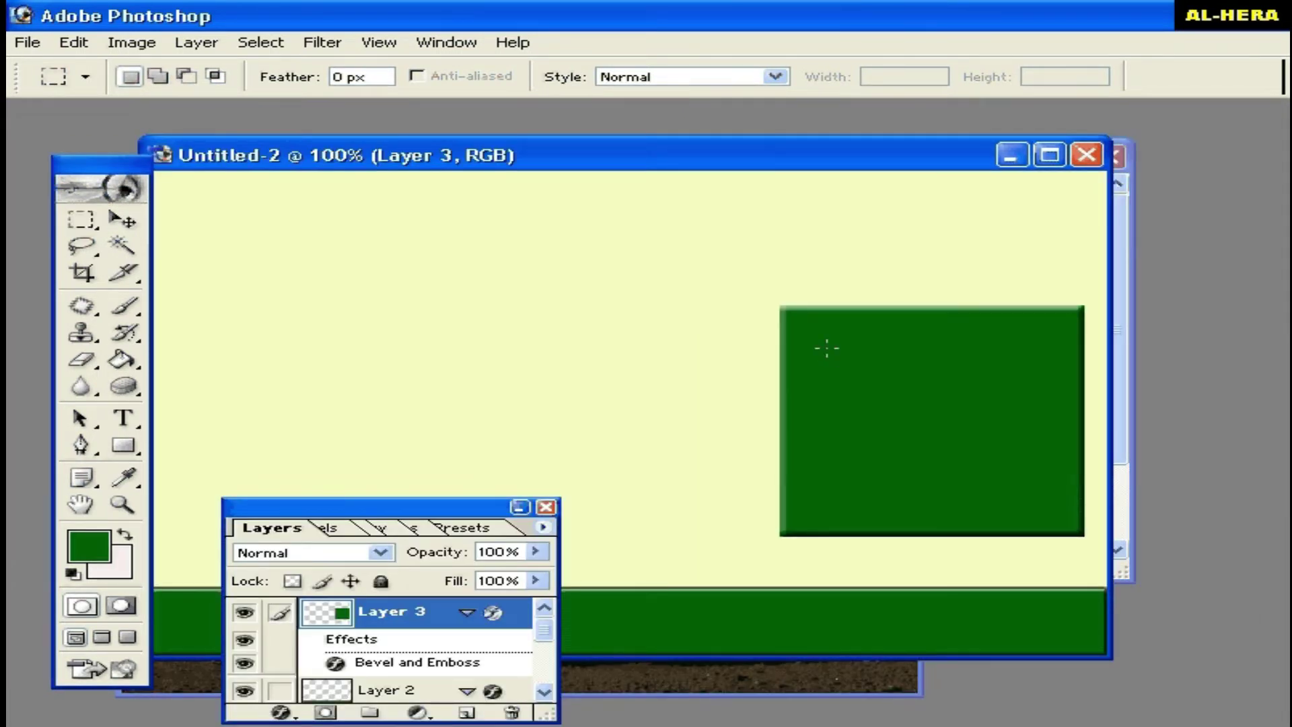
# Show rulers and drag horizontal and vertical guides to the green square's transform centre.
pyautogui.hotkey('ctrl', 't')
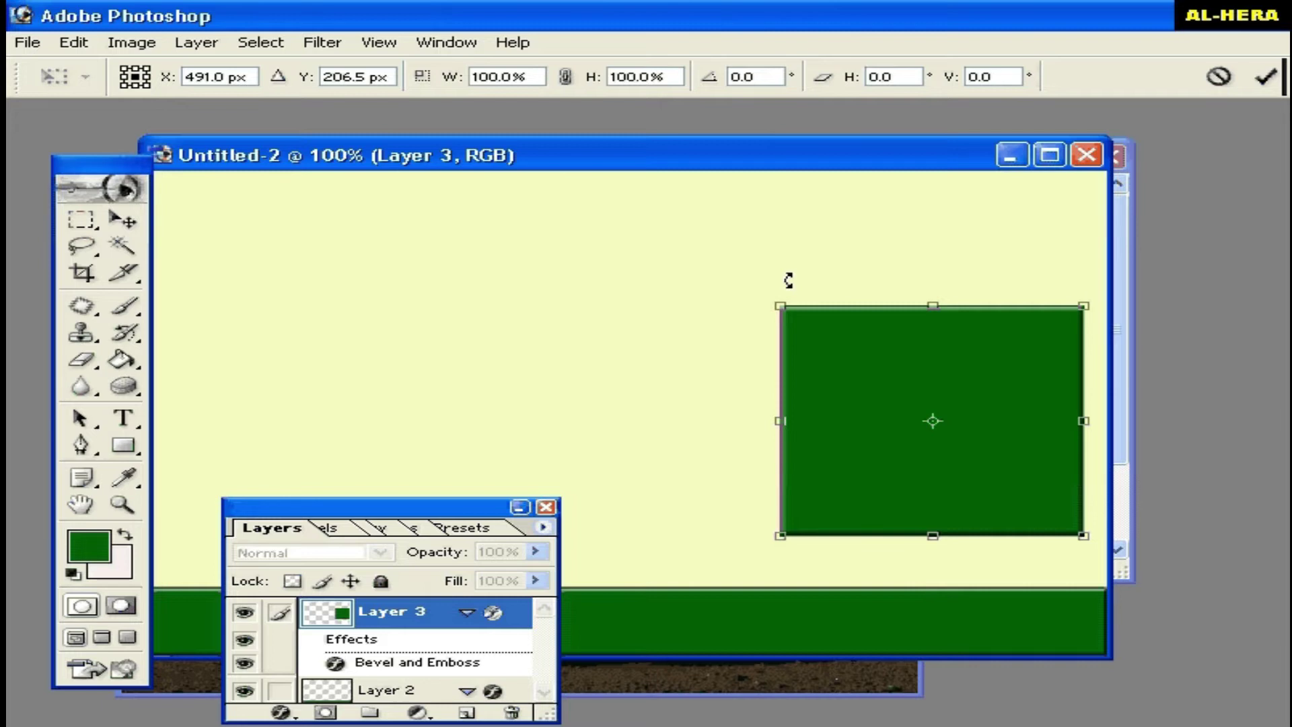
pyautogui.click(378, 44)
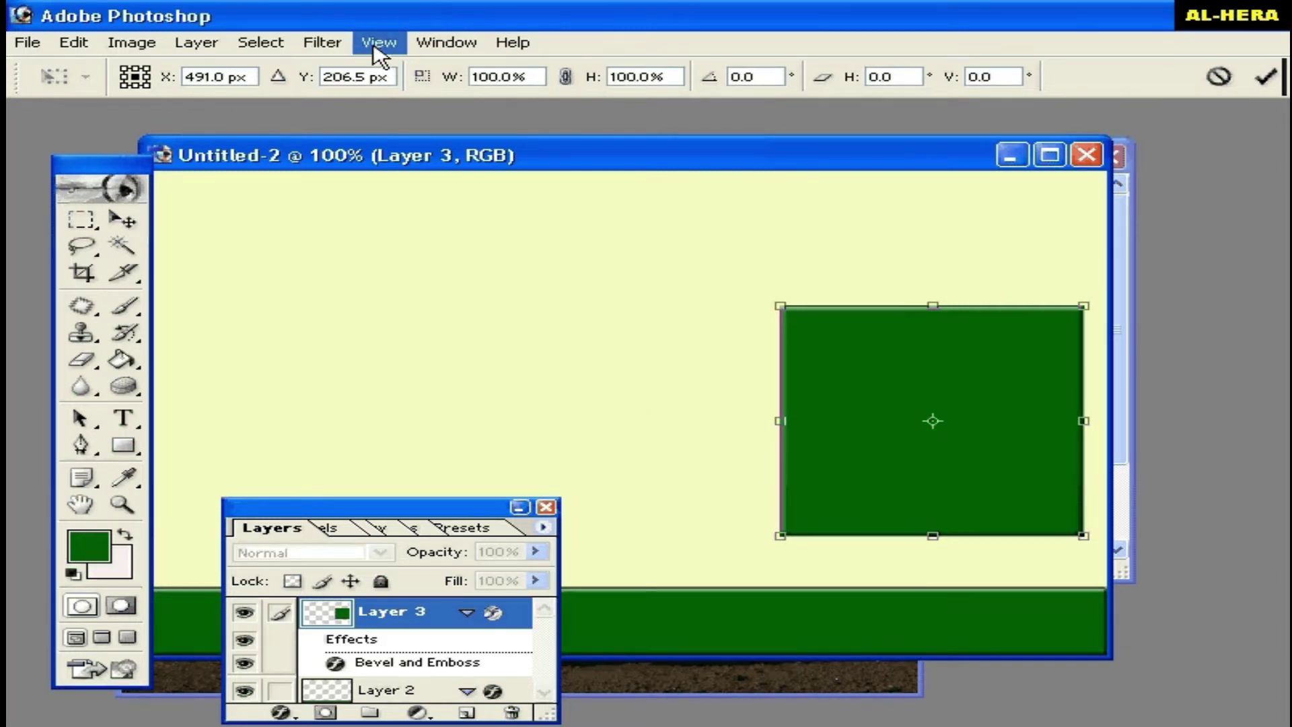
pyautogui.click(448, 188)
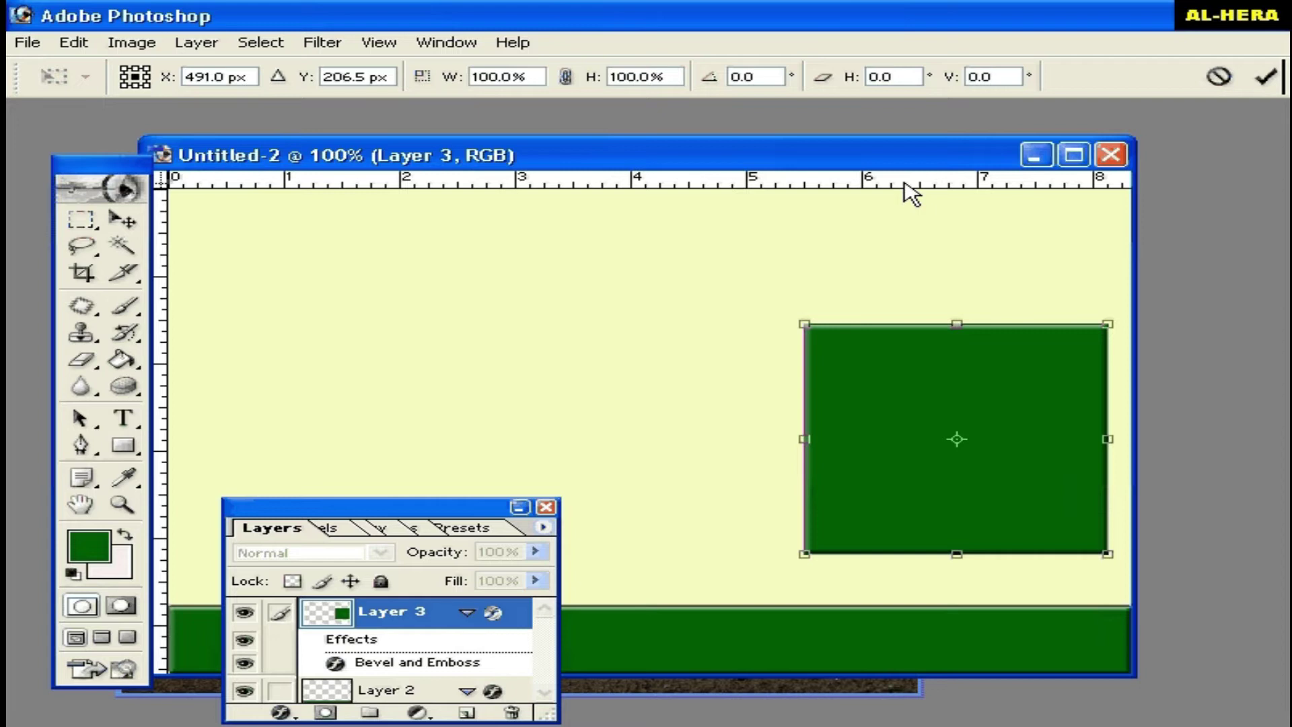
pyautogui.moveTo(904, 184); pyautogui.dragTo(952, 439)
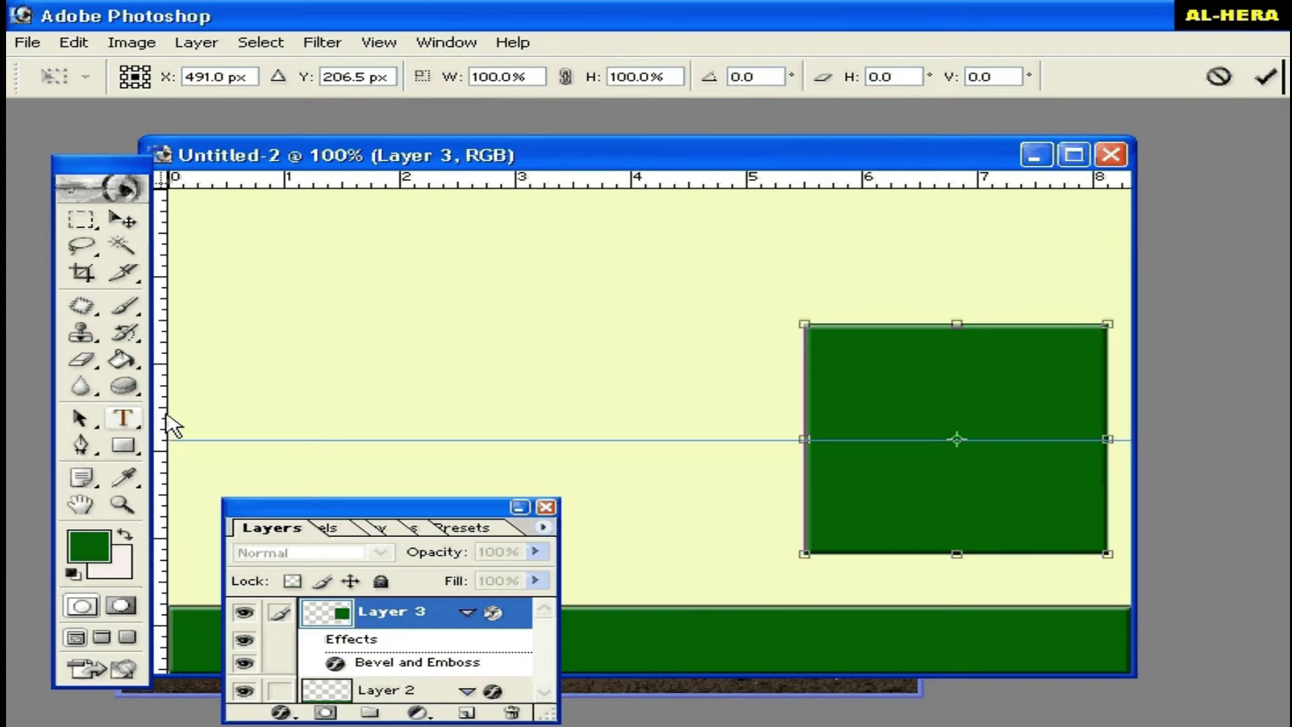
pyautogui.moveTo(163, 431)
pyautogui.mouseDown()
pyautogui.moveTo(969, 416)
pyautogui.moveTo(956, 422)
pyautogui.mouseUp()
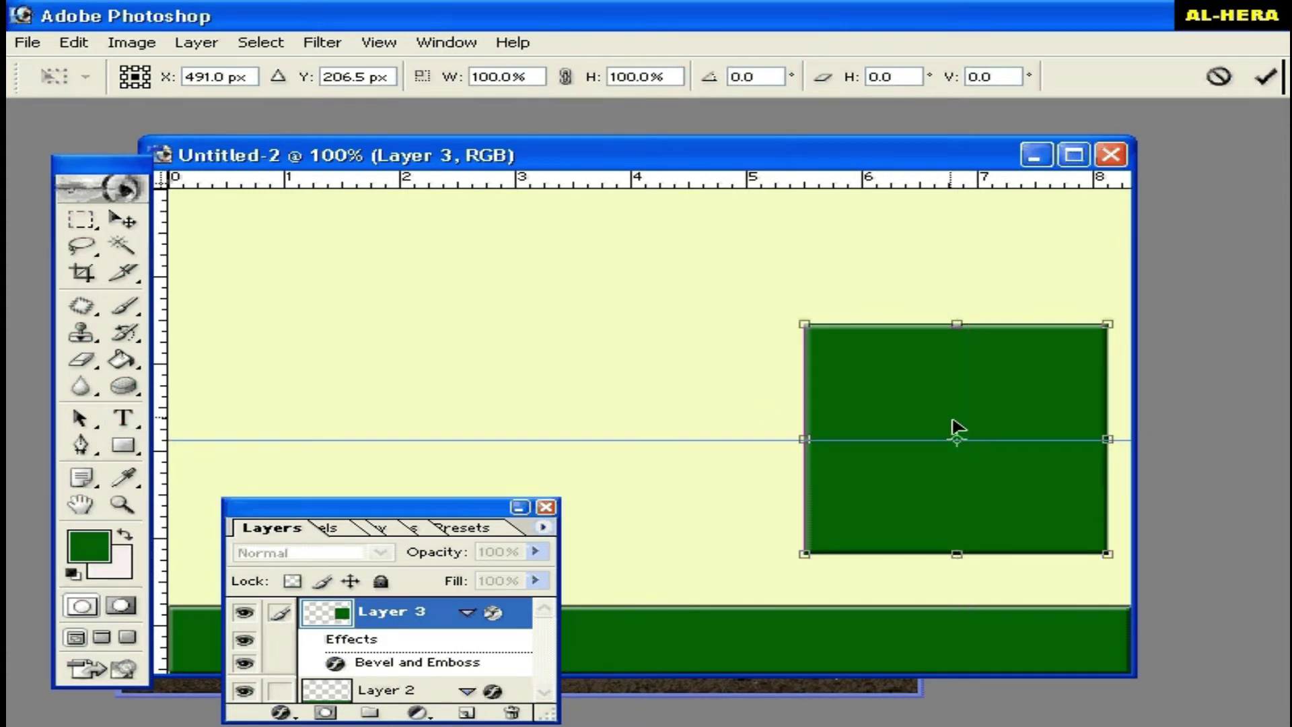
pyautogui.click(122, 220)
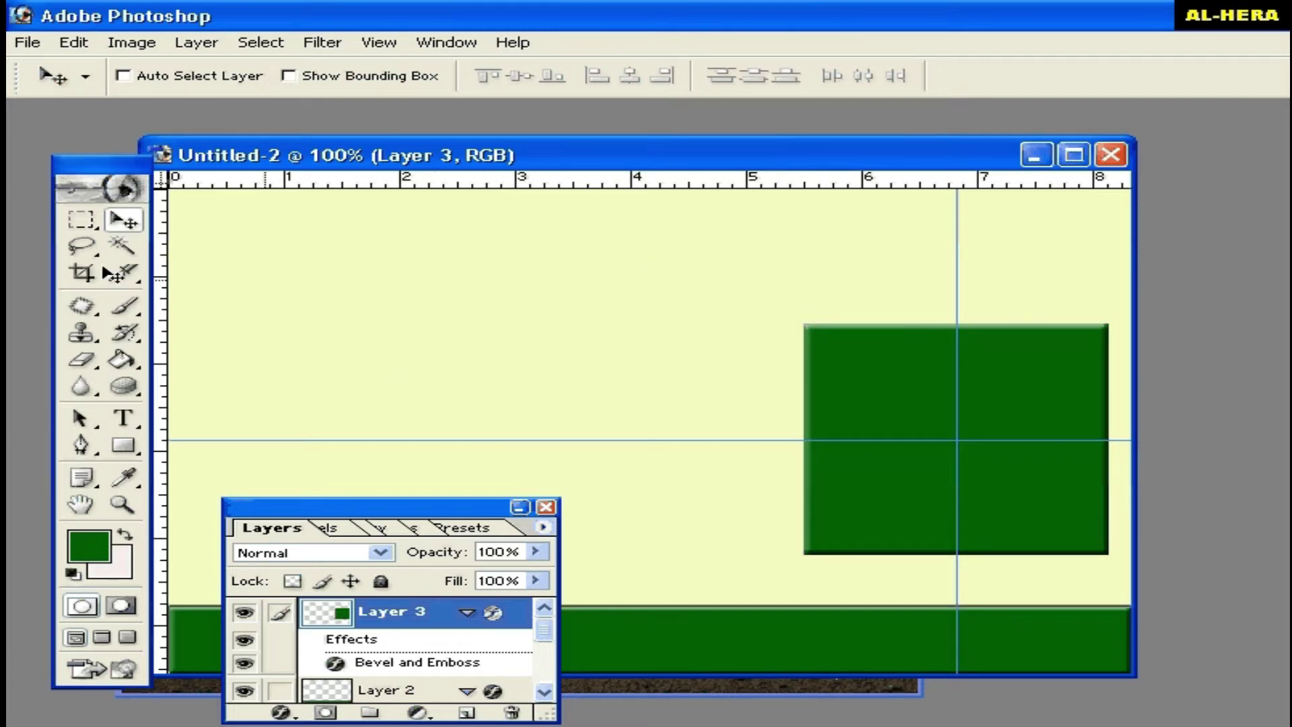
# Draw a Polygonal Lasso diamond joining the midpoints of the green square's left, top, right and bottom edges.
pyautogui.click(85, 245)
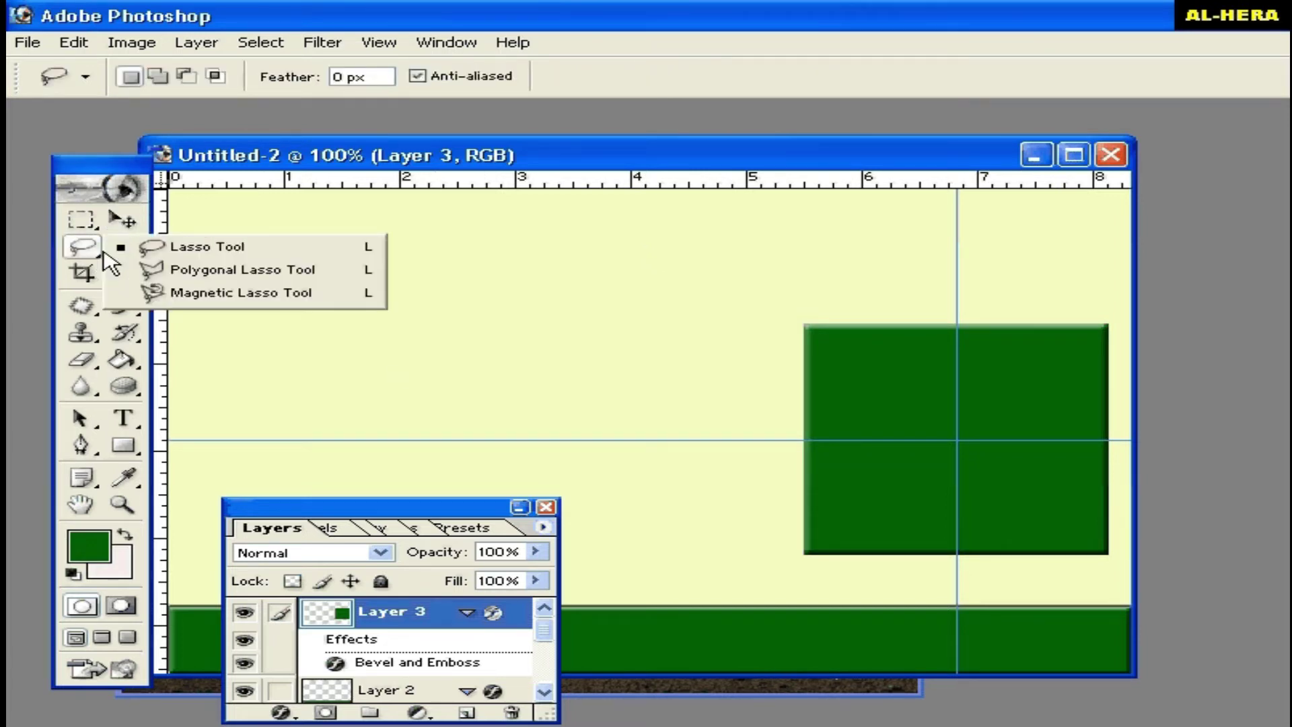
pyautogui.click(202, 270)
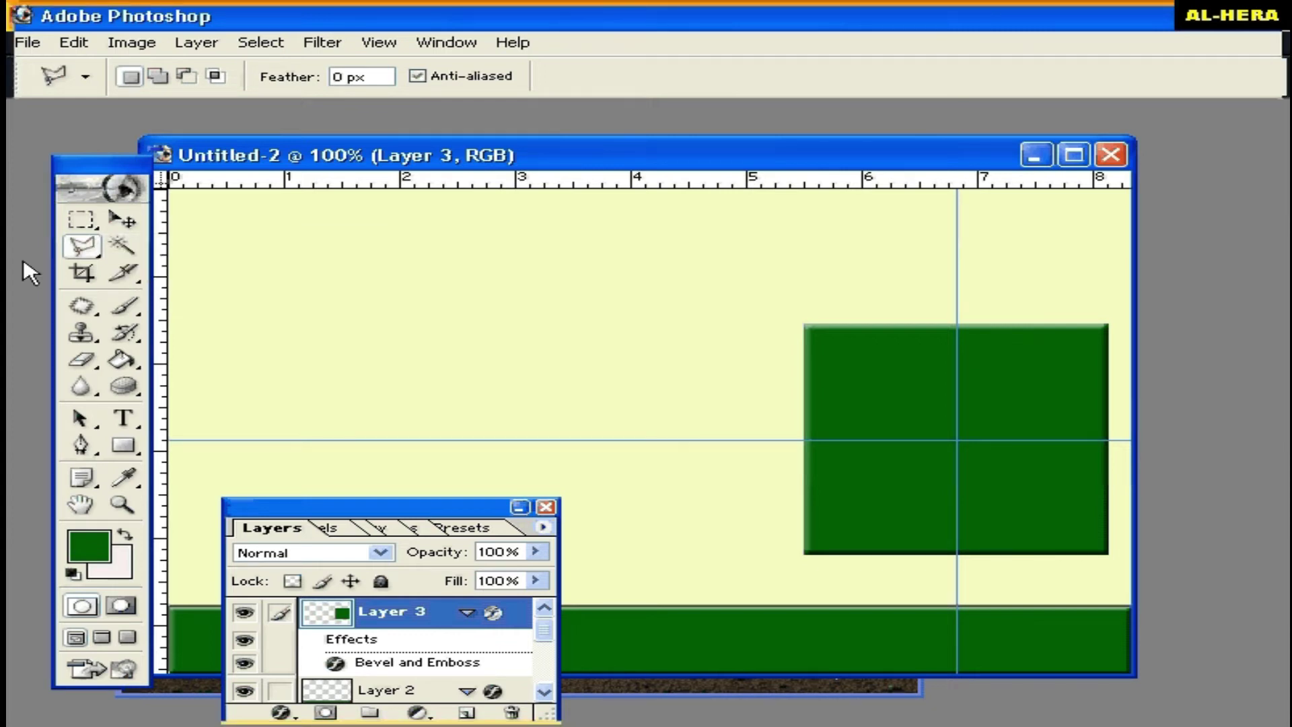
pyautogui.click(812, 439)
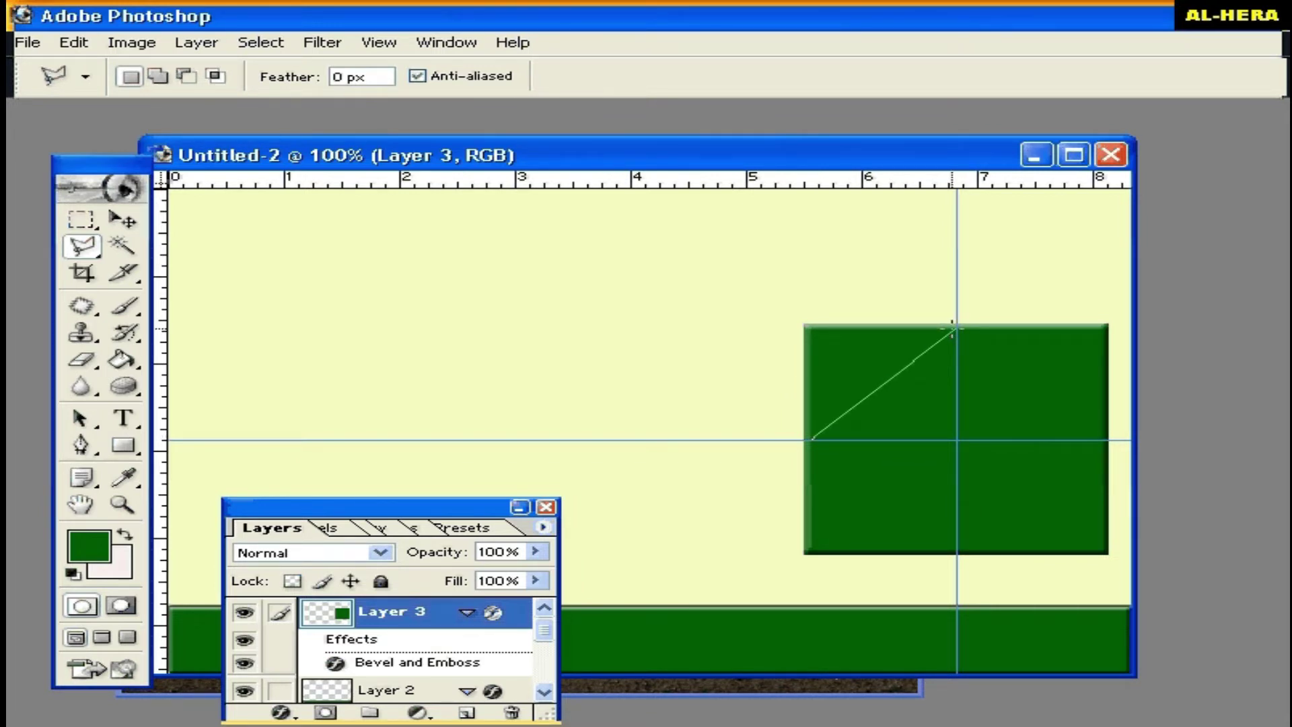
pyautogui.click(956, 329)
pyautogui.click(1105, 440)
pyautogui.click(957, 552)
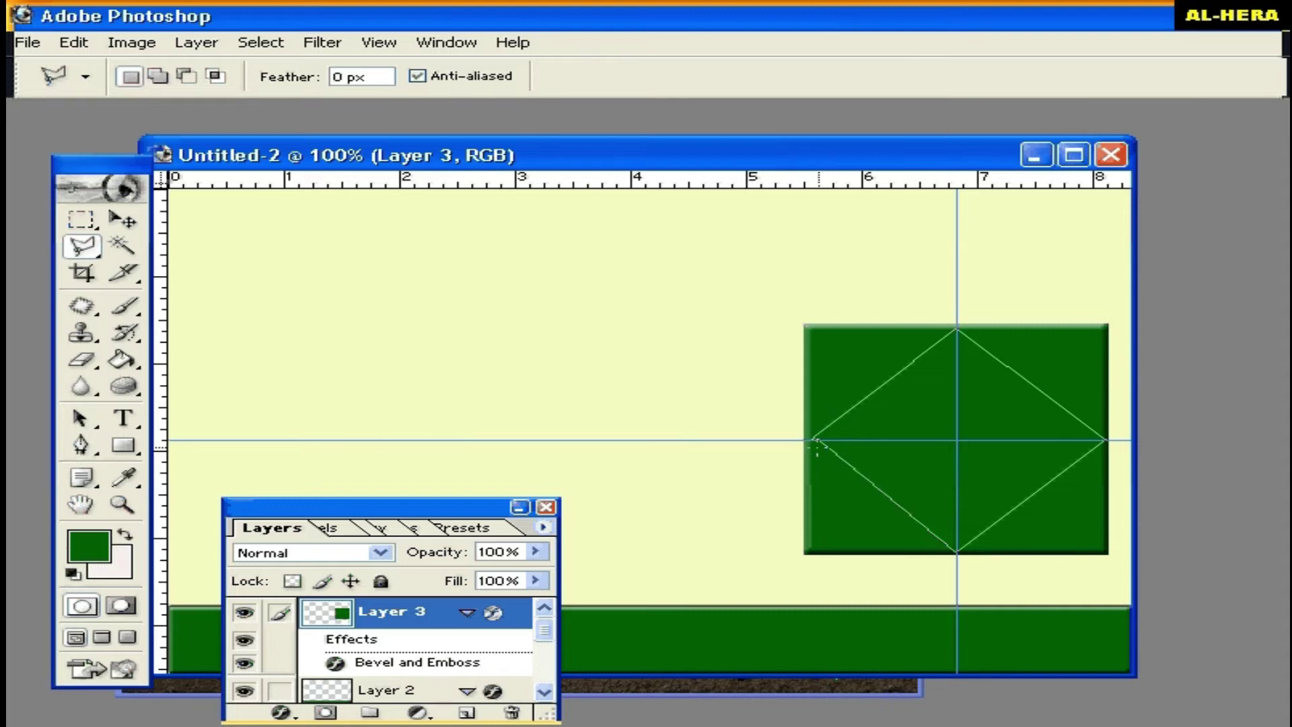
pyautogui.click(818, 439)
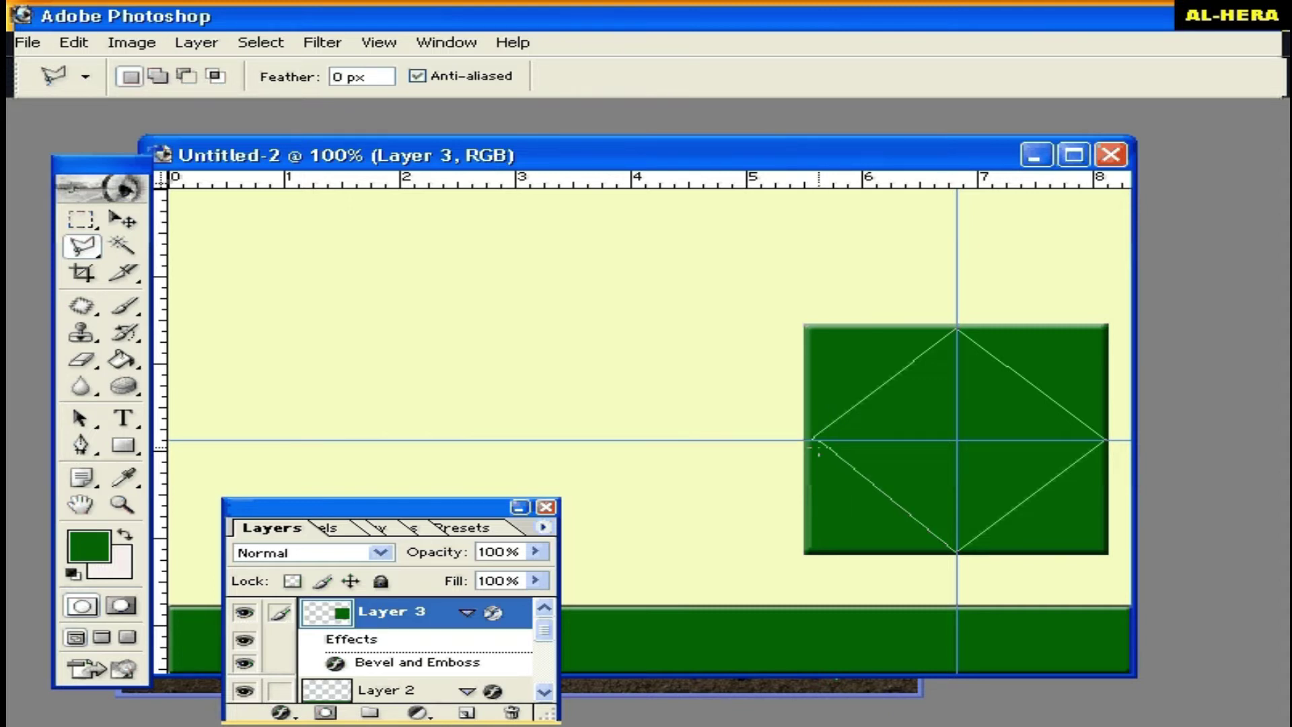
pyautogui.click(817, 439)
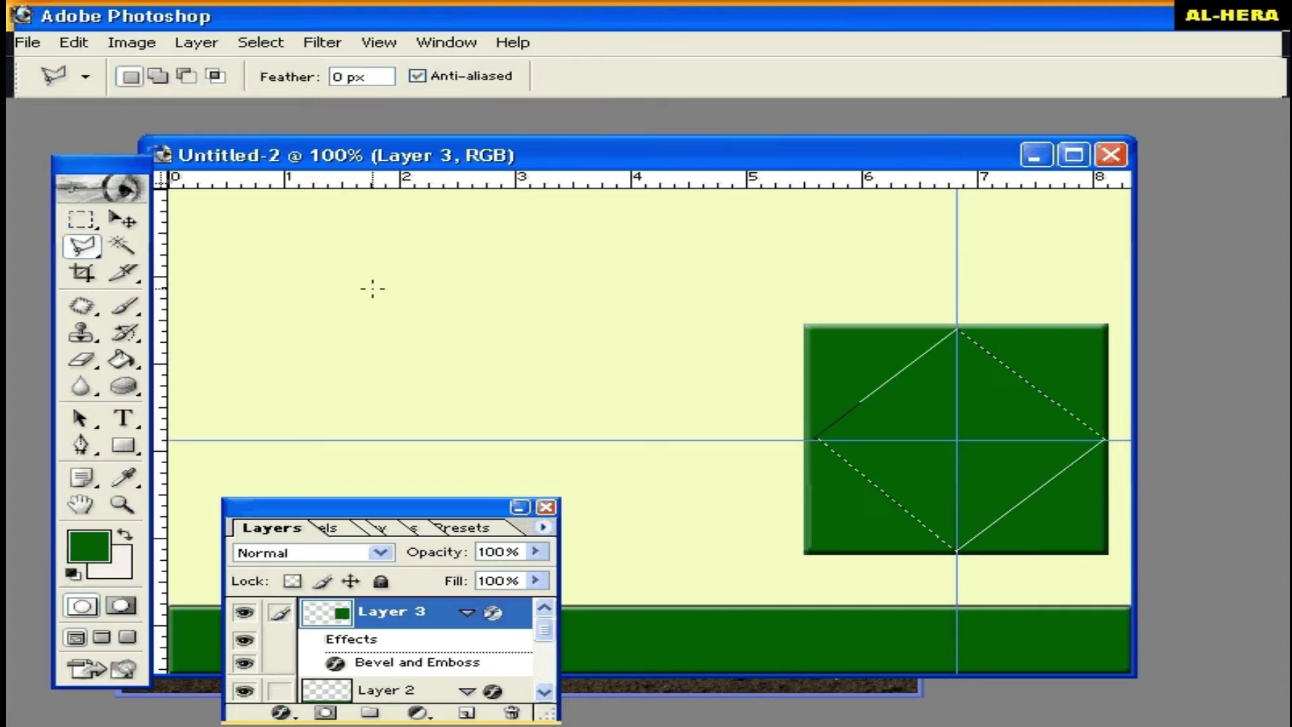
pyautogui.moveTo(433, 520)
pyautogui.mouseDown()
pyautogui.moveTo(394, 330)
pyautogui.moveTo(433, 315)
pyautogui.mouseUp()
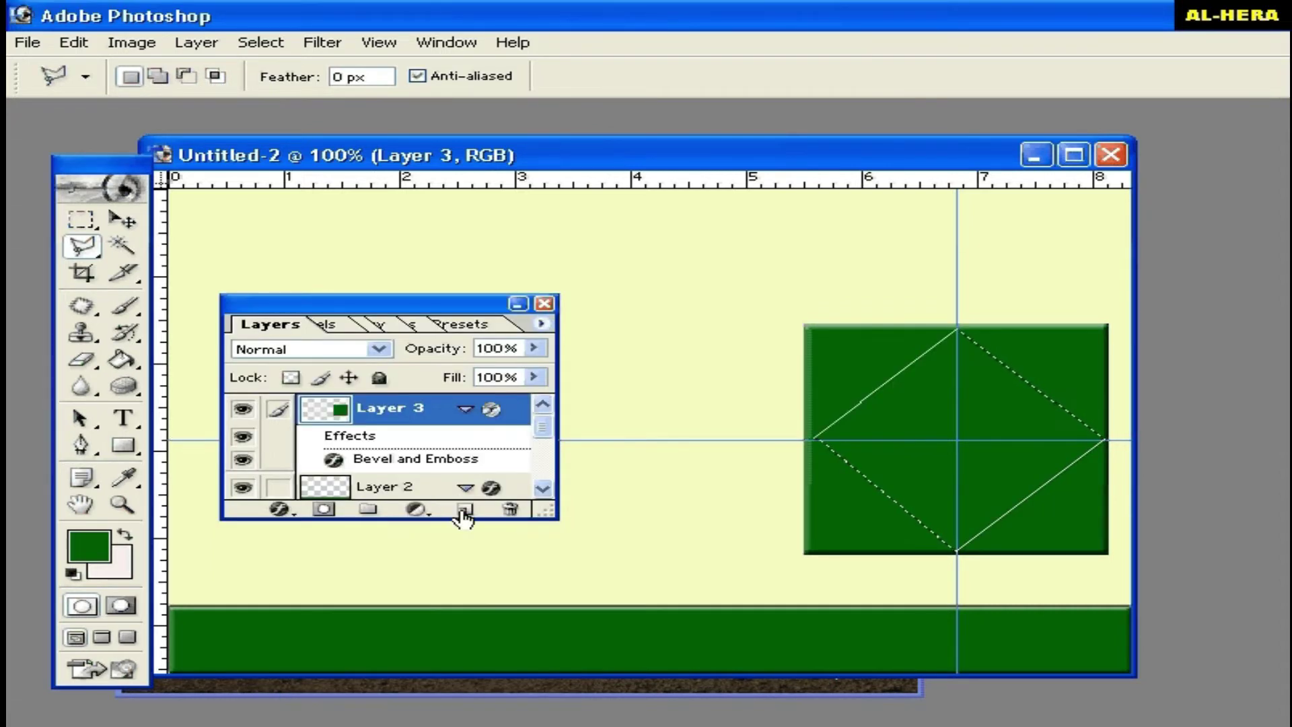
# Fill the diamond with green on new Layer 5 using the Paint Bucket, then deselect.
pyautogui.click(464, 510)
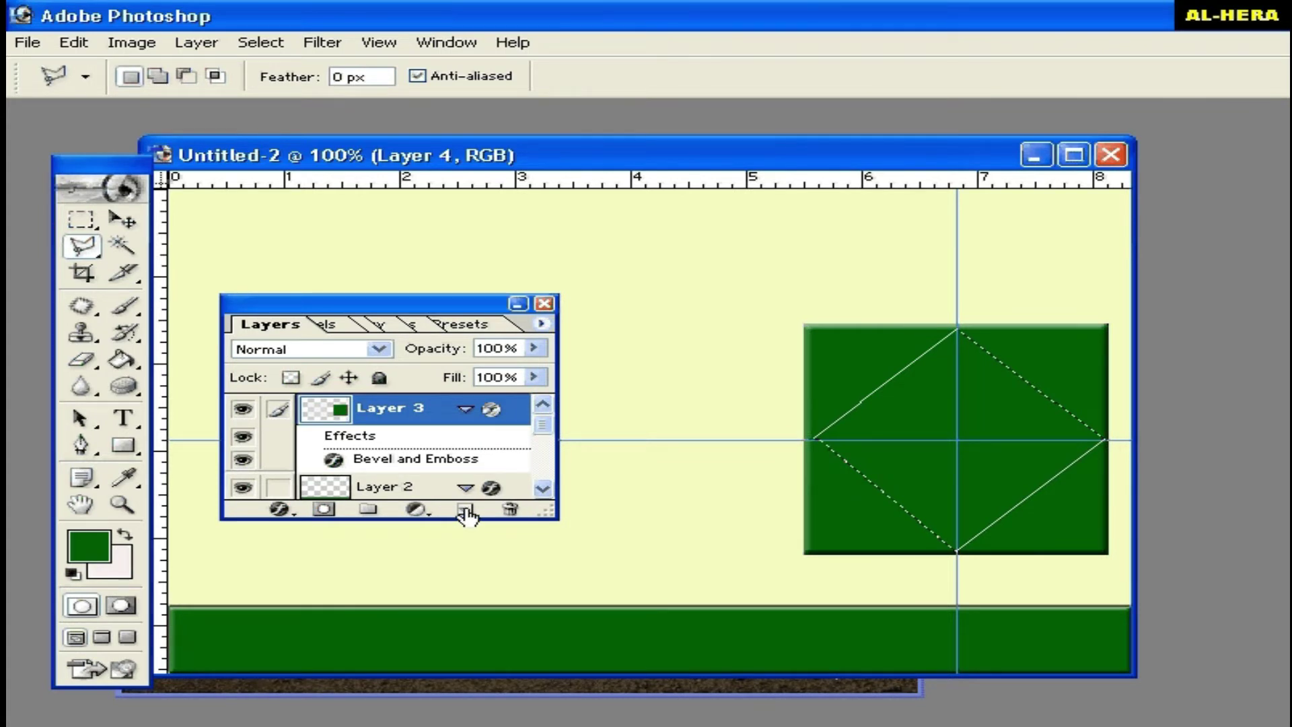
pyautogui.click(123, 362)
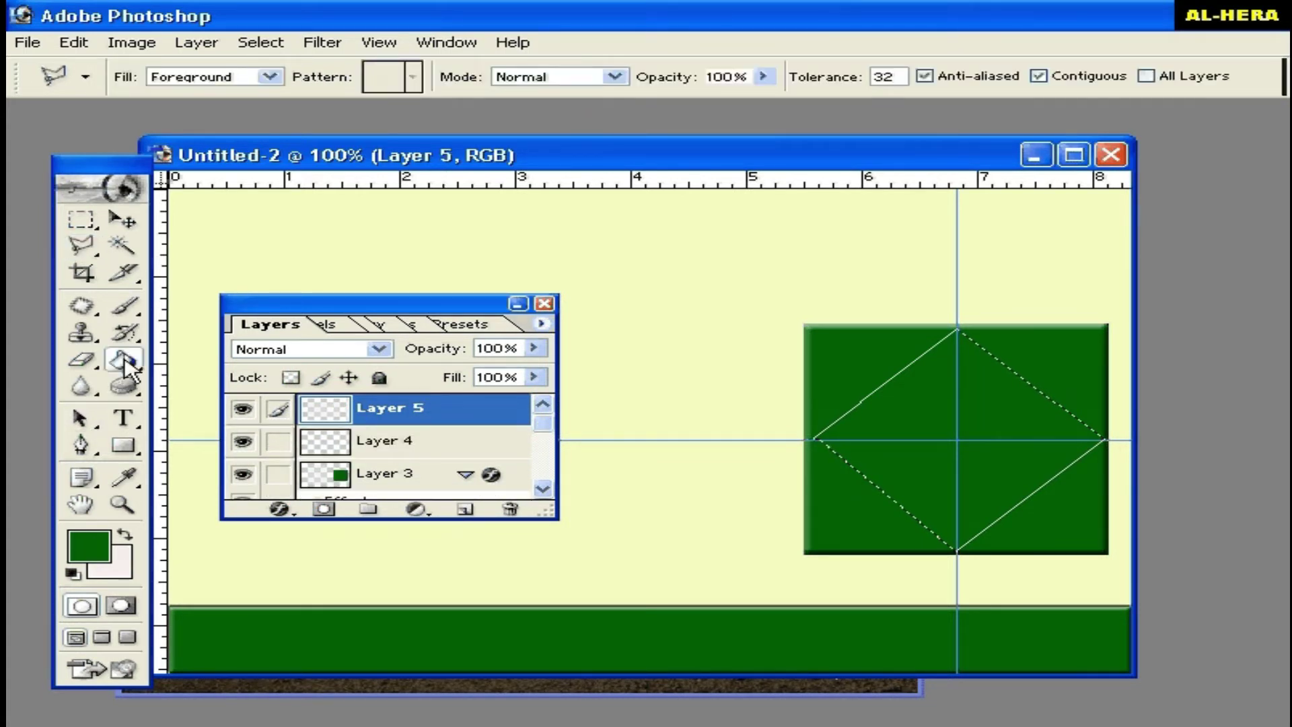
pyautogui.click(877, 422)
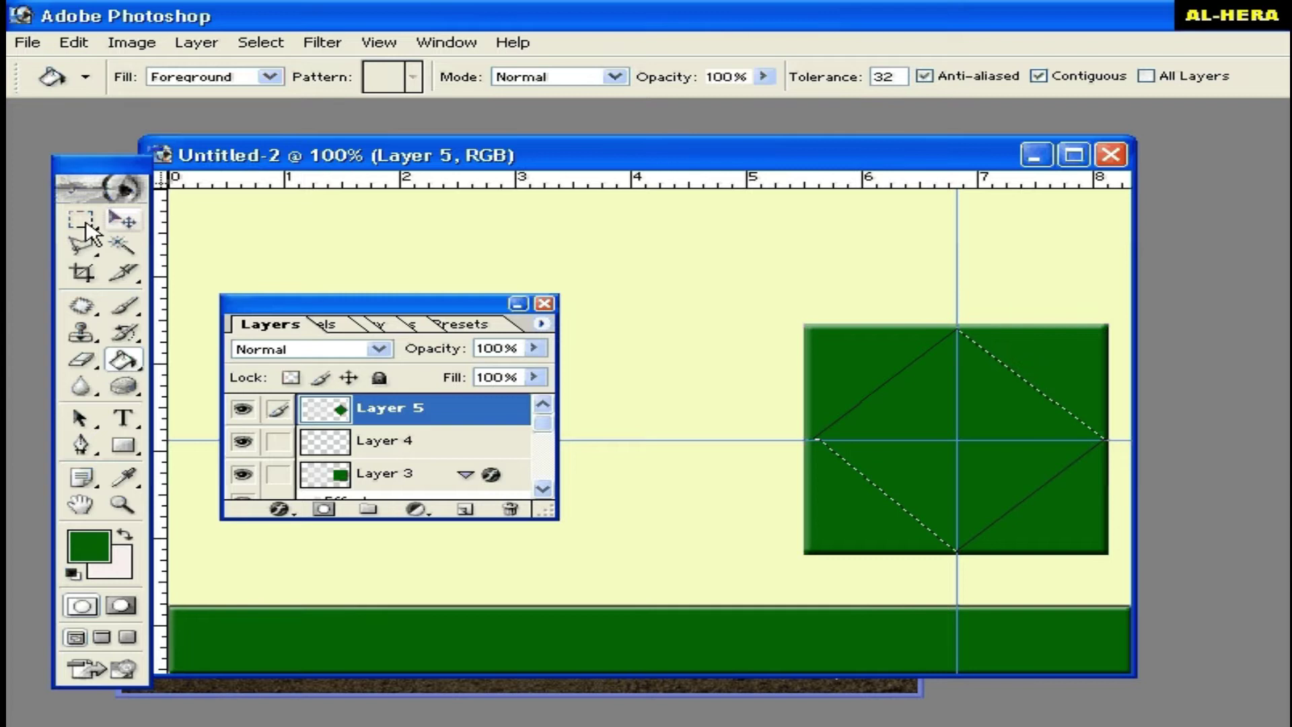
pyautogui.click(81, 221)
pyautogui.click(307, 243)
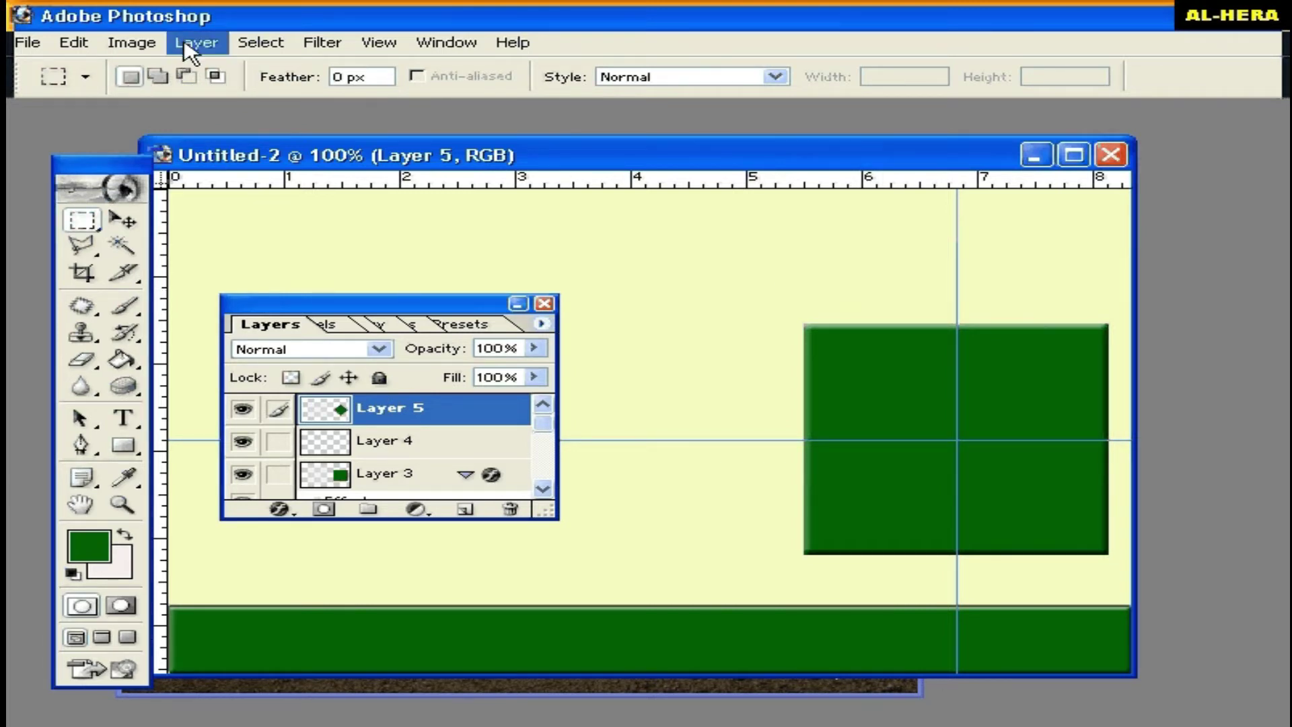
# Apply a Pillow Emboss bevel with increased depth to the green diamond on Layer 5.
pyautogui.click(188, 42)
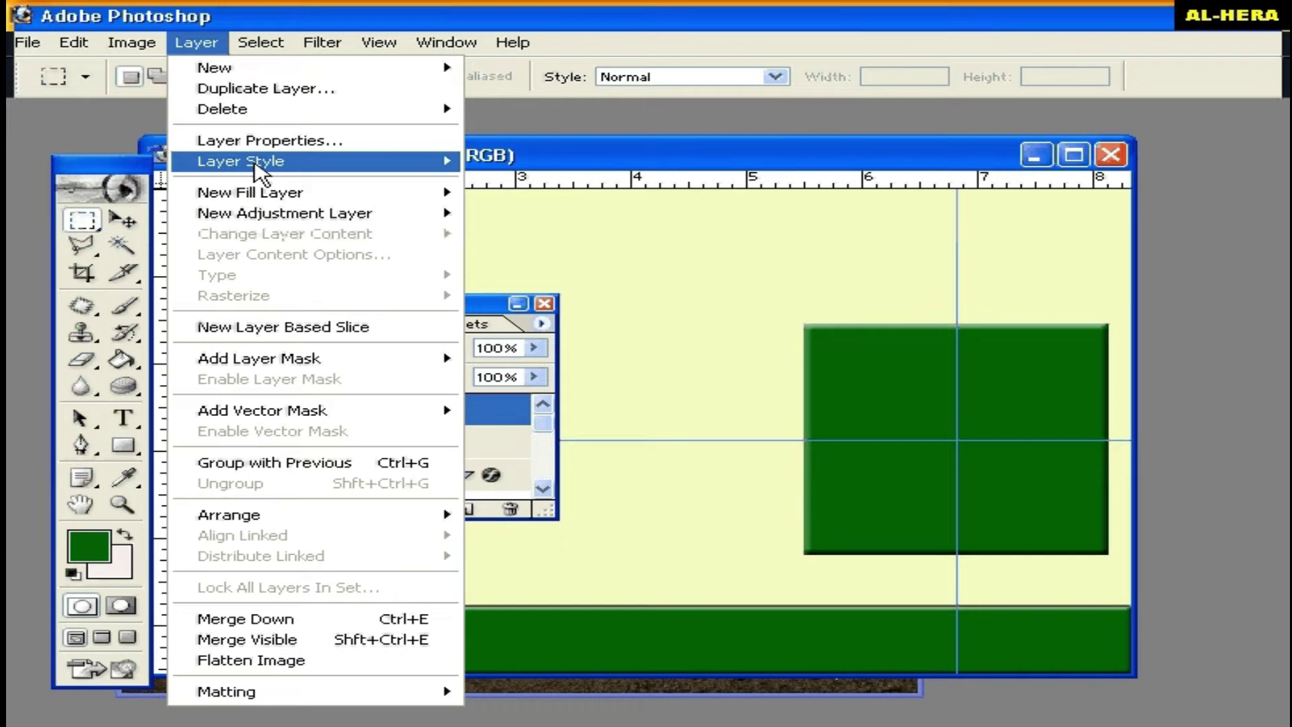
pyautogui.moveTo(240, 160)
pyautogui.click(568, 276)
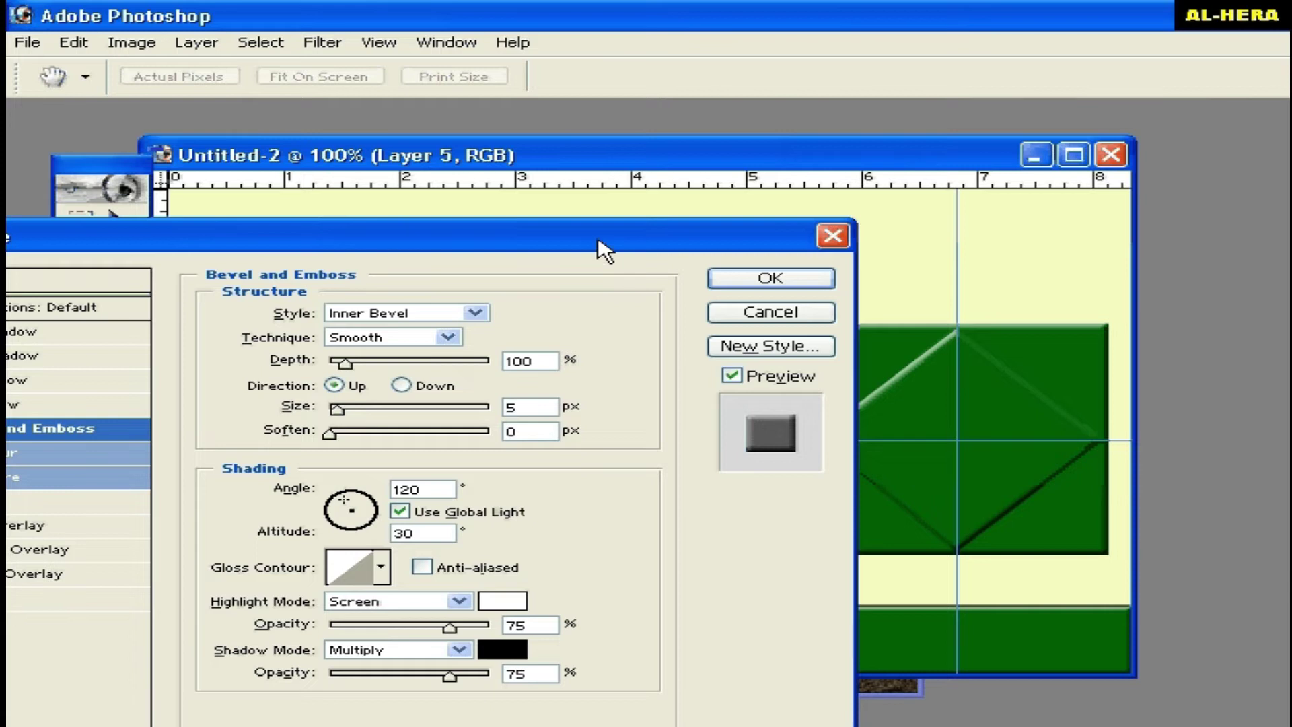
pyautogui.moveTo(597, 249); pyautogui.dragTo(545, 257)
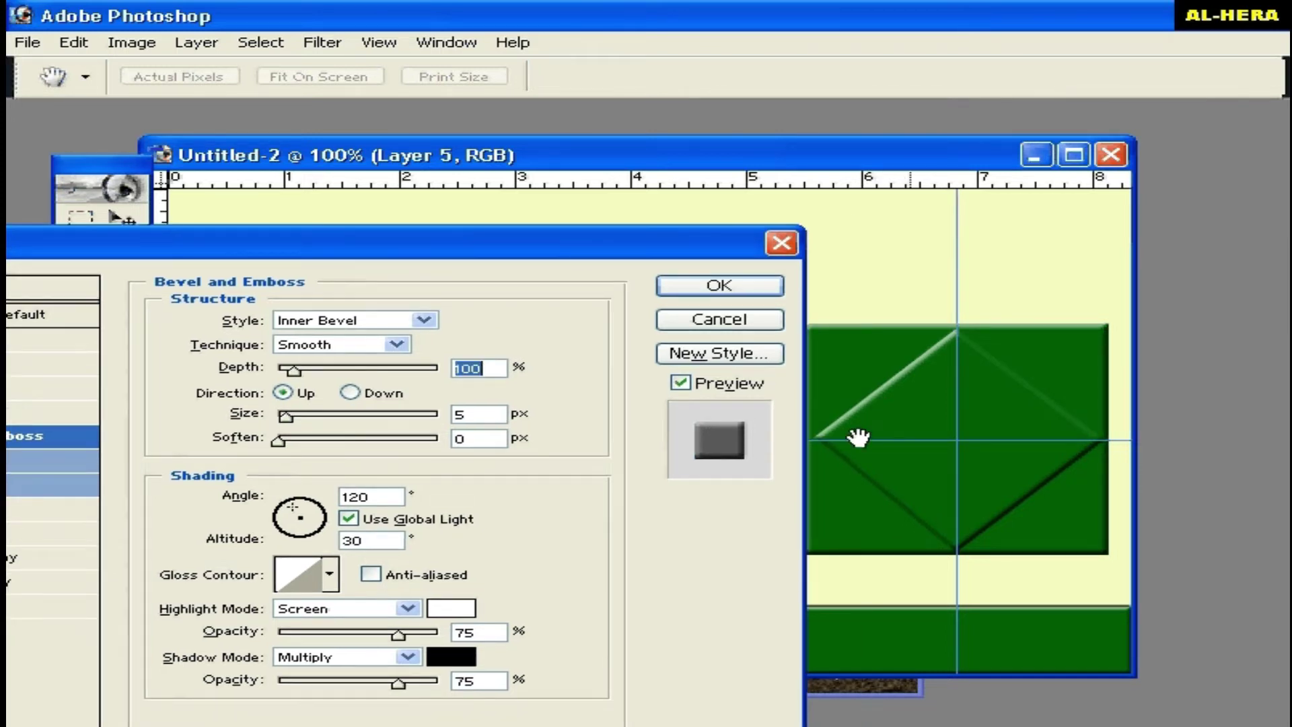
pyautogui.click(362, 328)
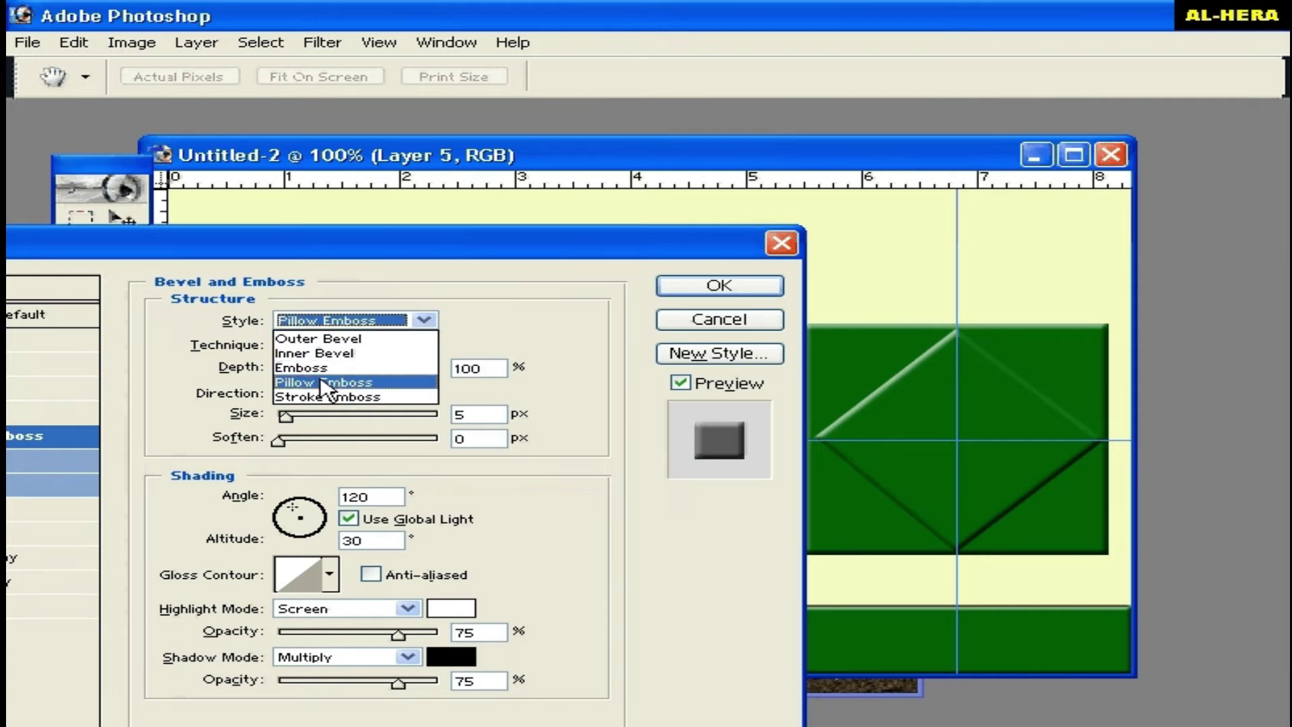
pyautogui.click(321, 382)
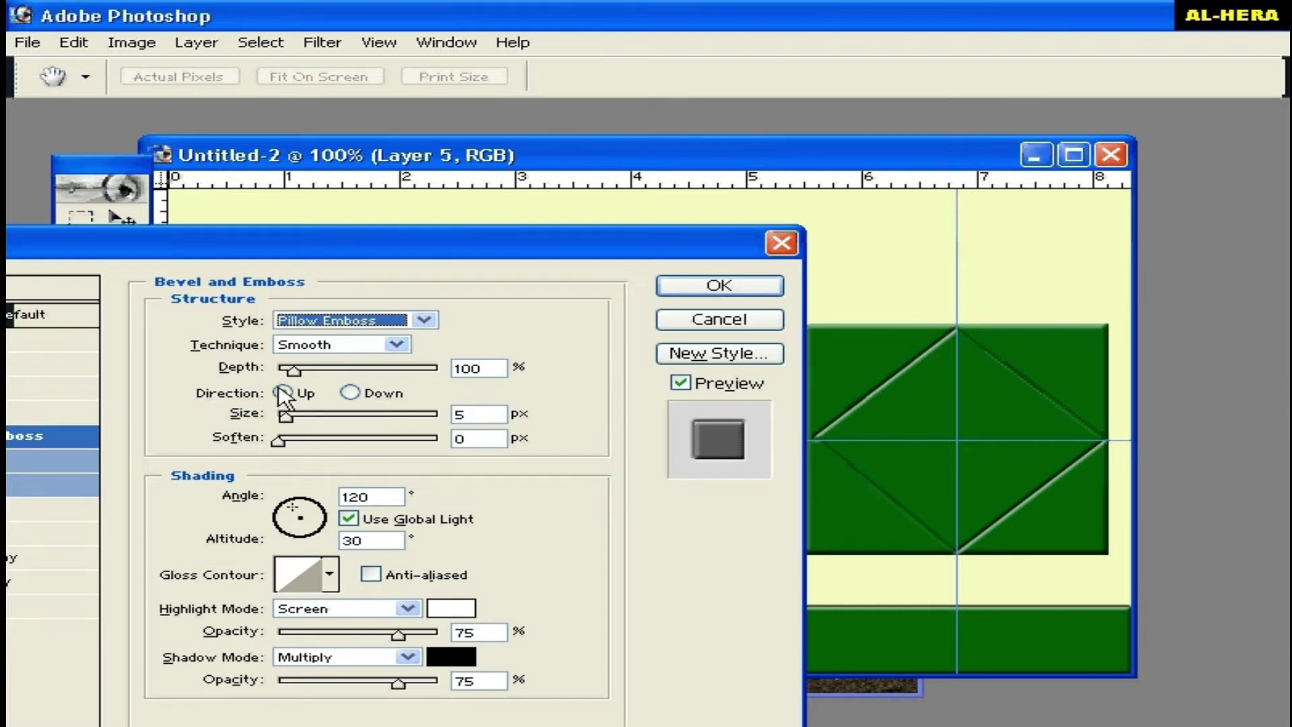
pyautogui.moveTo(293, 369); pyautogui.dragTo(304, 370)
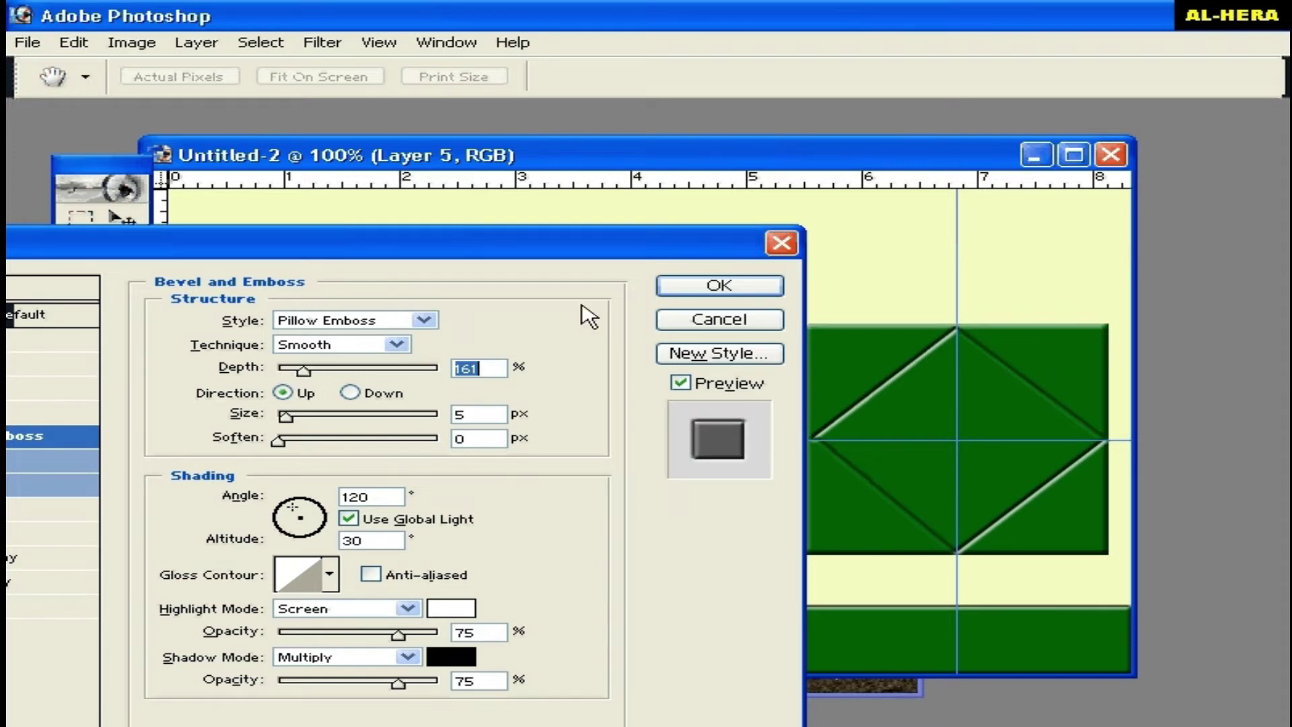
pyautogui.click(741, 297)
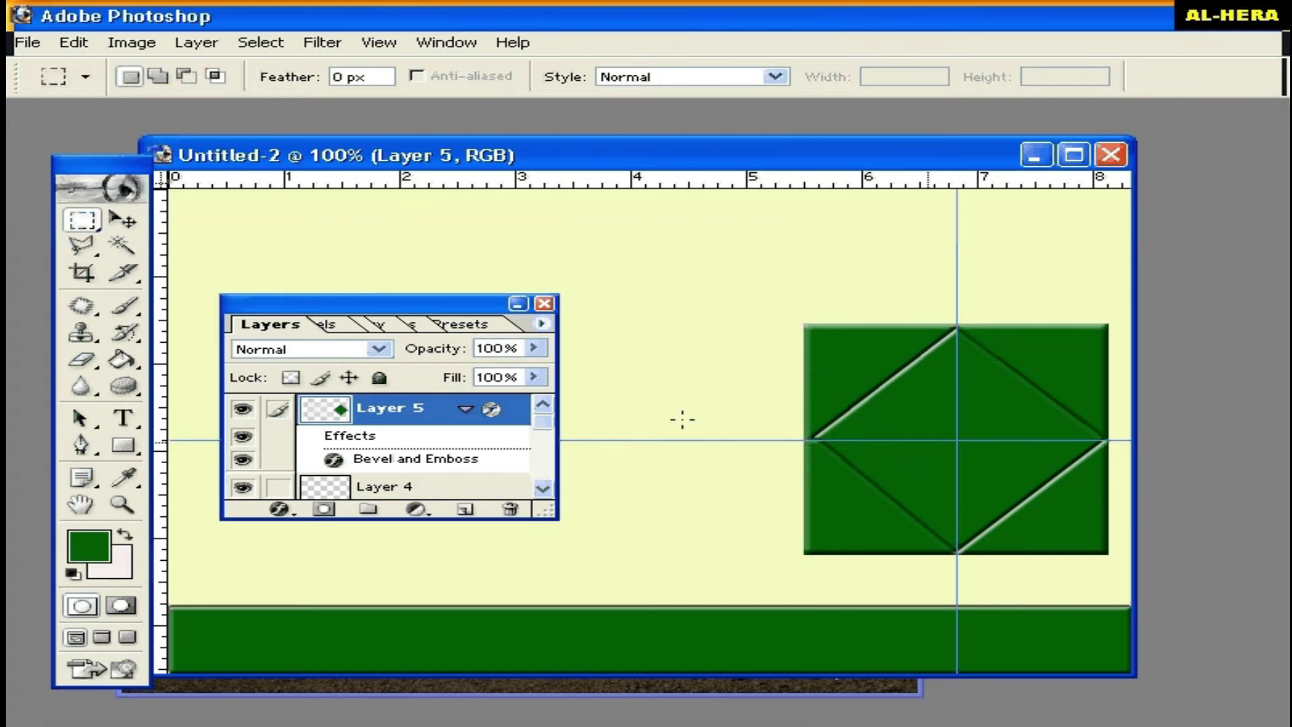
# Type a green letter N in Arial Black at 40 pt on the canvas.
pyautogui.click(132, 420)
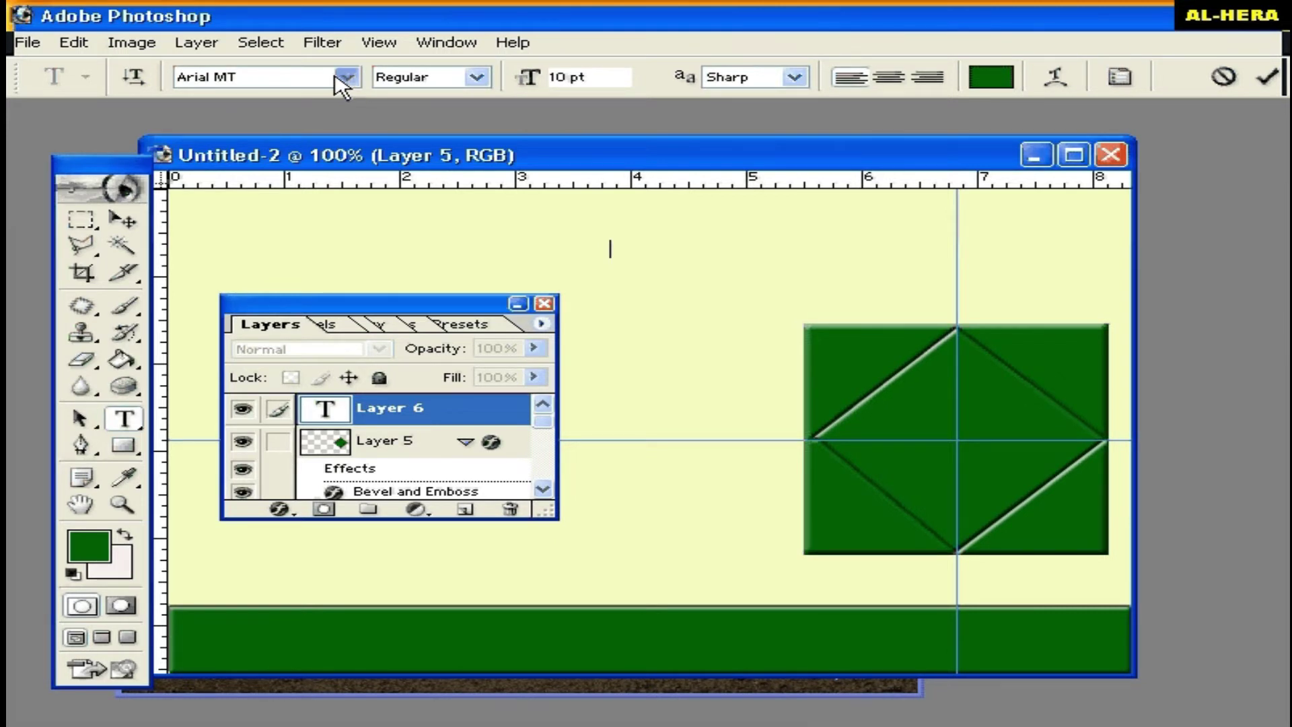
pyautogui.scroll(1, 344, 78)
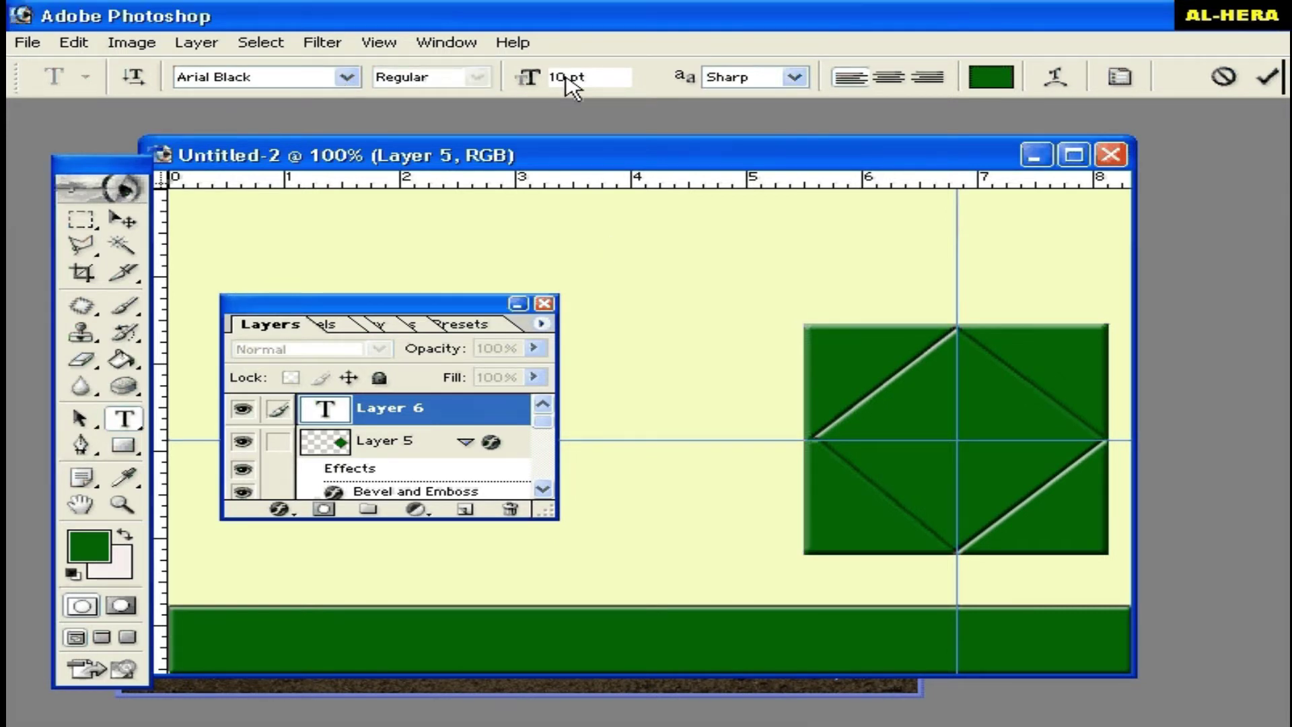
pyautogui.press('BackSpace')
pyautogui.press('BackSpace')
pyautogui.write('40')
pyautogui.press('Return')
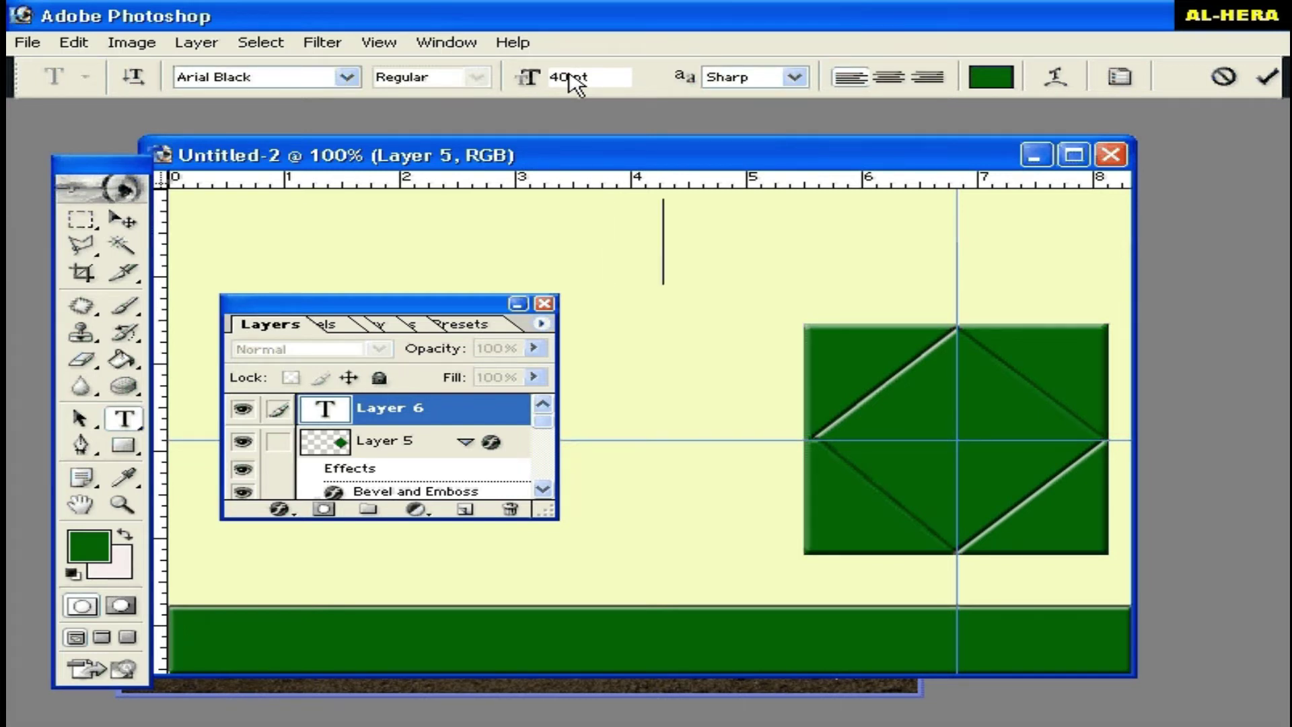
pyautogui.write('N')
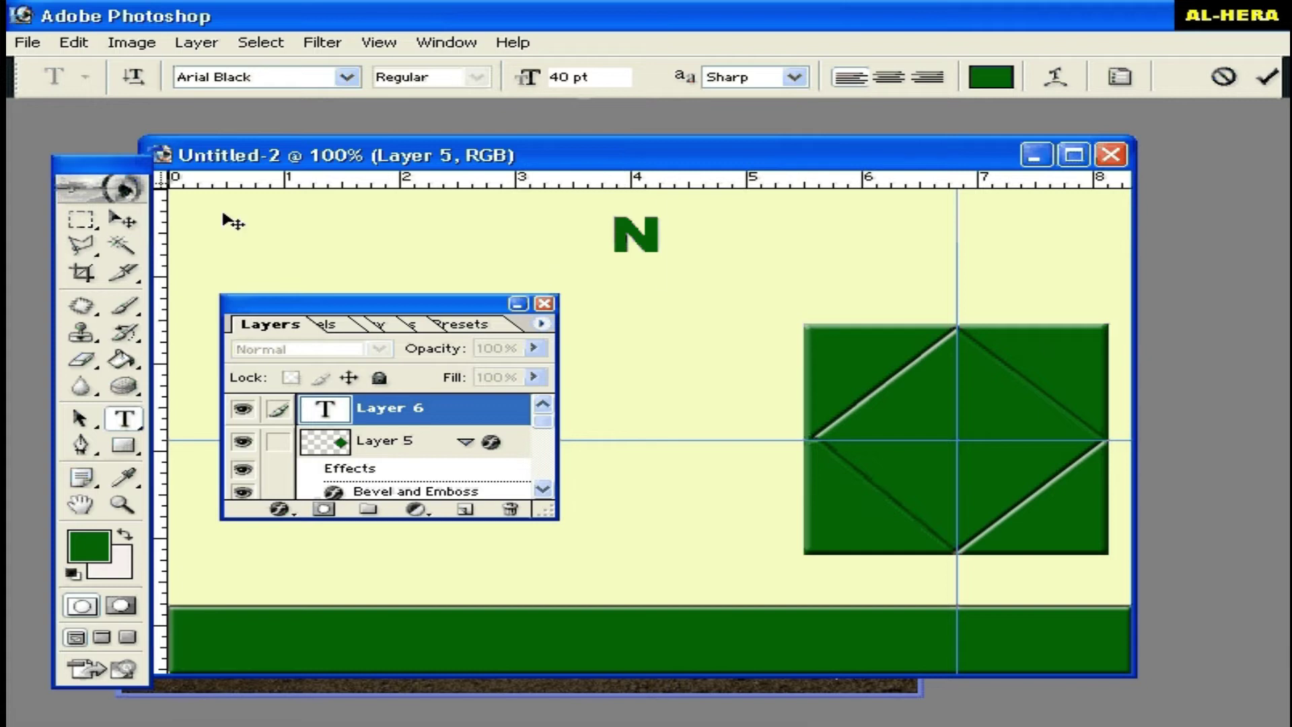
pyautogui.click(123, 220)
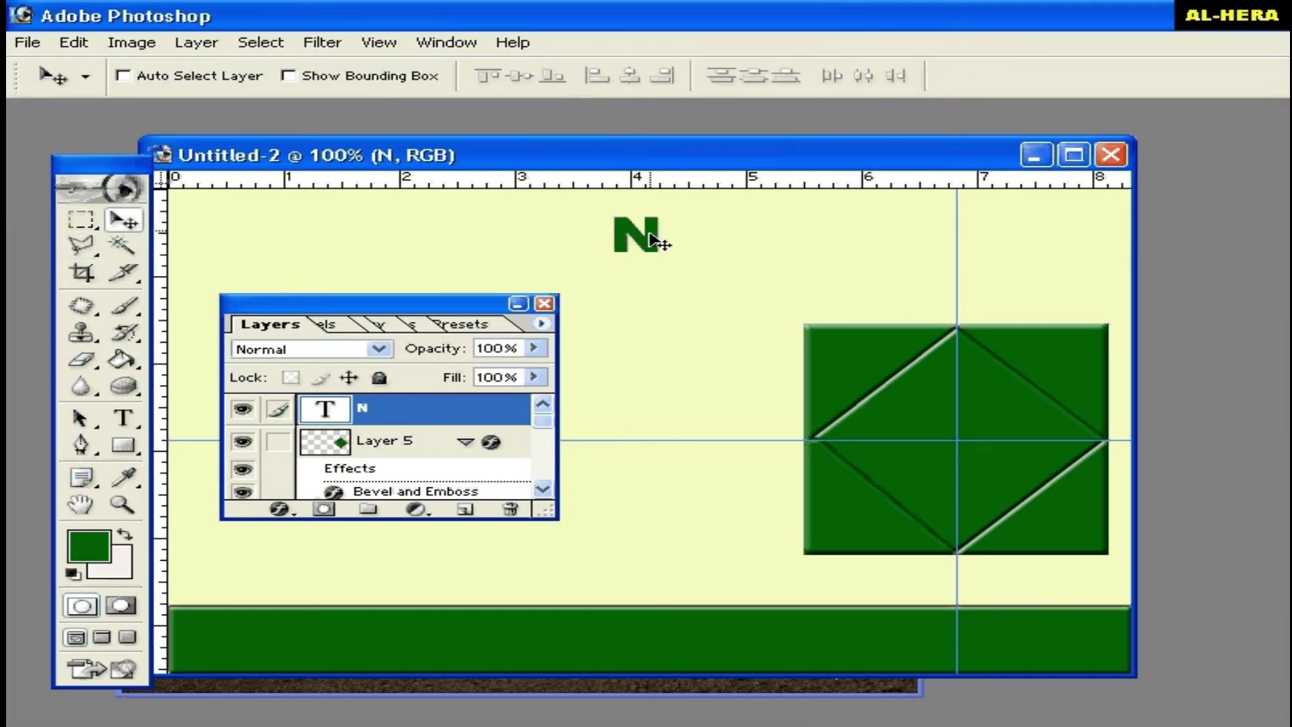
# Centre the N over the green square and give it a Pillow Emboss at about 231% depth.
pyautogui.moveTo(651, 243); pyautogui.dragTo(808, 340)
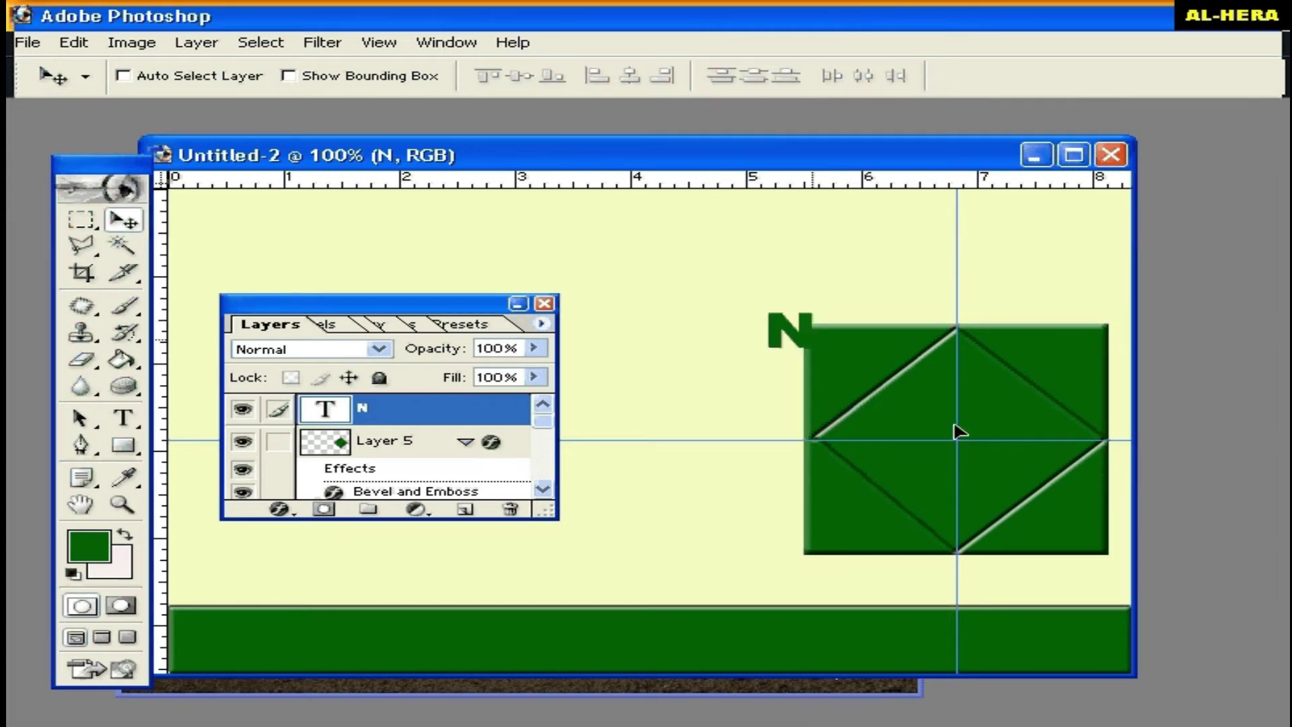
pyautogui.moveTo(979, 442); pyautogui.dragTo(992, 451)
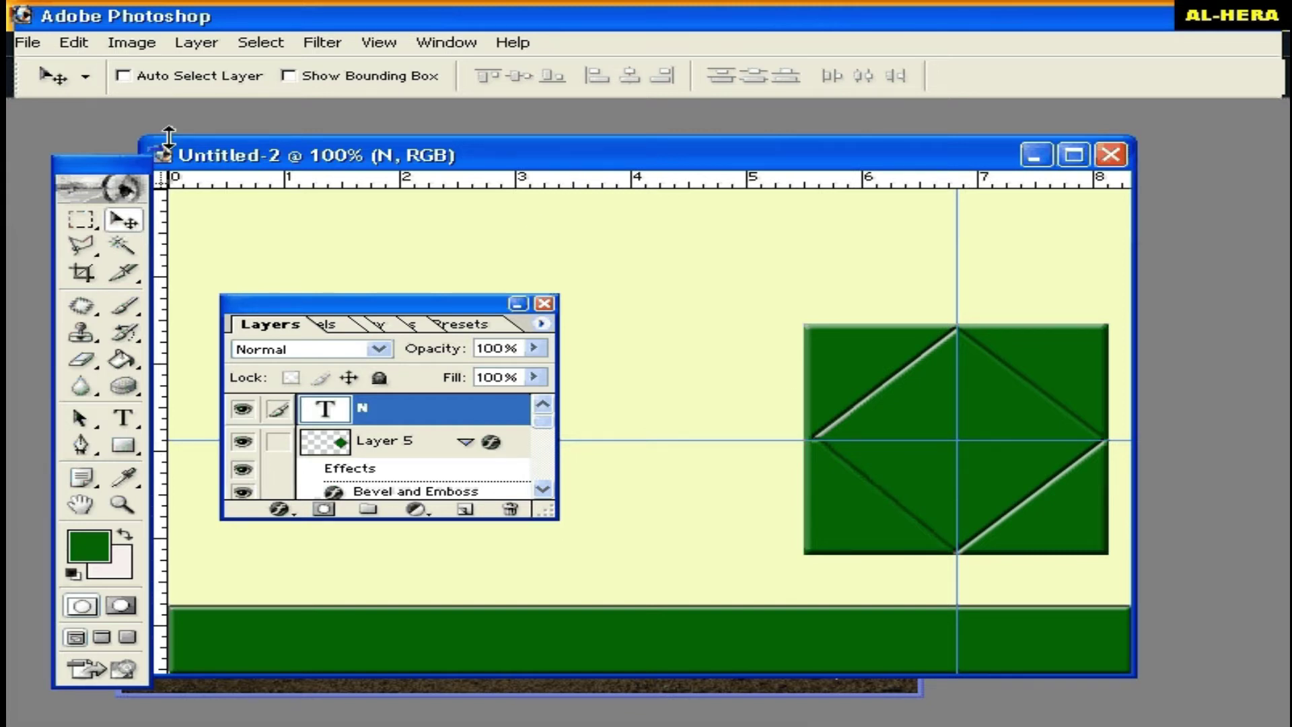
pyautogui.click(213, 45)
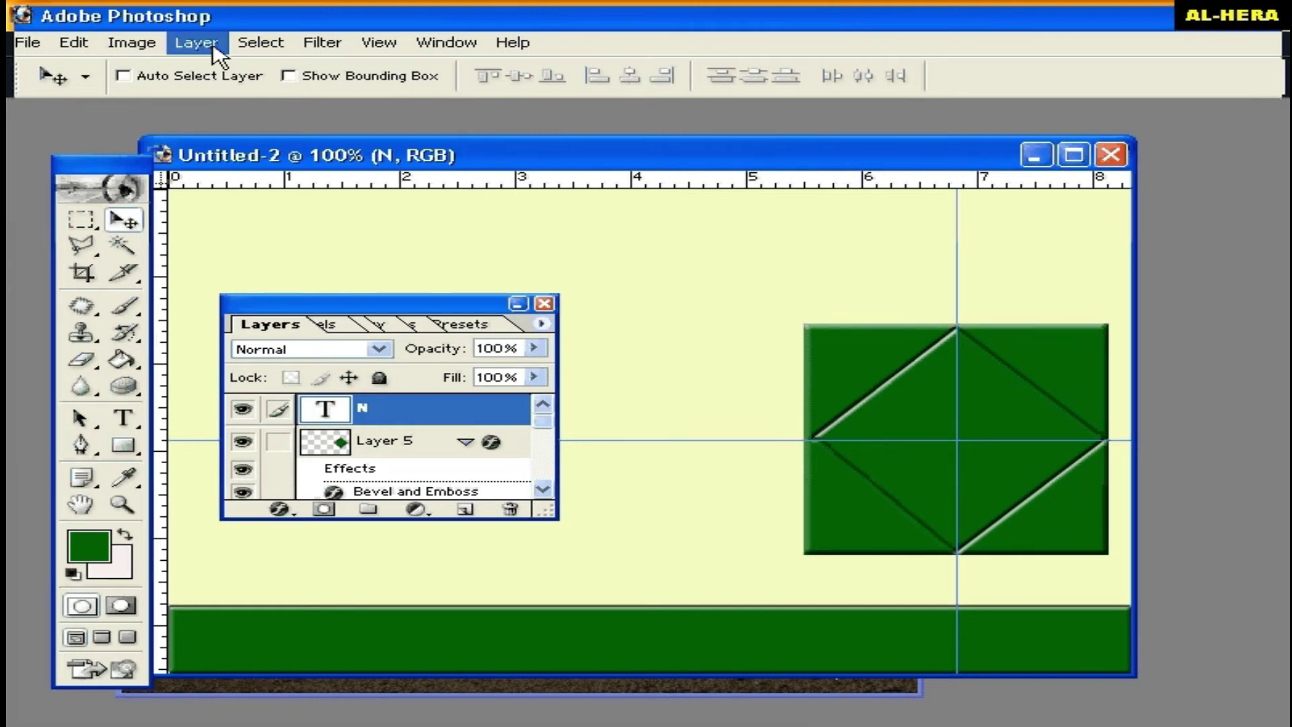
pyautogui.click(202, 45)
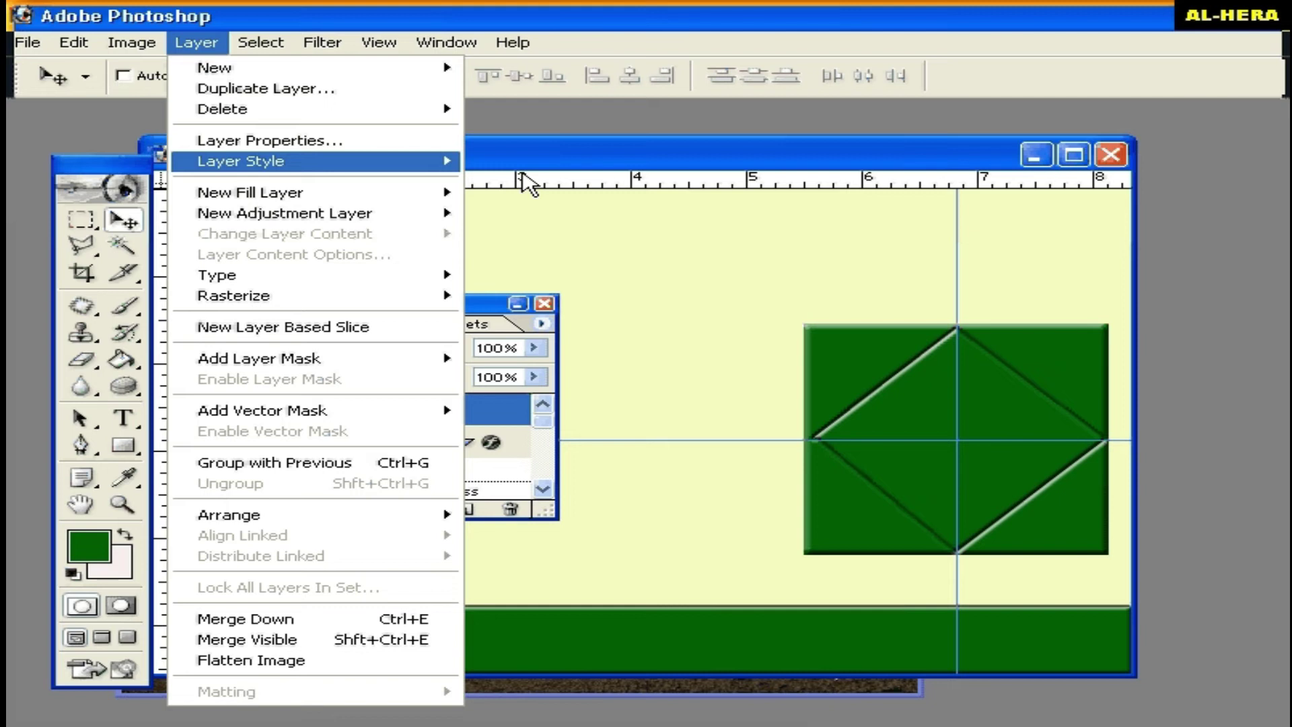
pyautogui.moveTo(241, 161)
pyautogui.click(553, 283)
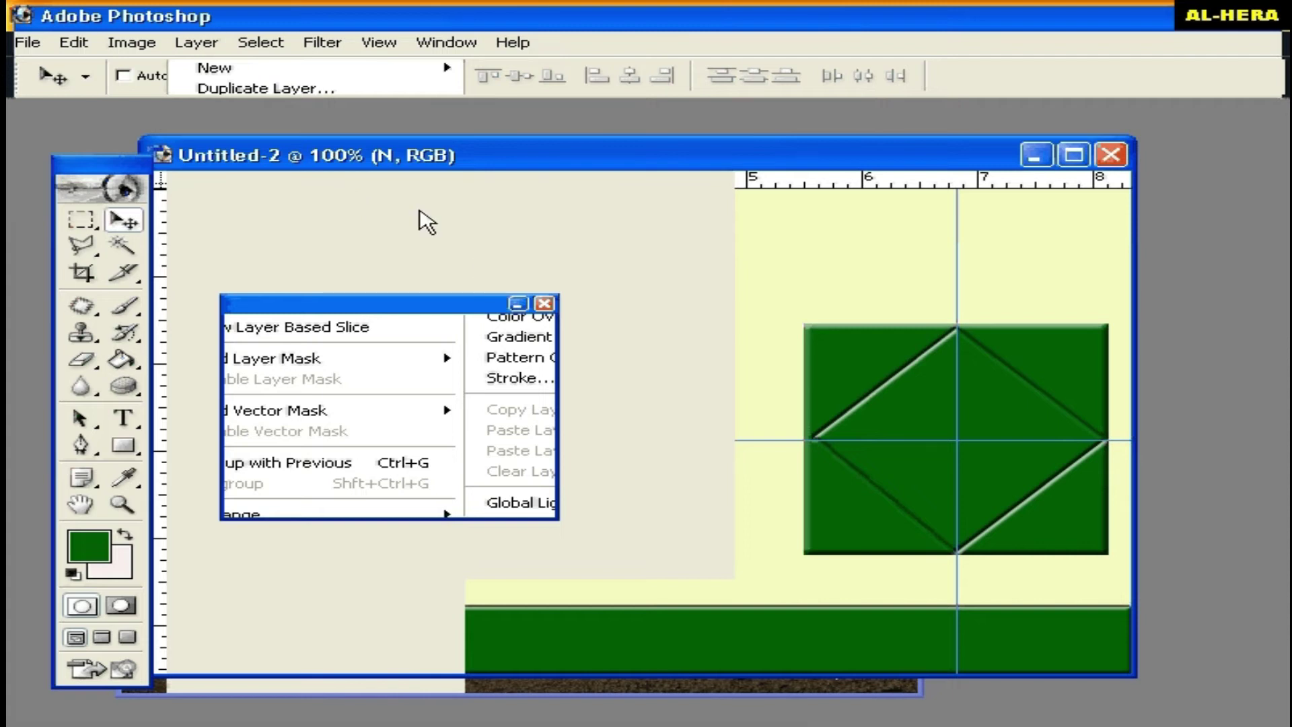
pyautogui.press('h')
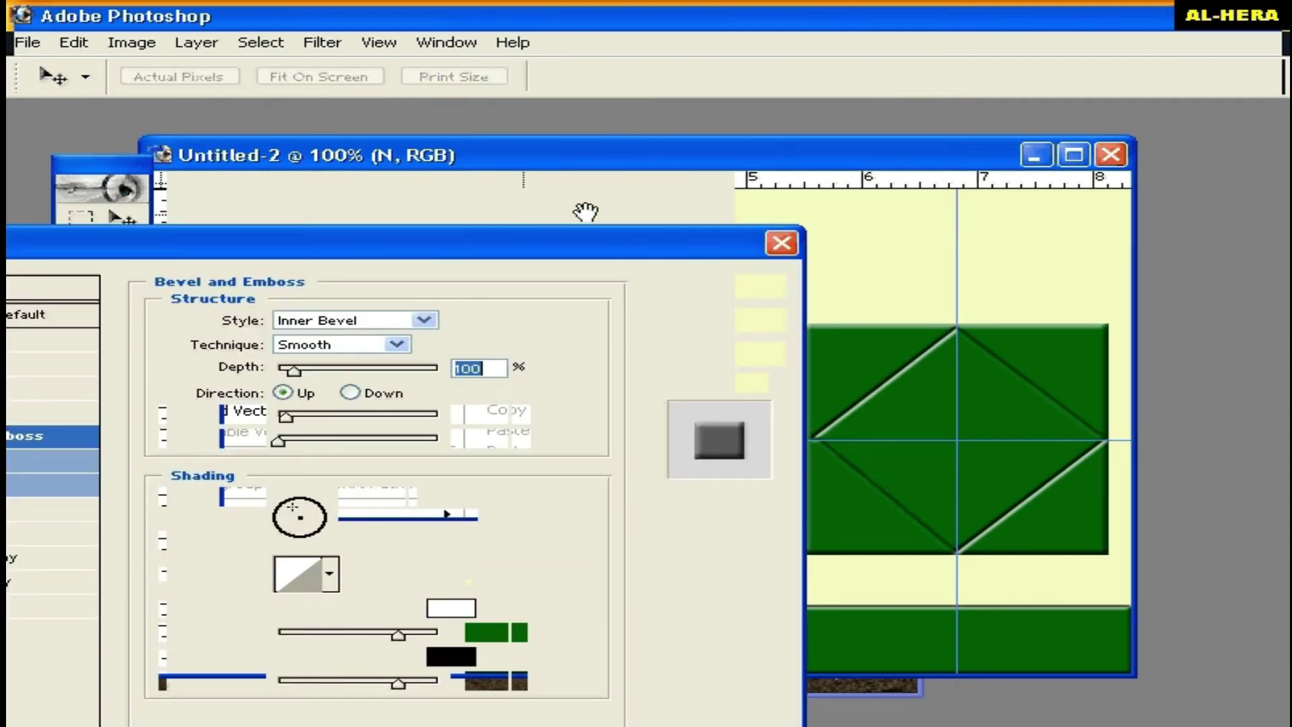
pyautogui.click(410, 318)
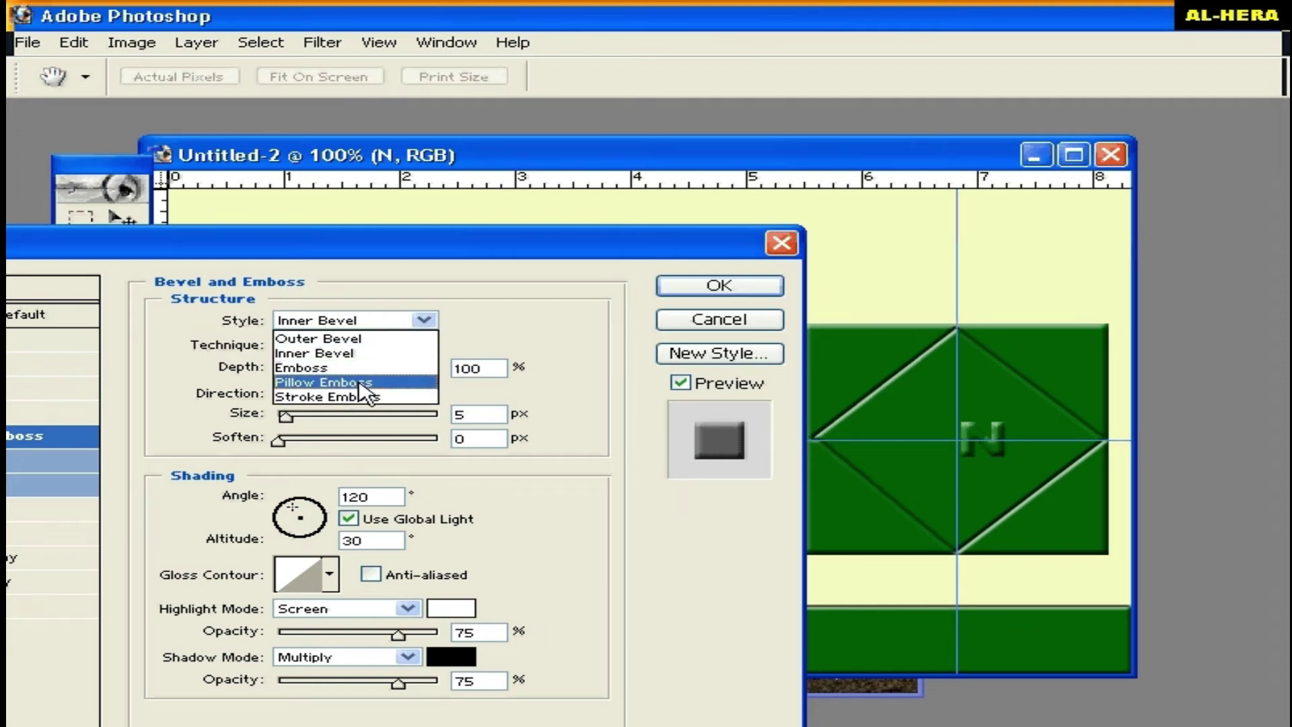
pyautogui.click(356, 381)
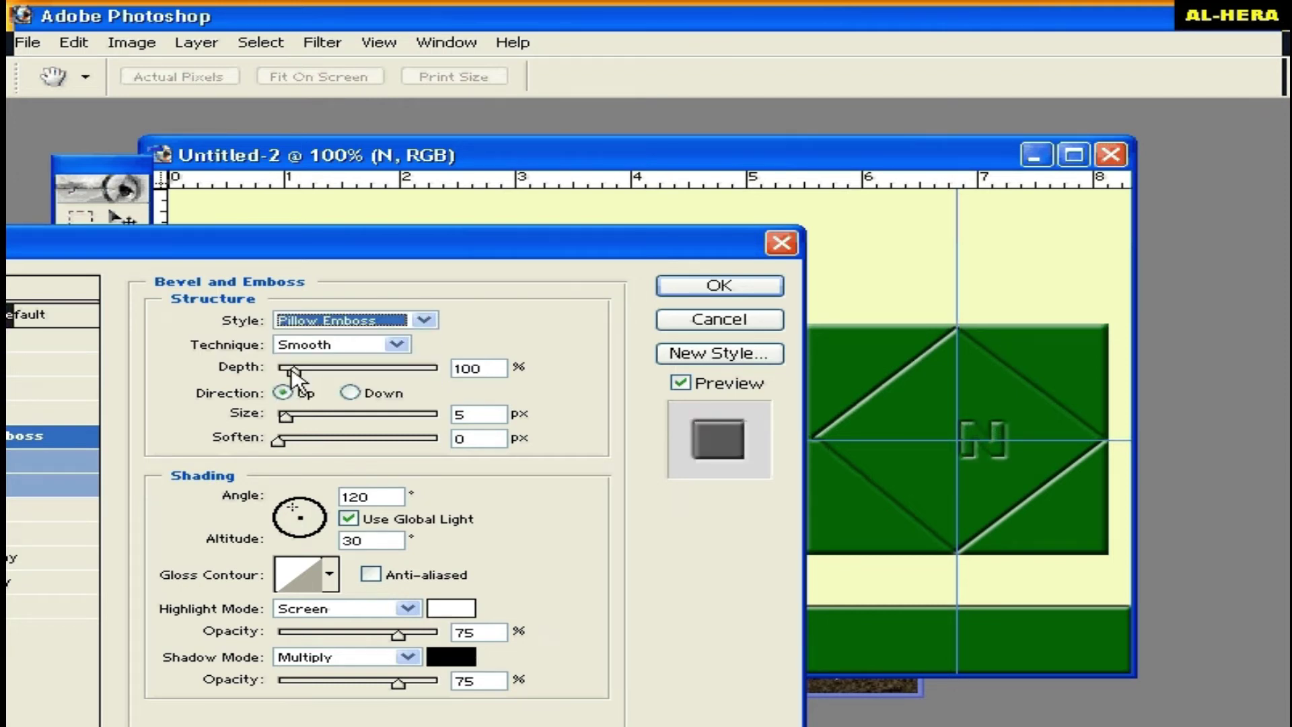
pyautogui.moveTo(294, 370); pyautogui.dragTo(316, 371)
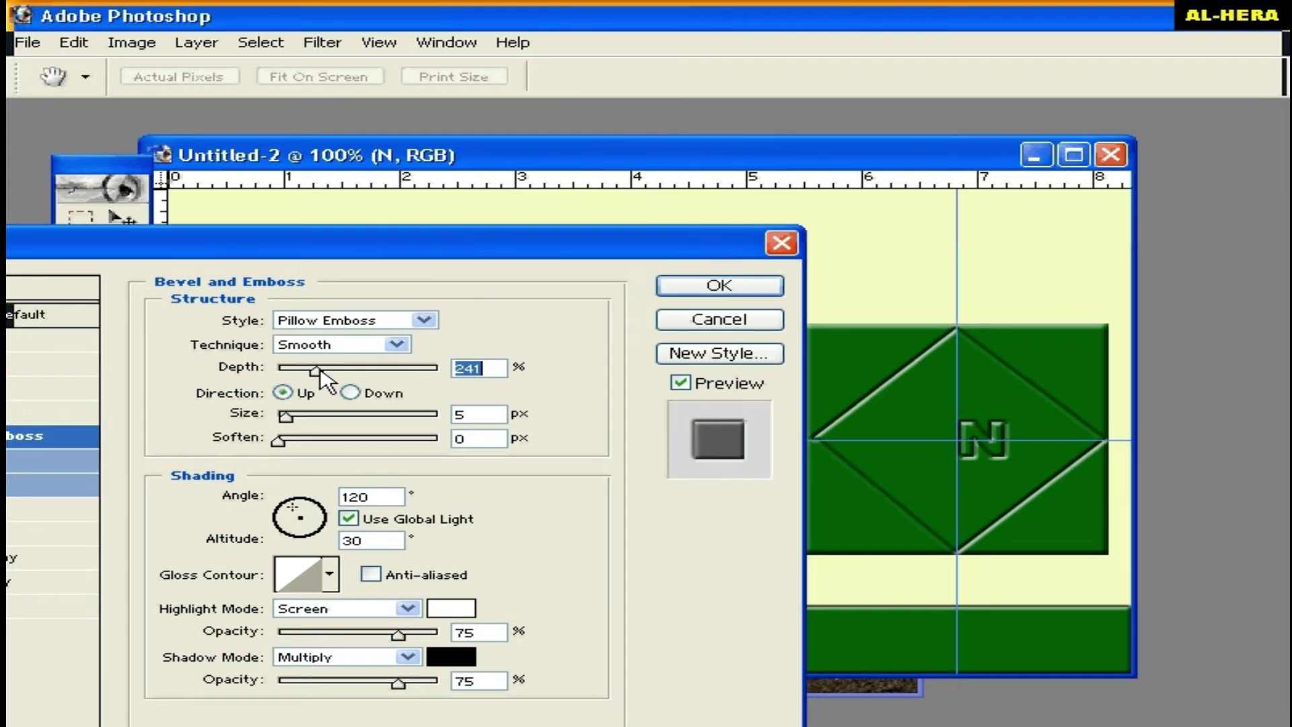
pyautogui.moveTo(317, 369); pyautogui.dragTo(315, 369)
pyautogui.click(696, 286)
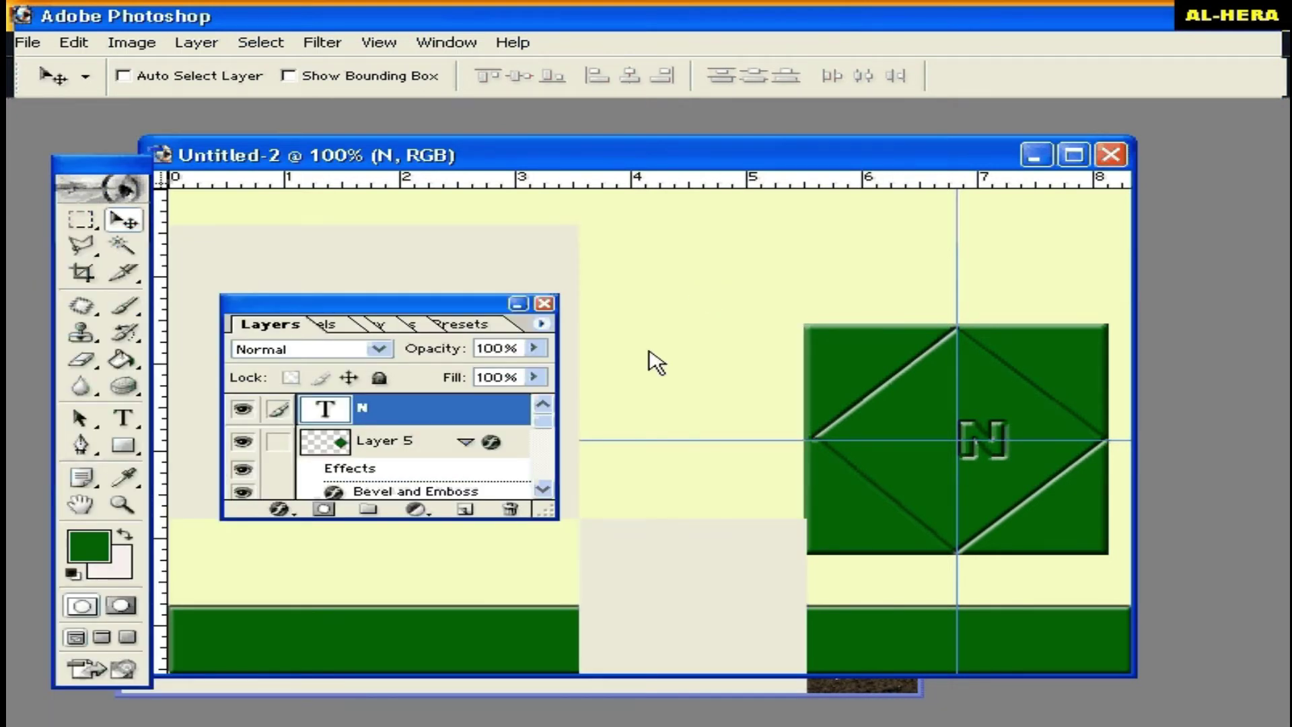
# Scale the embossed N up with Free Transform so it fills the diamond's centre.
pyautogui.hotkey('ctrl', 't')
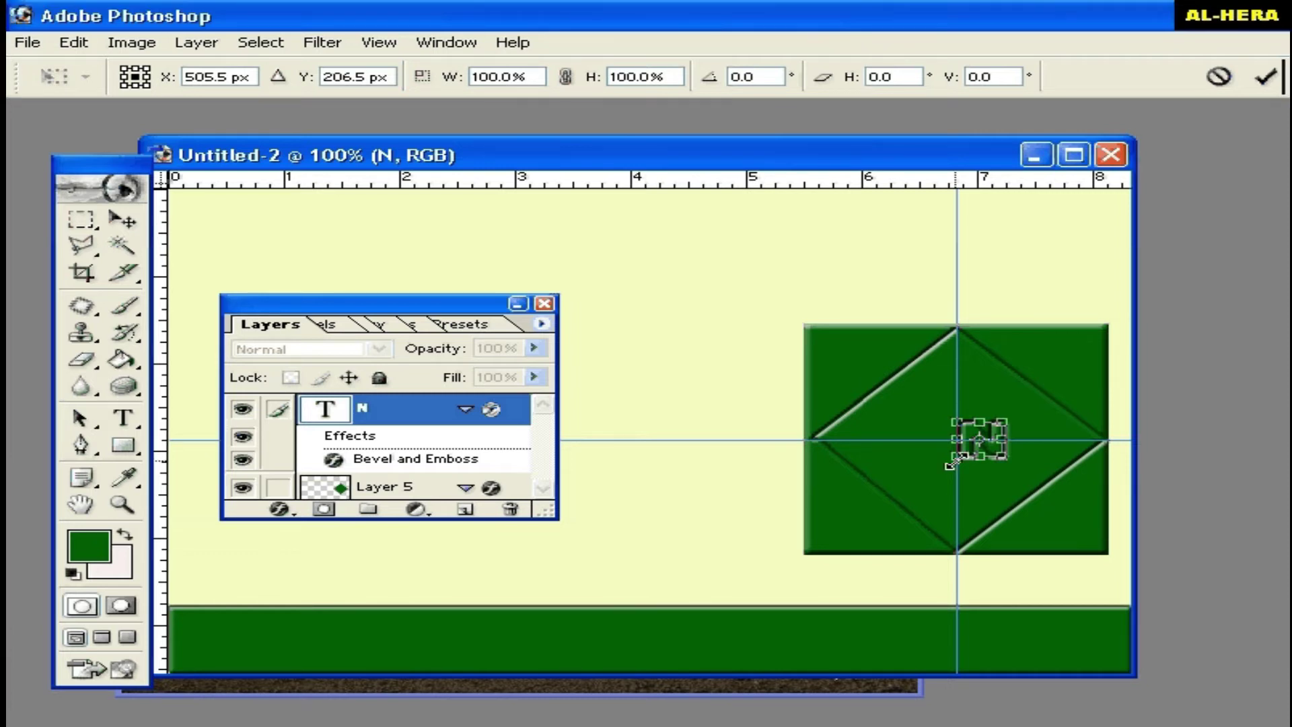
pyautogui.moveTo(953, 461); pyautogui.dragTo(921, 486)
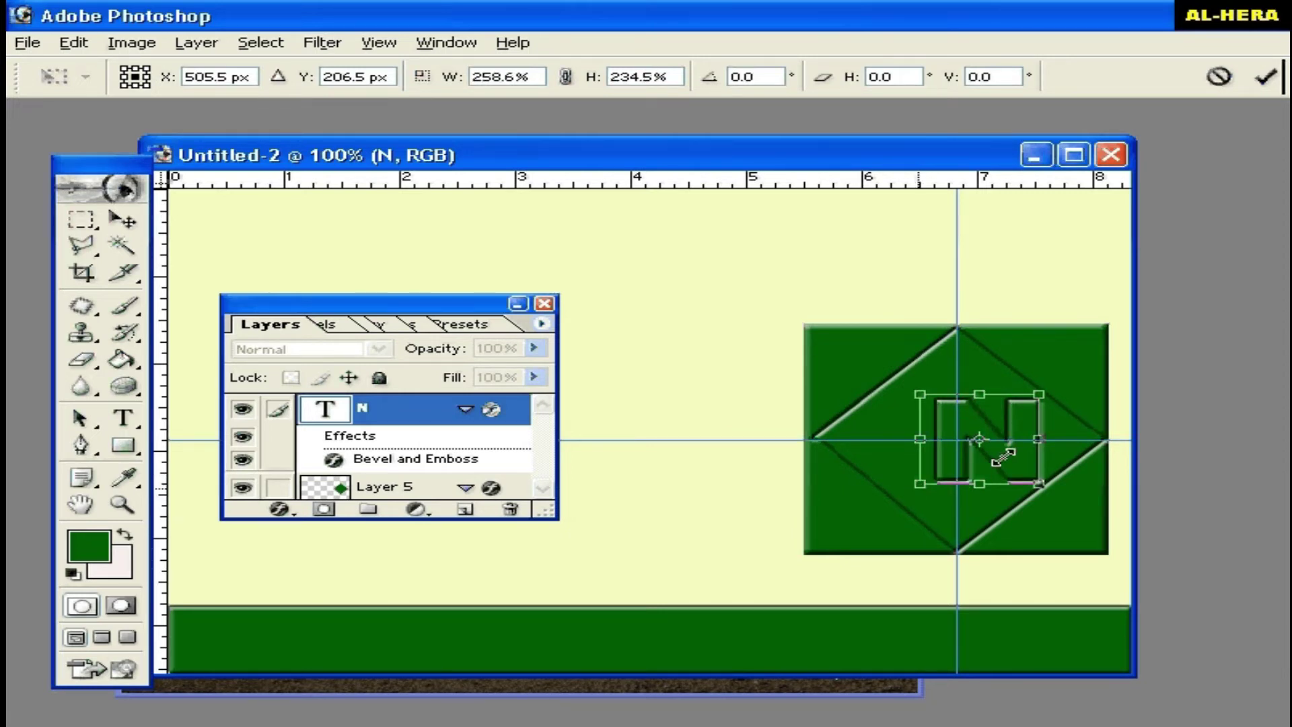
pyautogui.moveTo(1003, 457); pyautogui.dragTo(1000, 420)
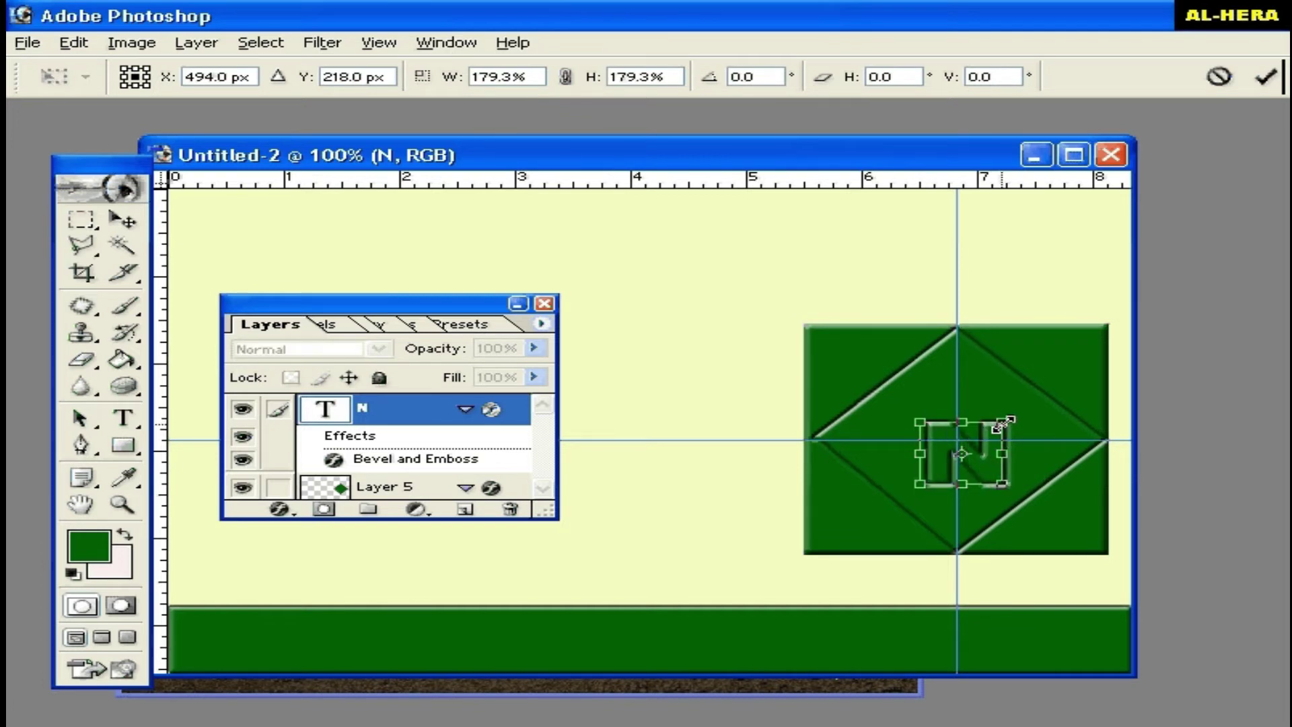
pyautogui.moveTo(1003, 423); pyautogui.dragTo(1023, 406)
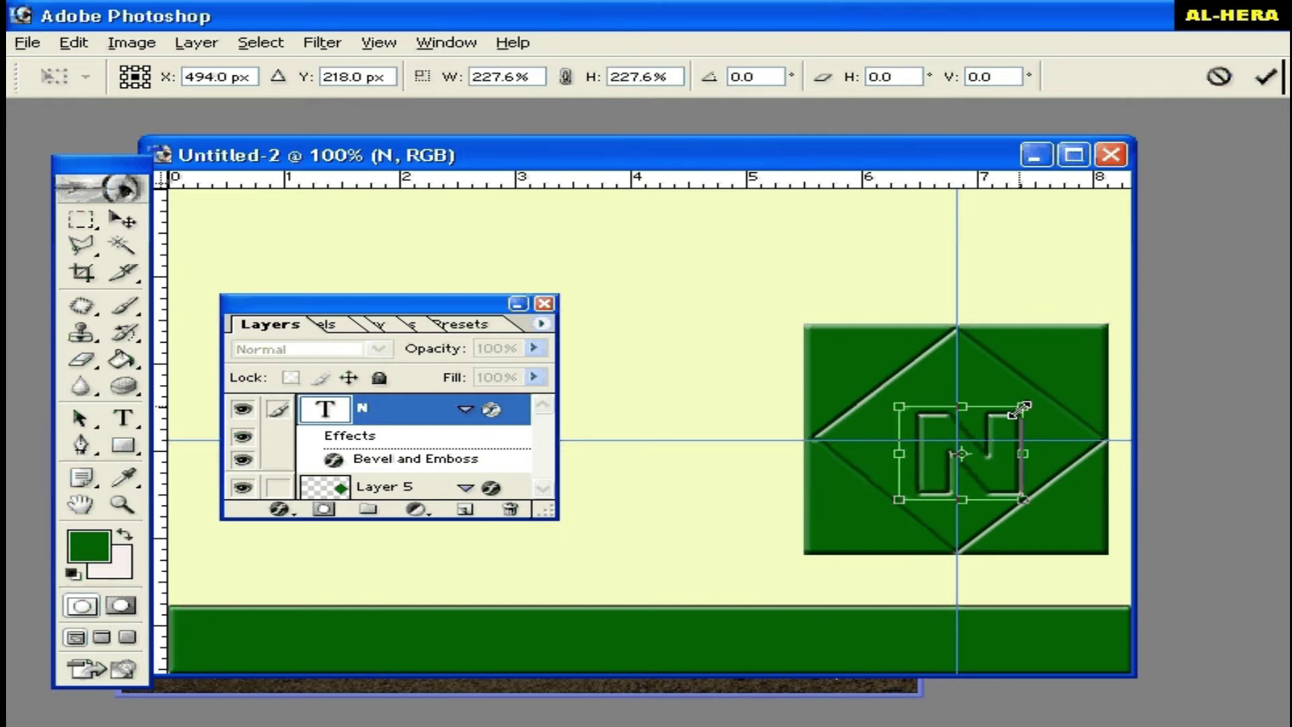
pyautogui.moveTo(1000, 452)
pyautogui.mouseDown()
pyautogui.moveTo(932, 404)
pyautogui.moveTo(941, 396)
pyautogui.mouseUp()
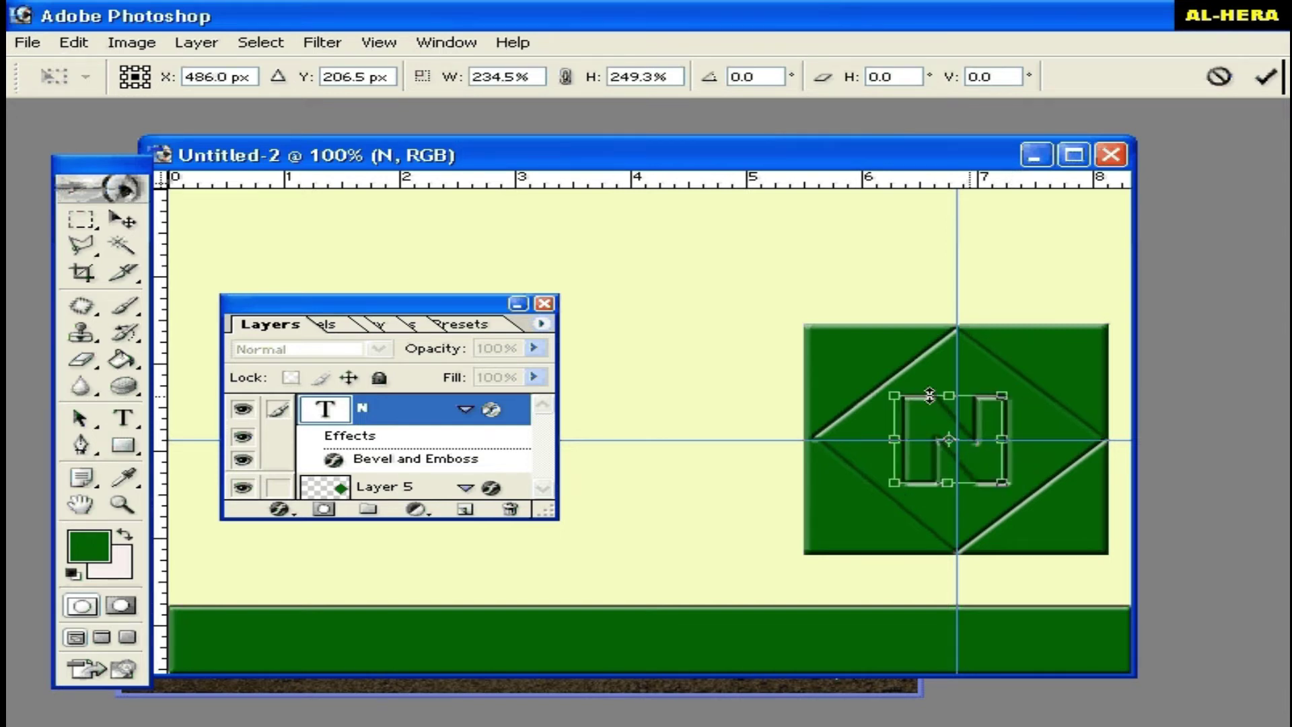
pyautogui.press('Return')
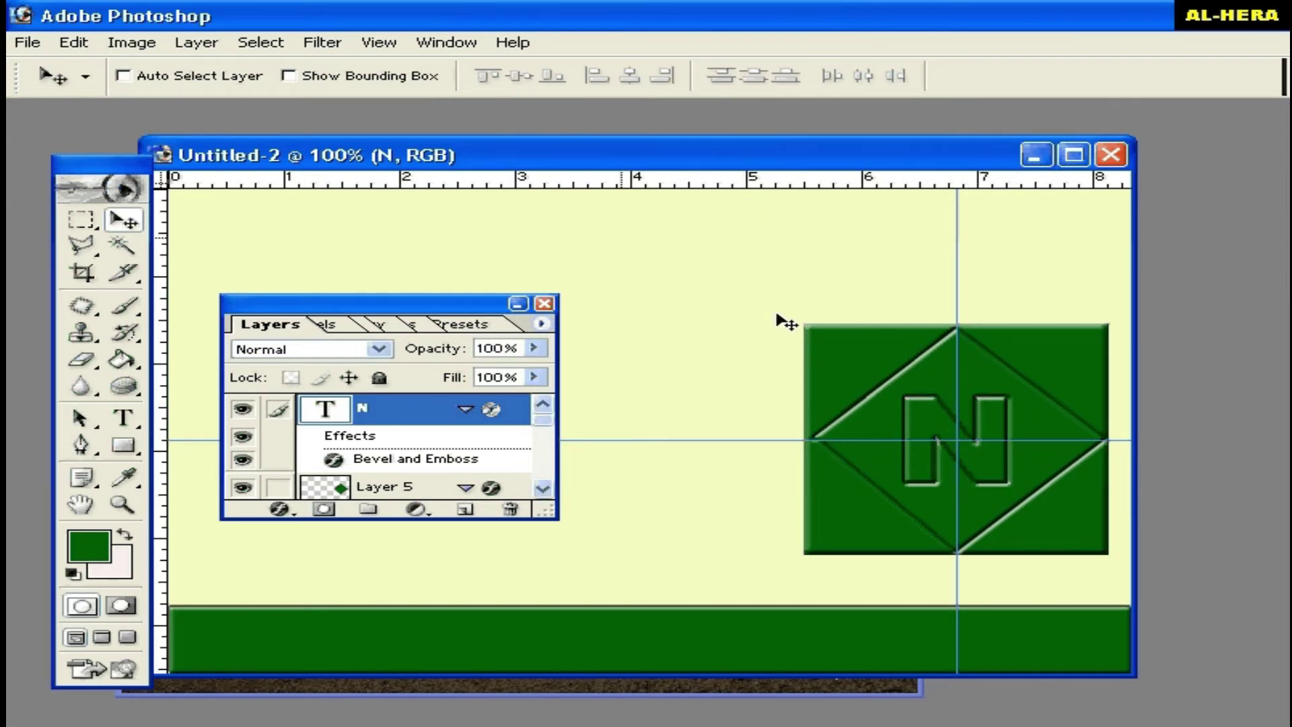
# Clear all guides, check the p-5.psd banner full-size, then return to Untitled-2.
pyautogui.click(378, 43)
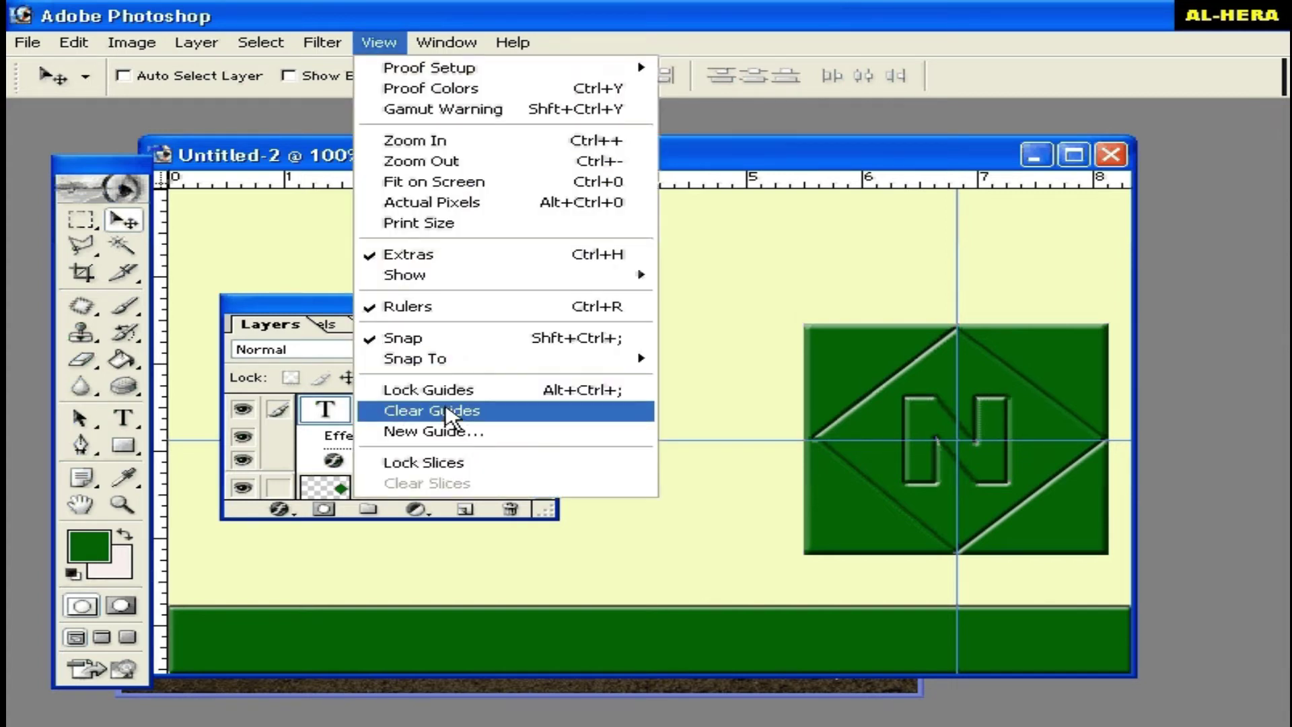
pyautogui.click(444, 411)
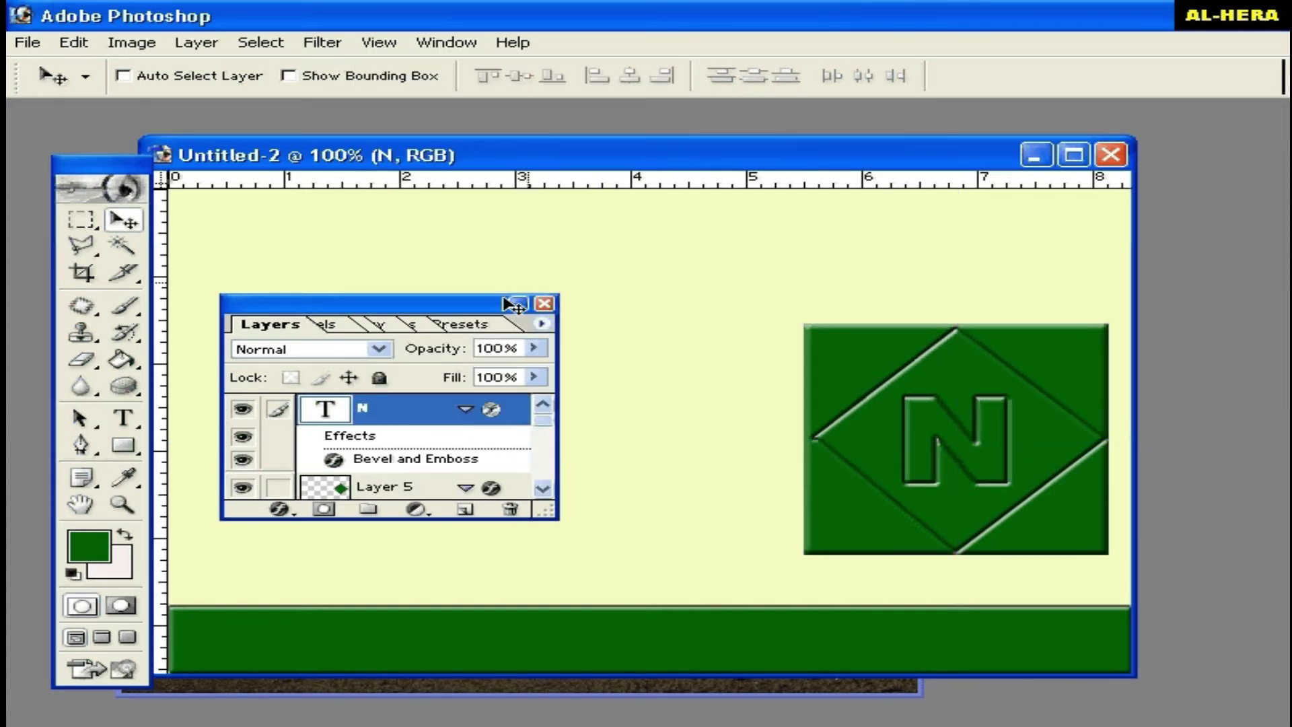
pyautogui.moveTo(787, 164); pyautogui.dragTo(755, 259)
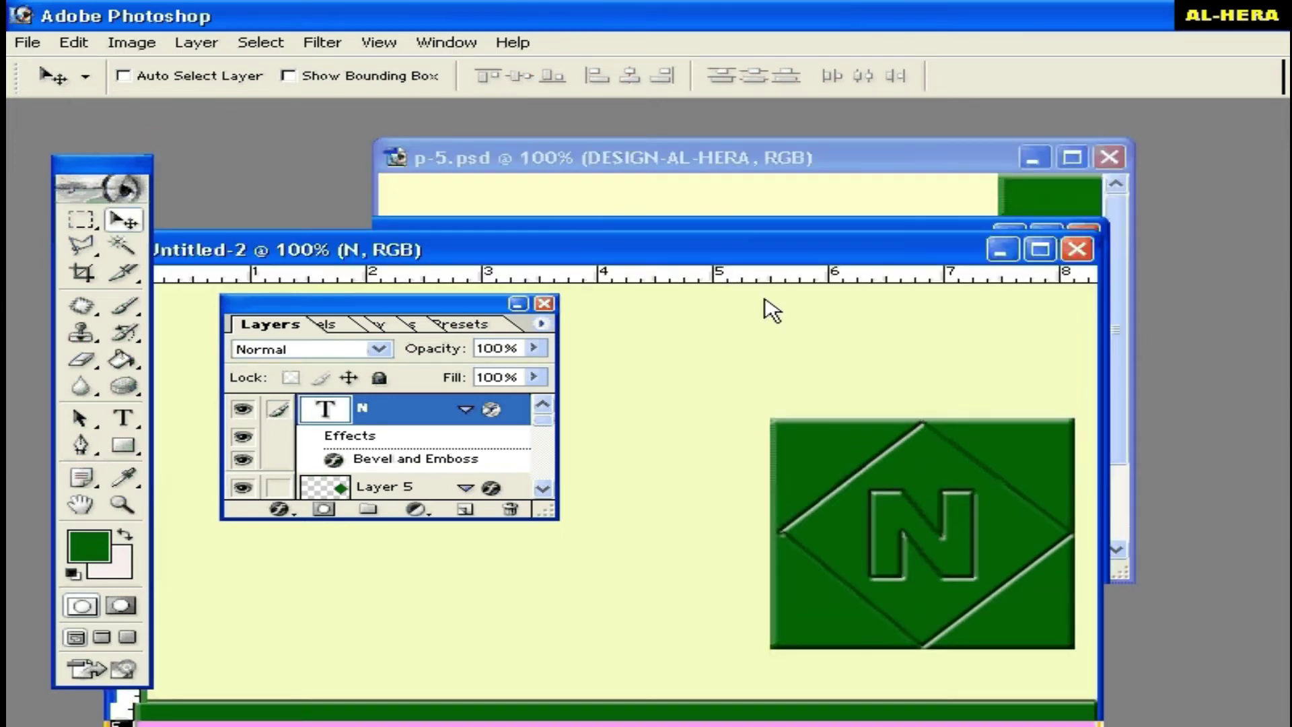
pyautogui.doubleClick(820, 165)
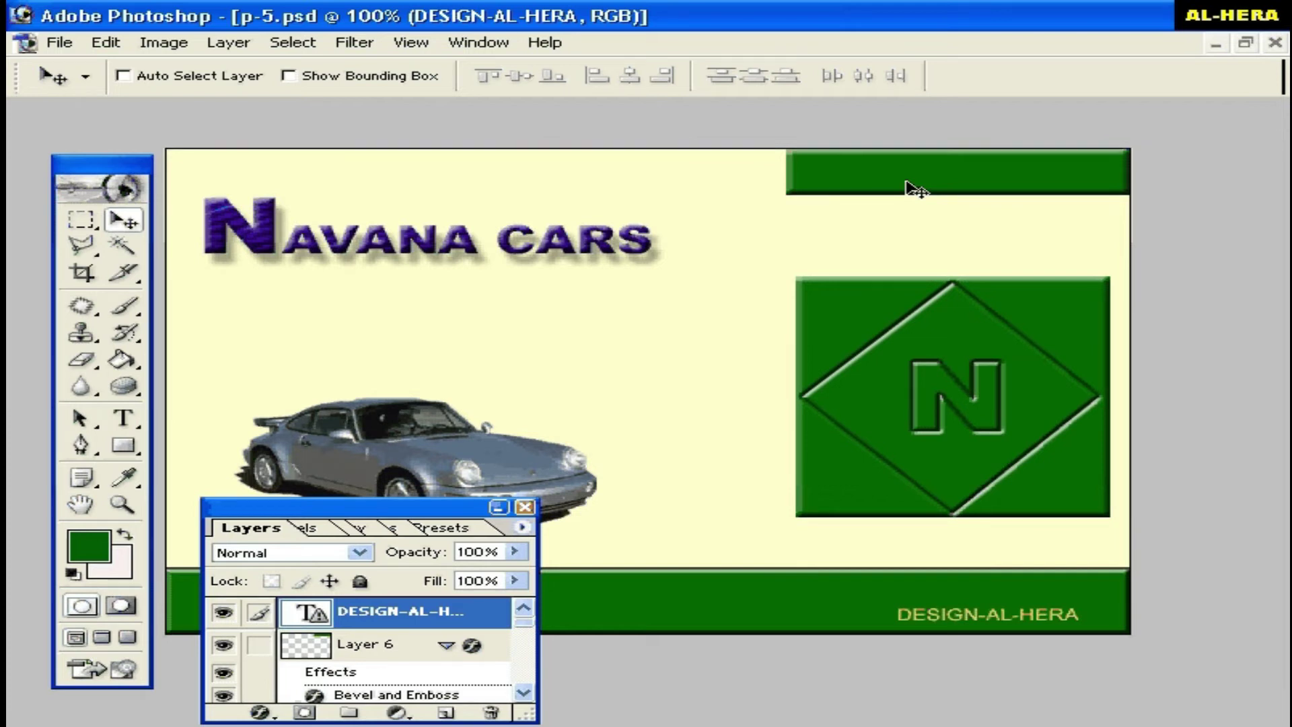
pyautogui.click(1243, 47)
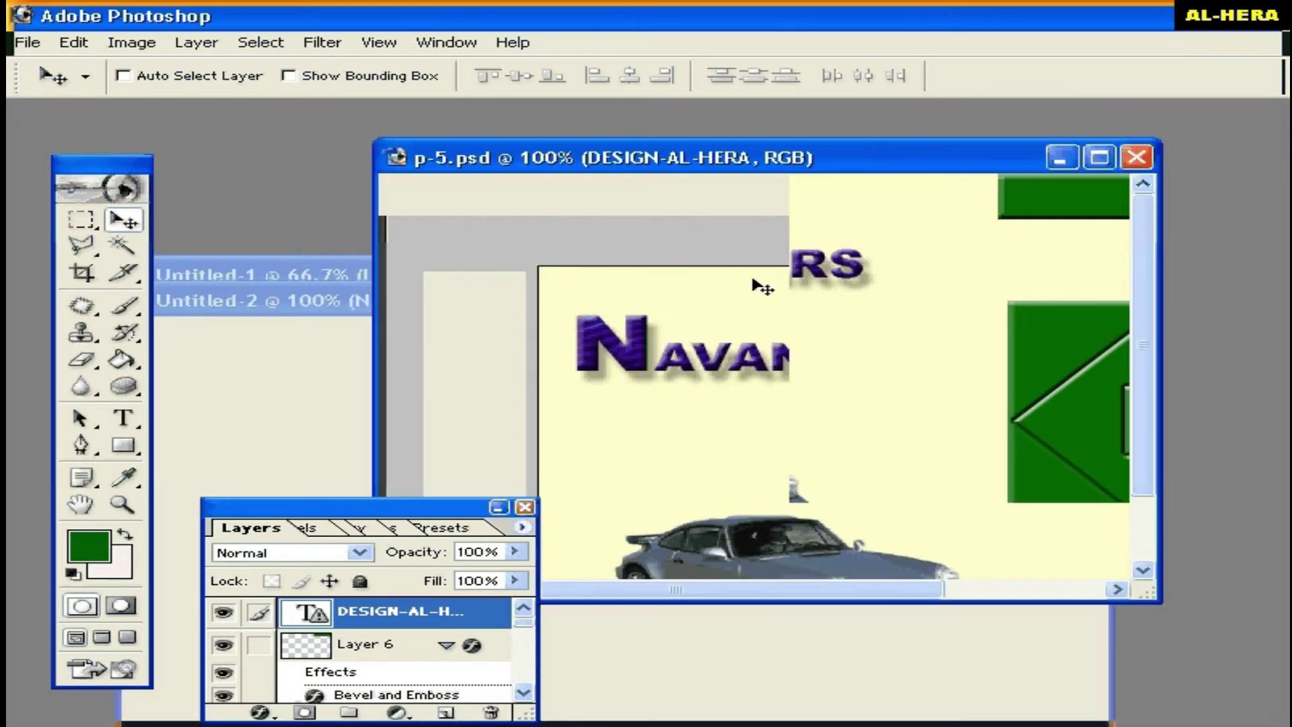
pyautogui.click(345, 306)
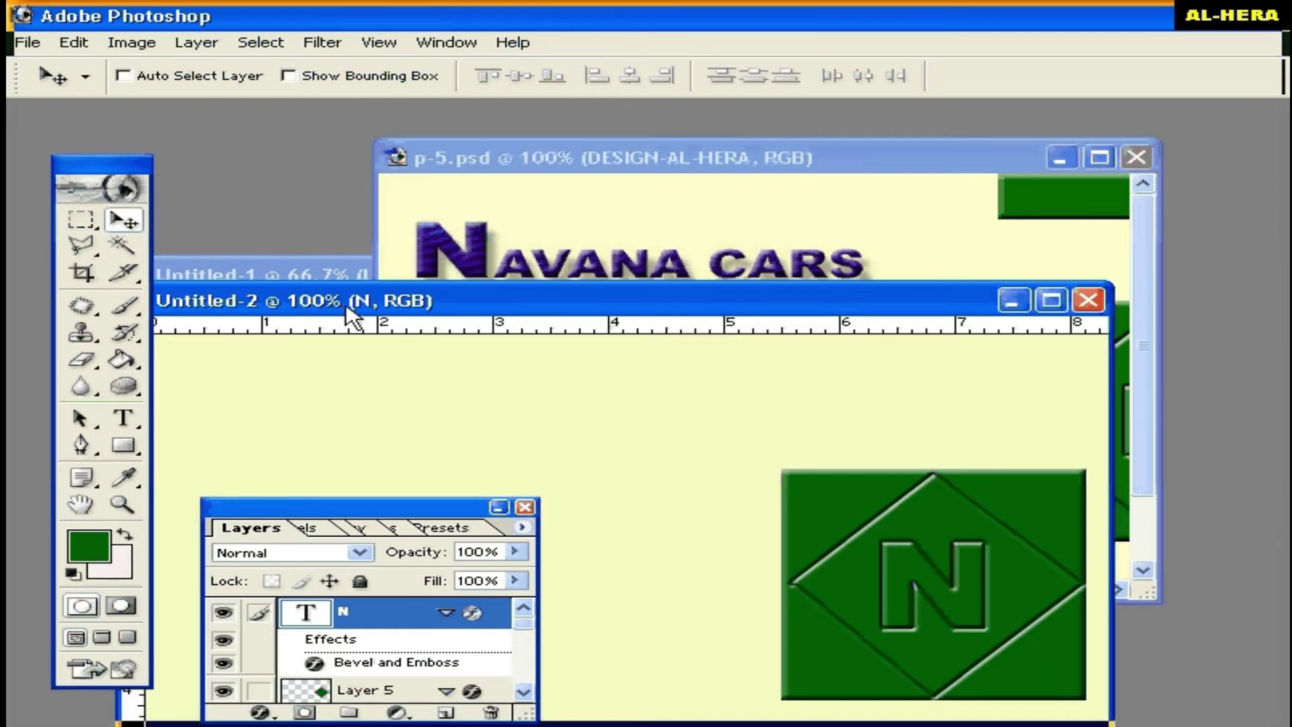
pyautogui.moveTo(387, 300)
pyautogui.mouseDown()
pyautogui.moveTo(424, 275)
pyautogui.moveTo(442, 227)
pyautogui.mouseUp()
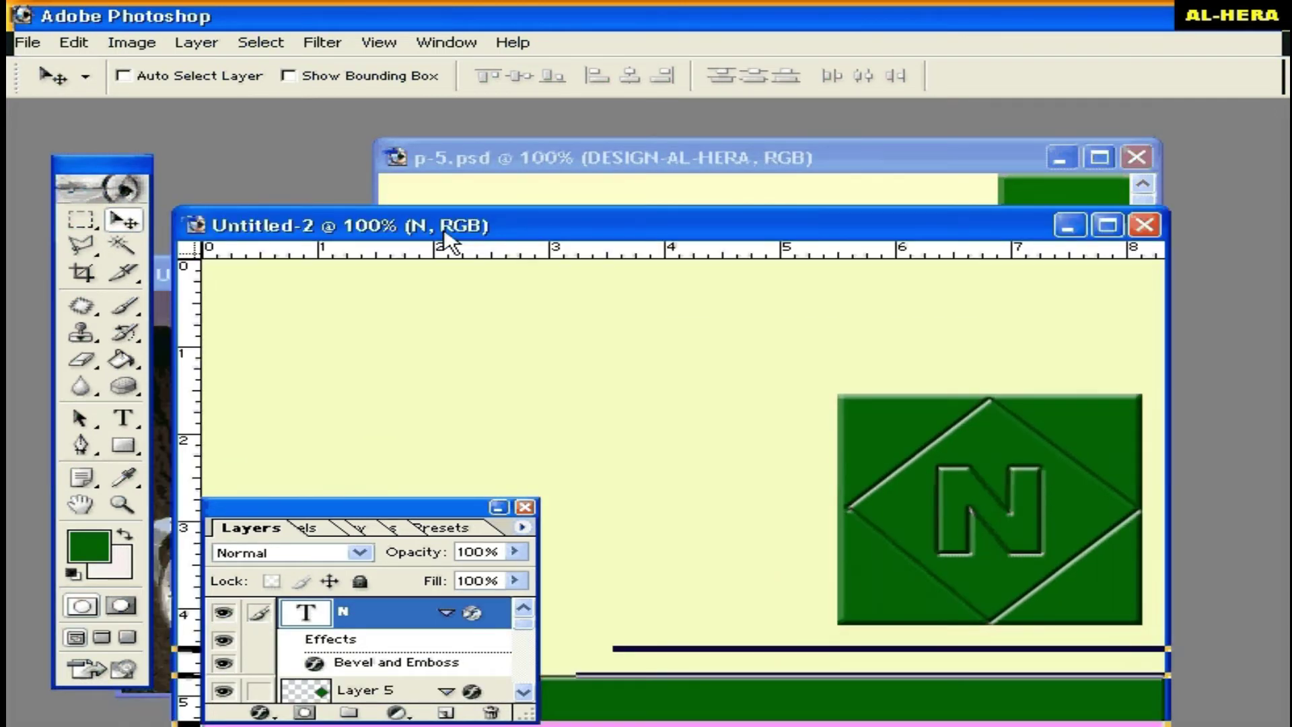
# Select a rectangular strip along the top-right of the Untitled-2 canvas.
pyautogui.click(80, 222)
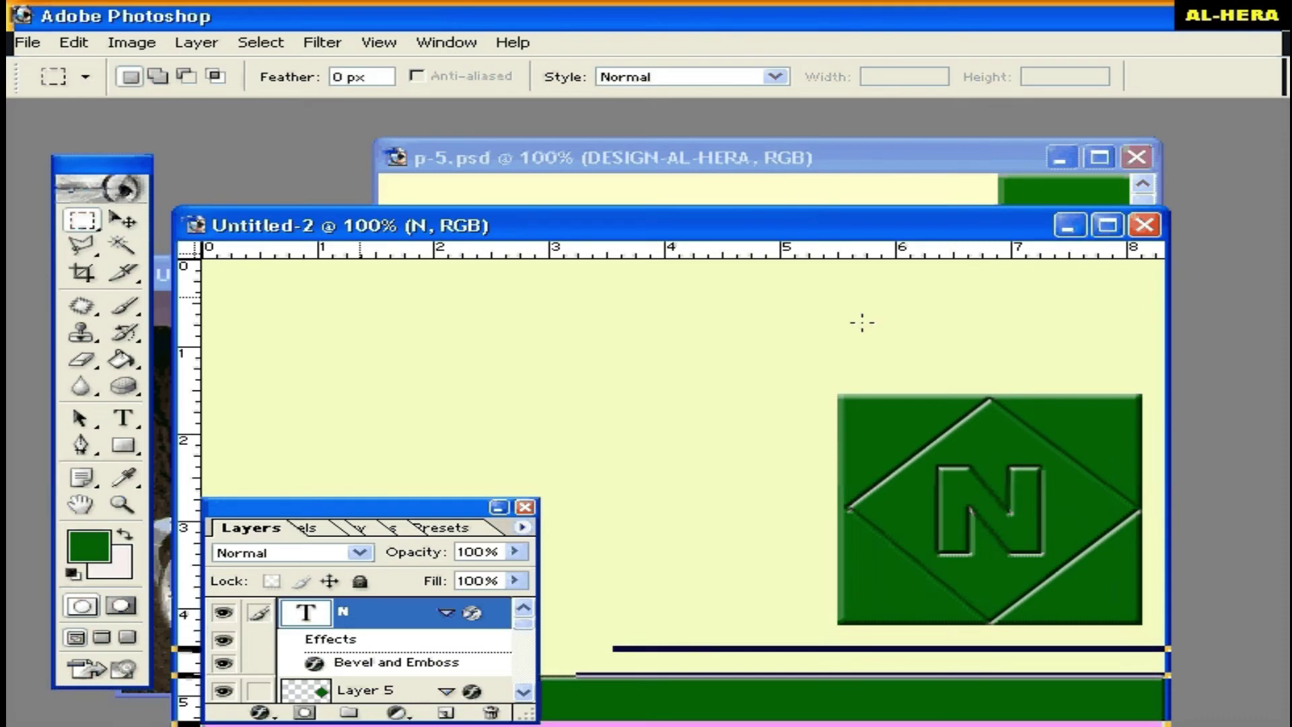
pyautogui.moveTo(820, 263); pyautogui.dragTo(1130, 309)
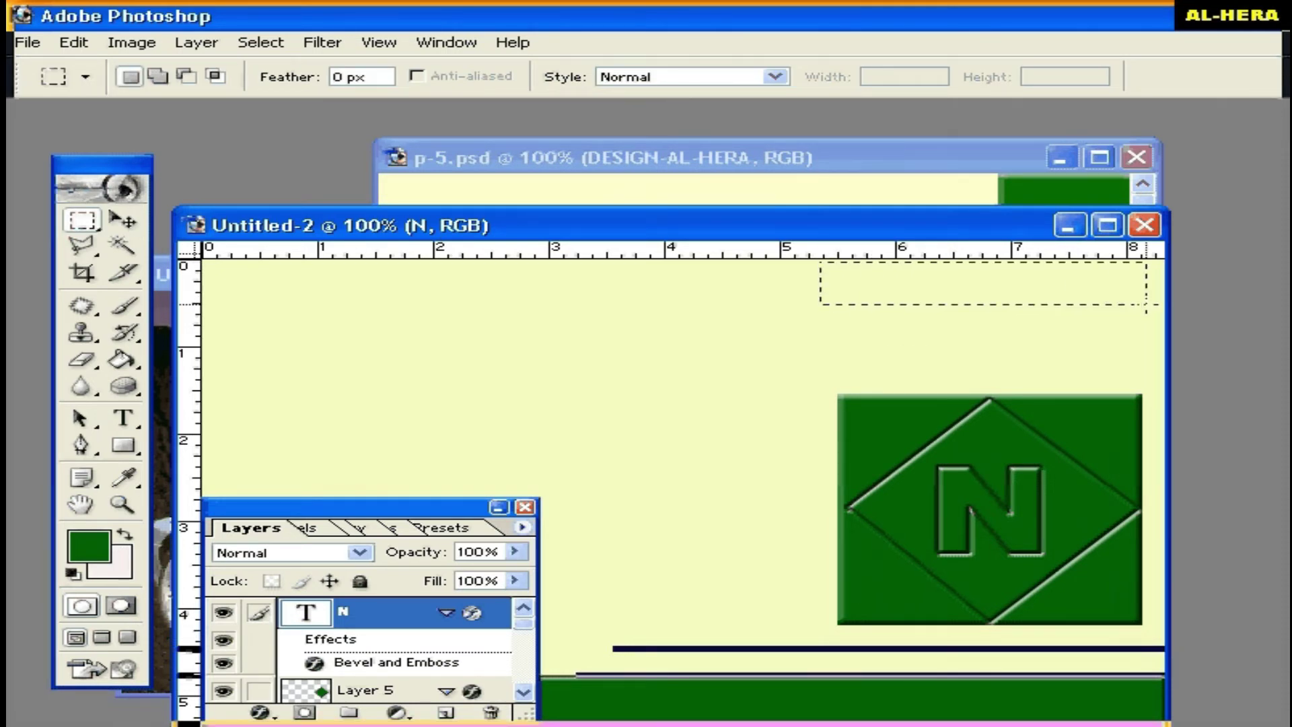
pyautogui.click(1138, 304)
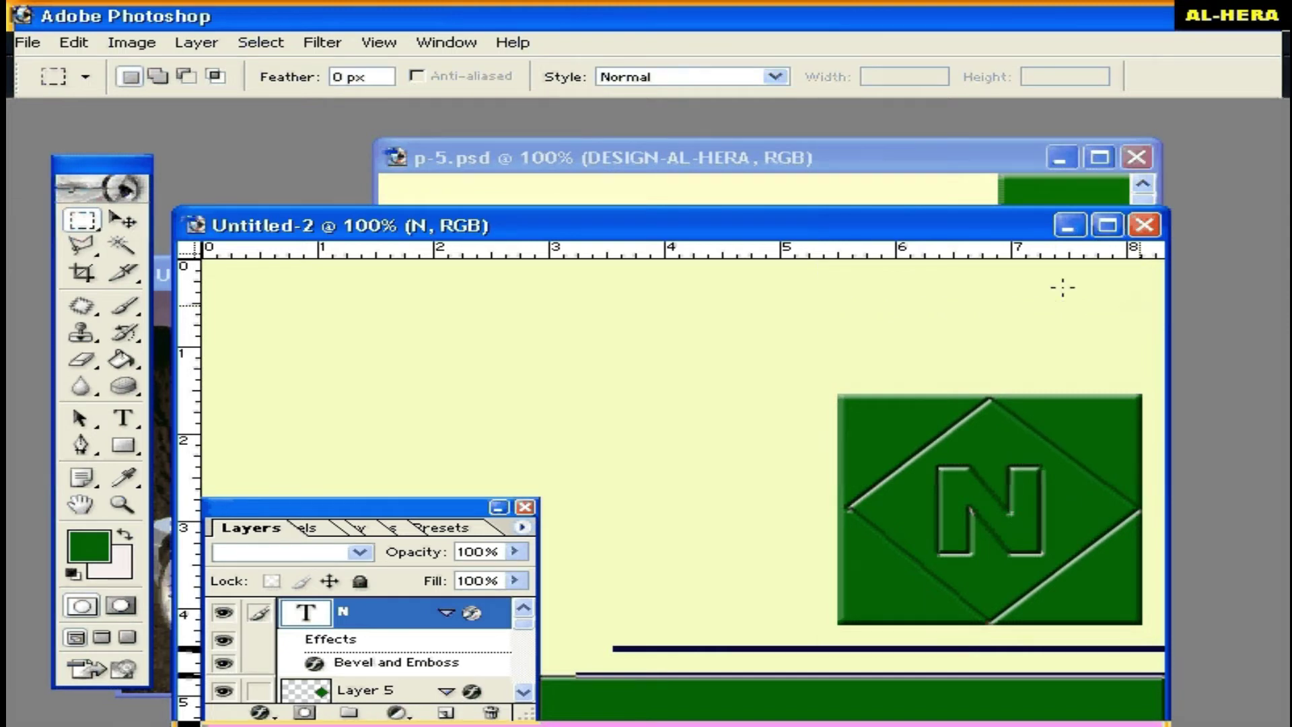
pyautogui.hotkey('ctrl', 'z')
pyautogui.moveTo(454, 464); pyautogui.dragTo(476, 393)
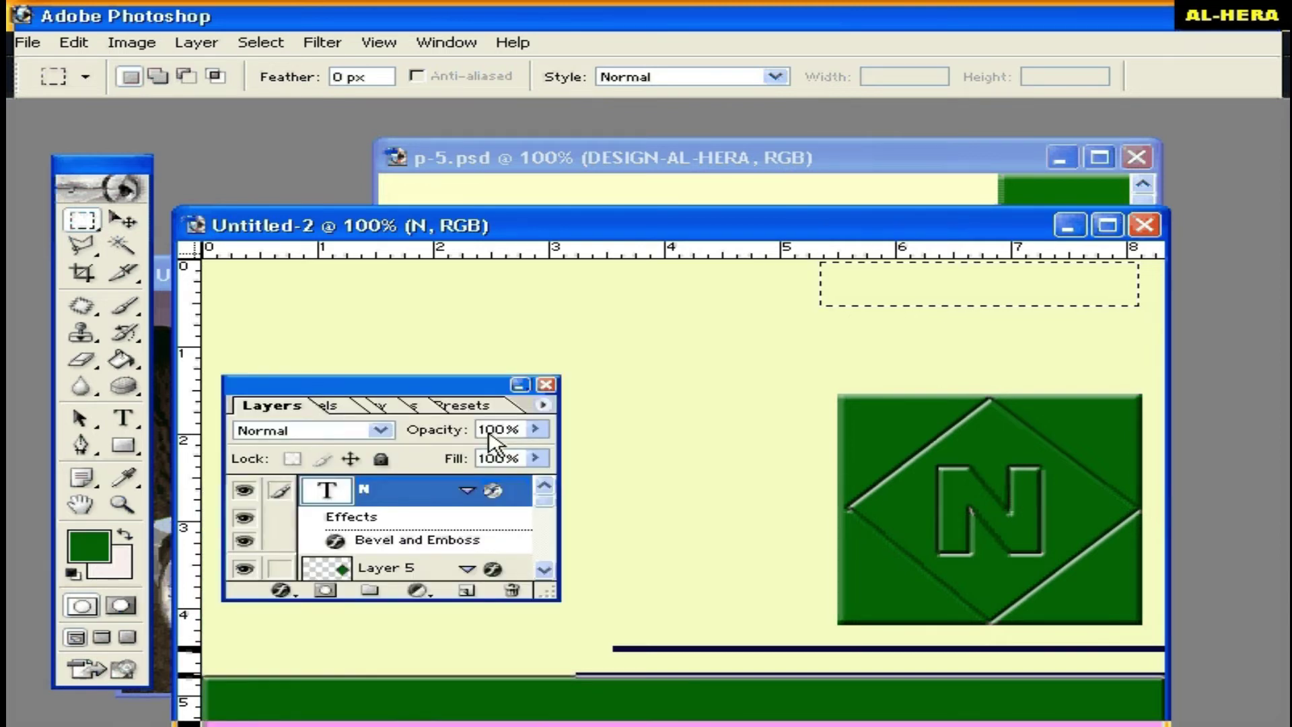
# Fill the strip with green on new Layer 6 and deselect it.
pyautogui.click(466, 591)
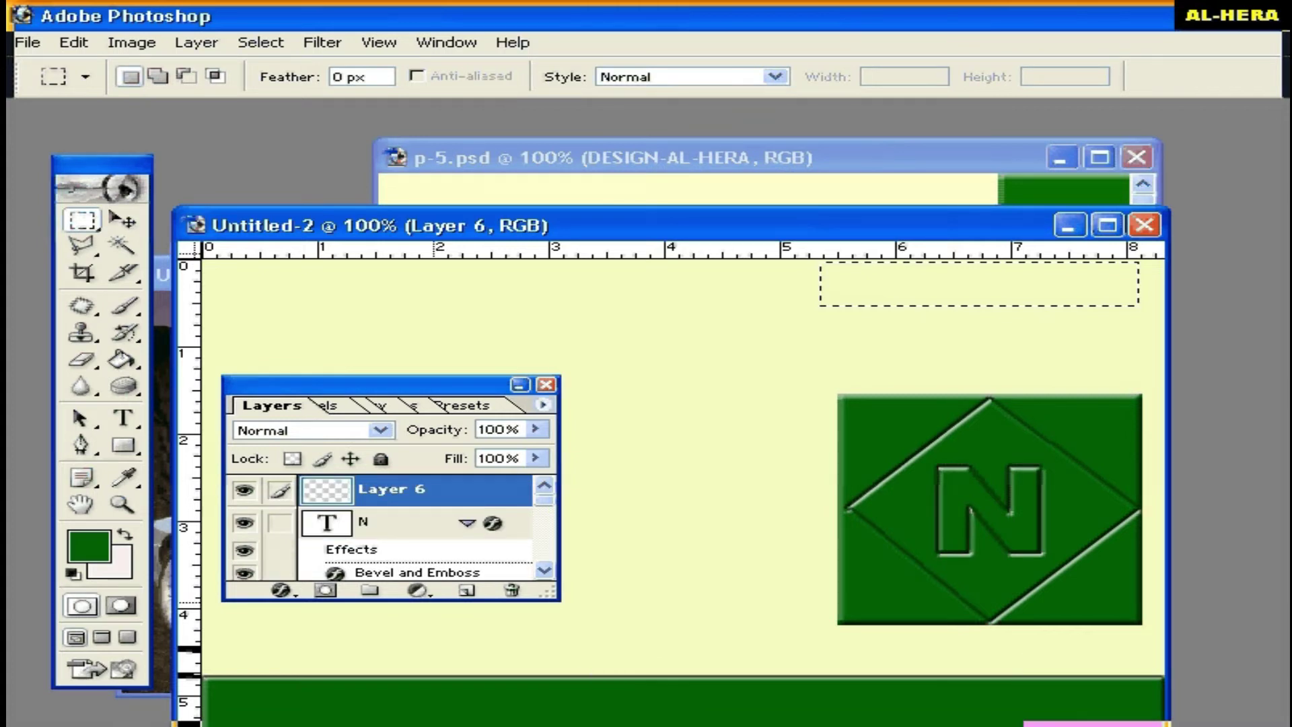
pyautogui.click(123, 362)
pyautogui.click(916, 298)
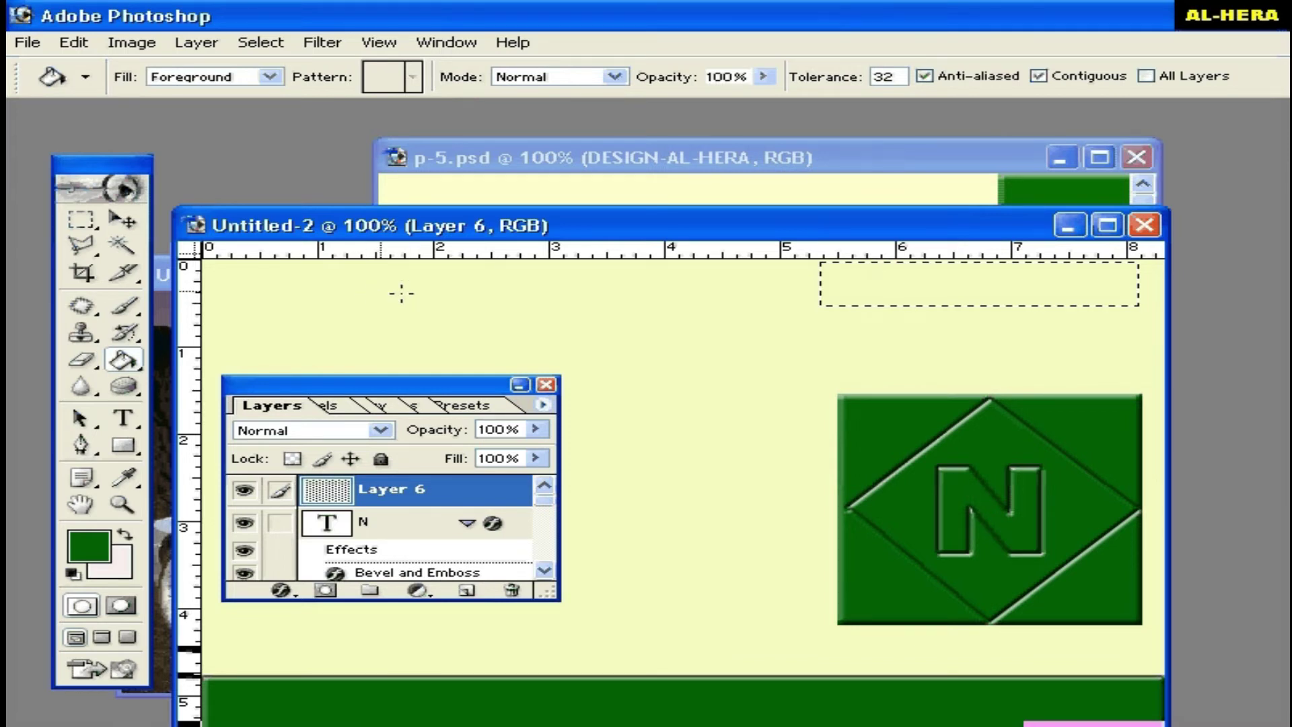
pyautogui.click(81, 219)
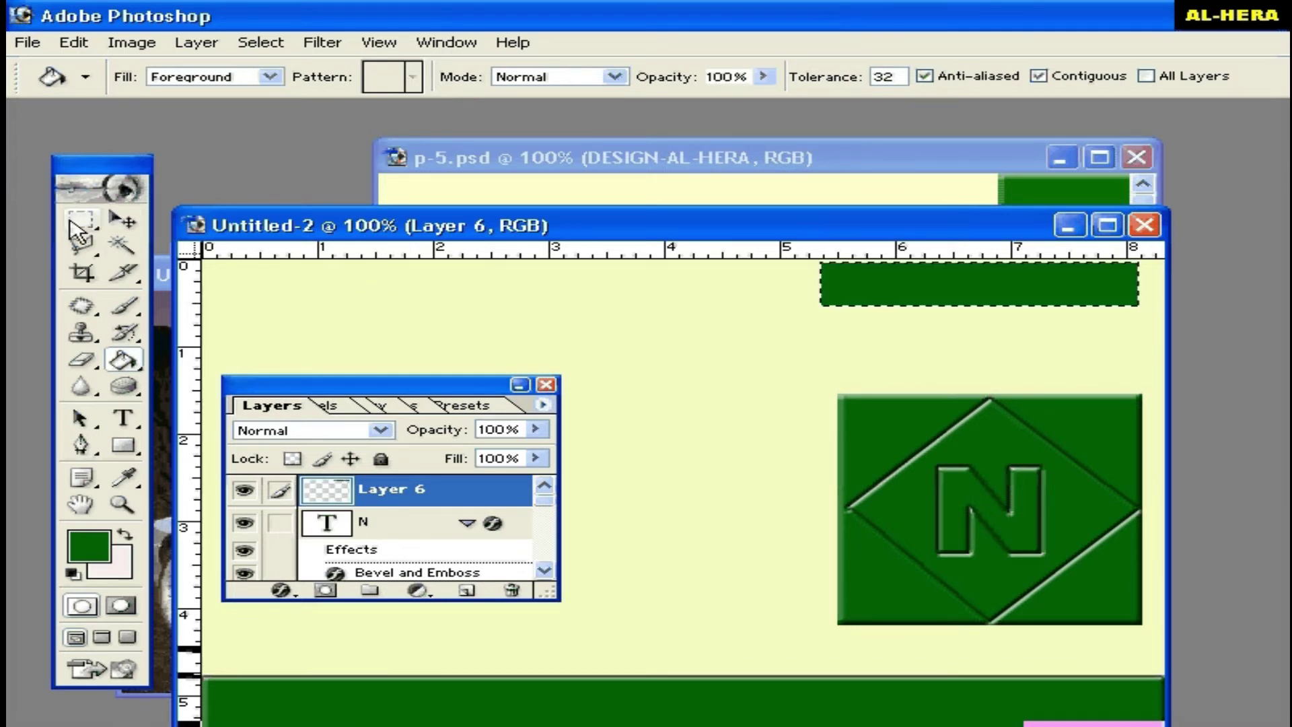
pyautogui.click(303, 306)
# Hide the toolbox and palettes with Tab, leaving the Move tool active.
pyautogui.click(210, 43)
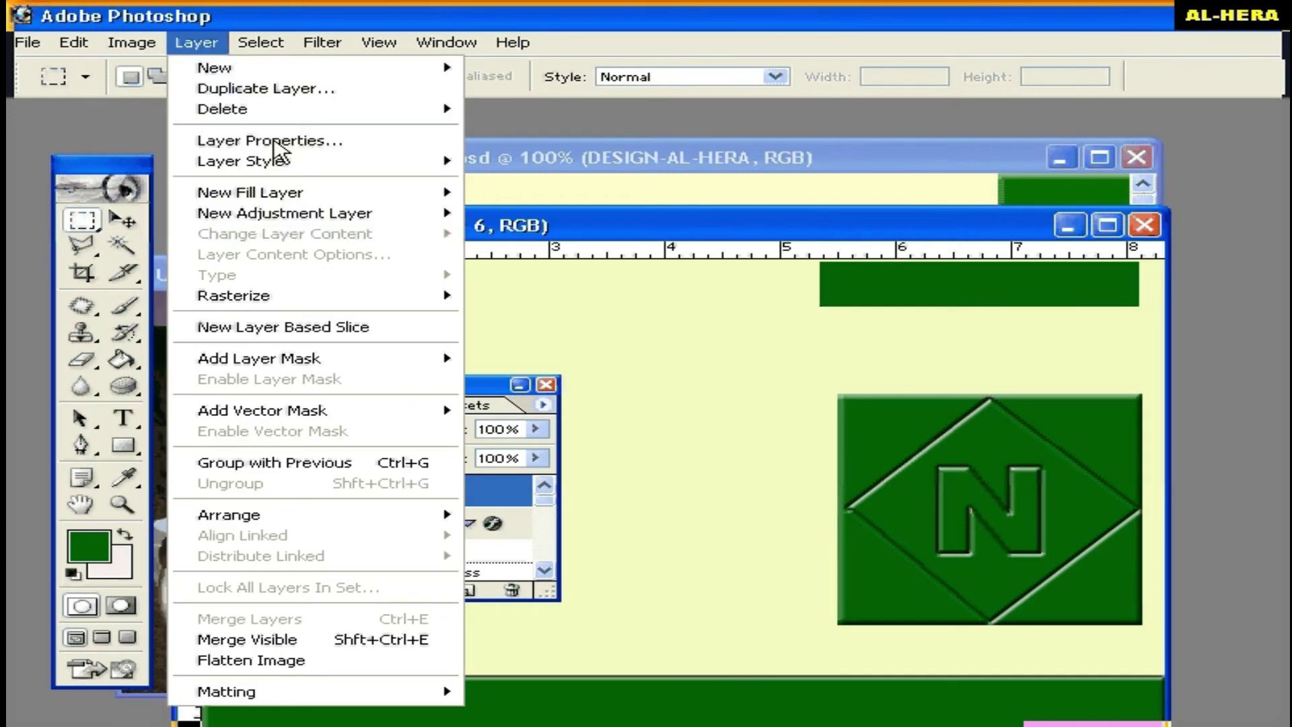
pyautogui.click(525, 354)
pyautogui.press('Tab')
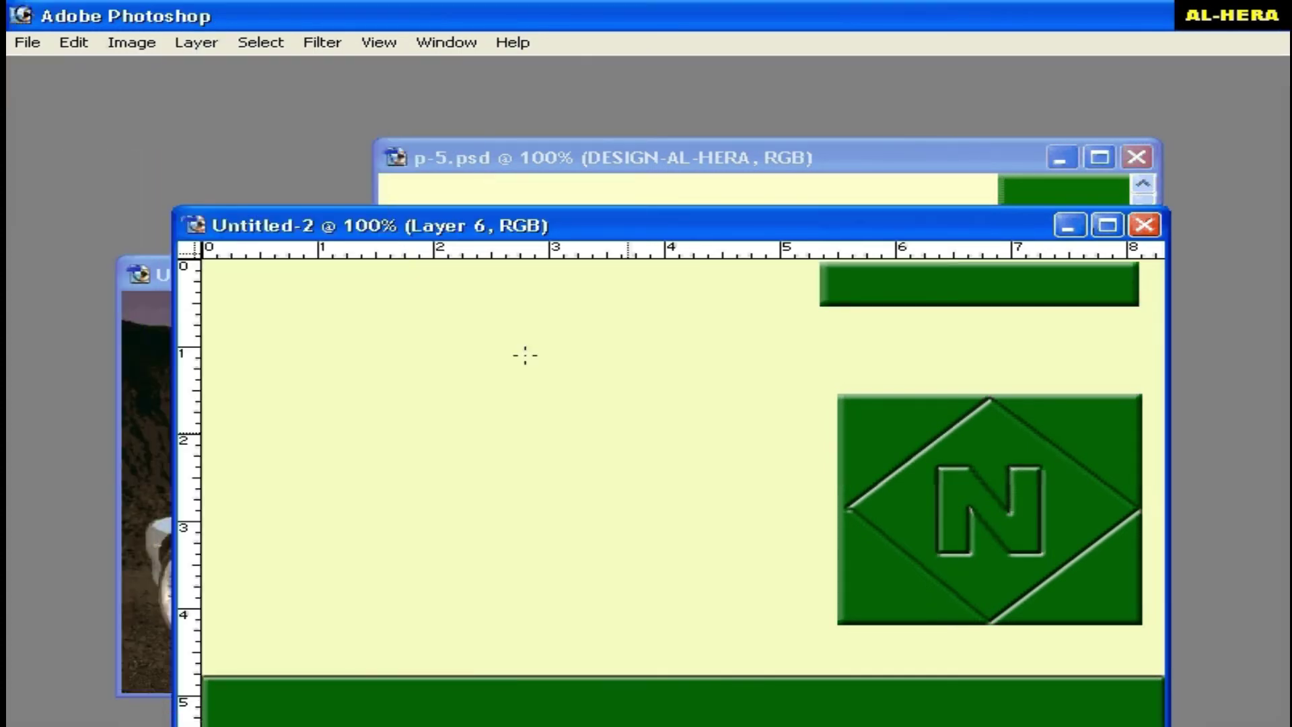
pyautogui.press('Tab')
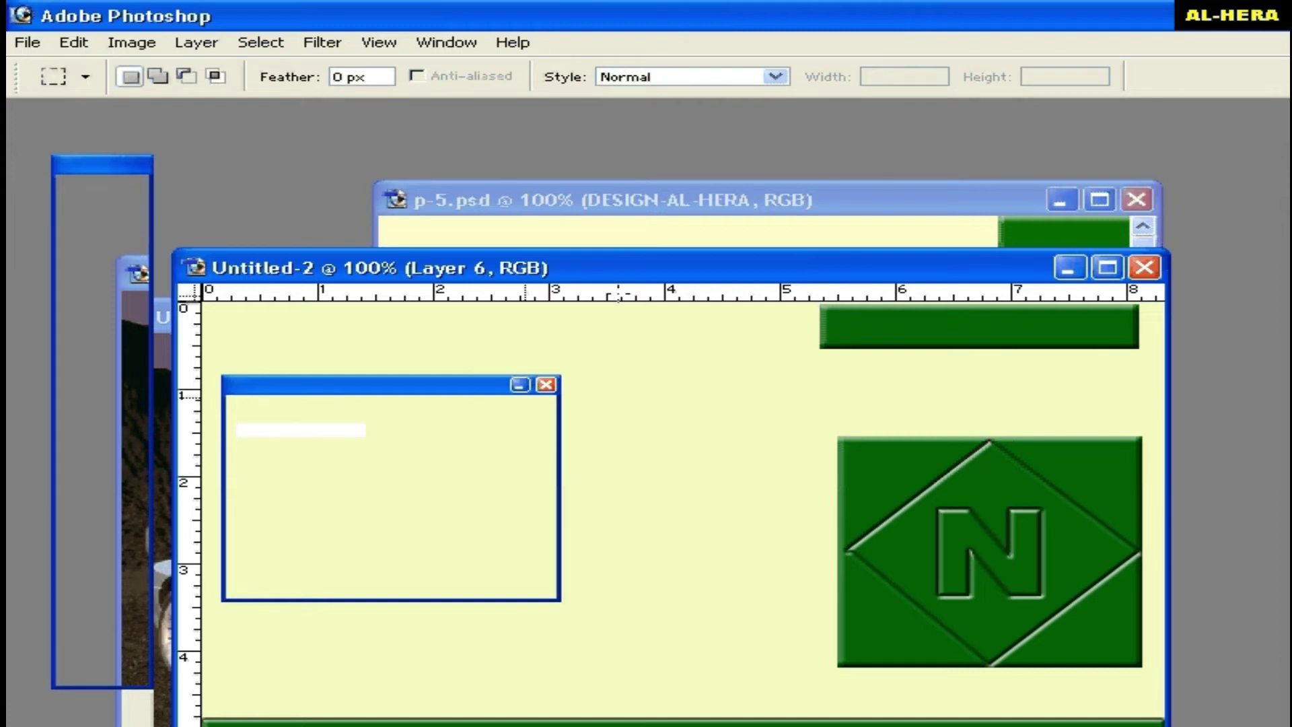
pyautogui.click(123, 218)
pyautogui.press('Tab')
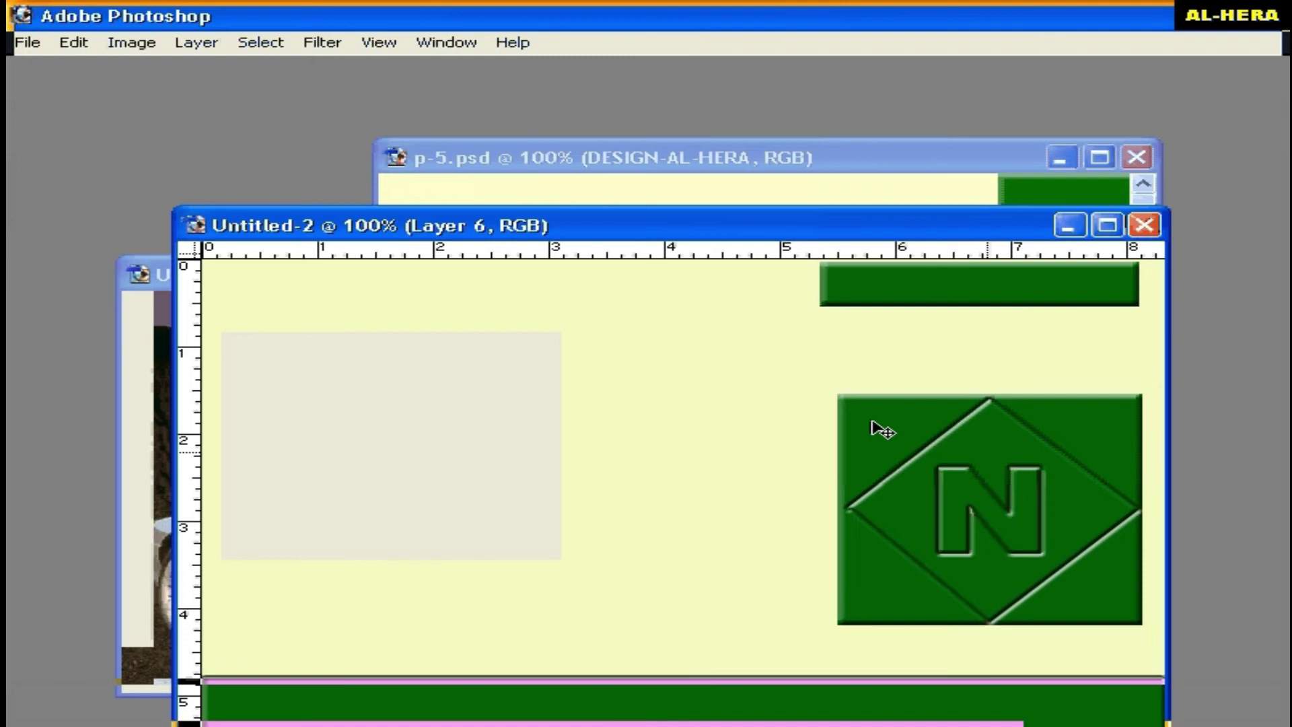
# Scale the Layer 3 green logo square up slightly, then show the palettes again.
pyautogui.rightClick(888, 441)
pyautogui.click(902, 446)
pyautogui.hotkey('ctrl', 't')
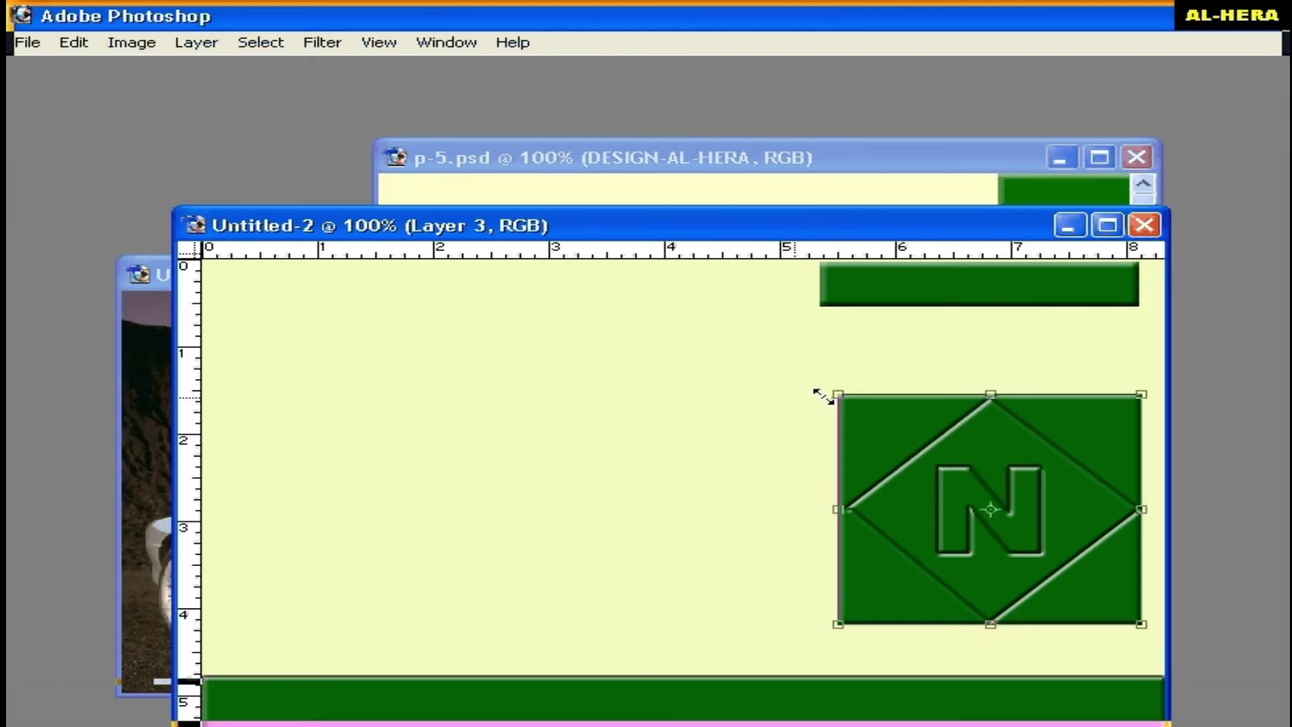
pyautogui.moveTo(836, 395); pyautogui.dragTo(825, 392)
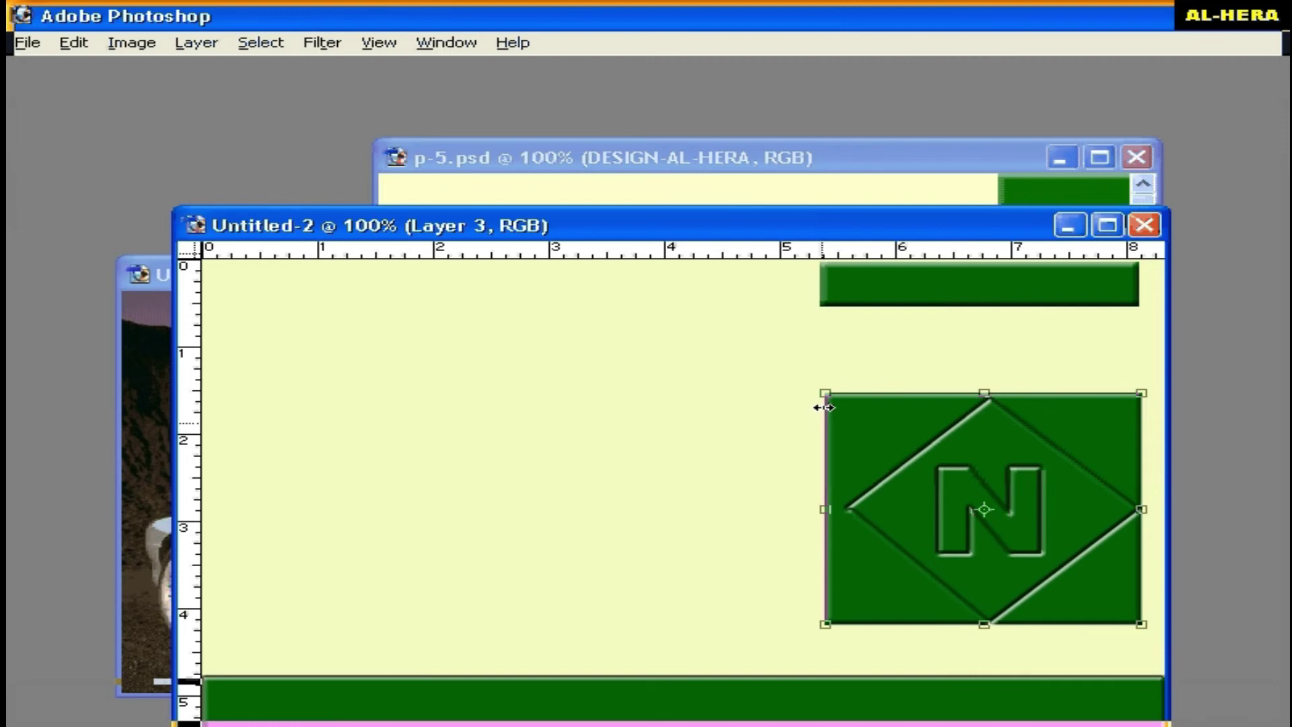
pyautogui.moveTo(821, 390); pyautogui.dragTo(809, 388)
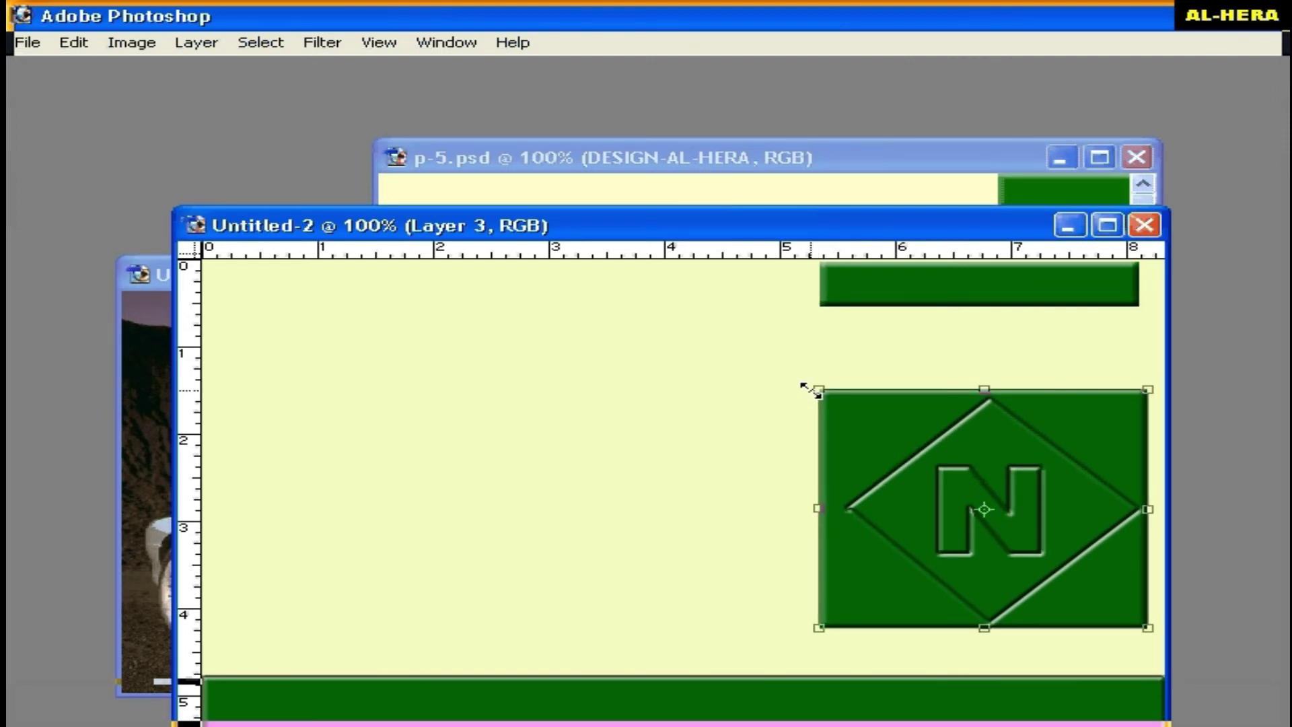
pyautogui.press('Return')
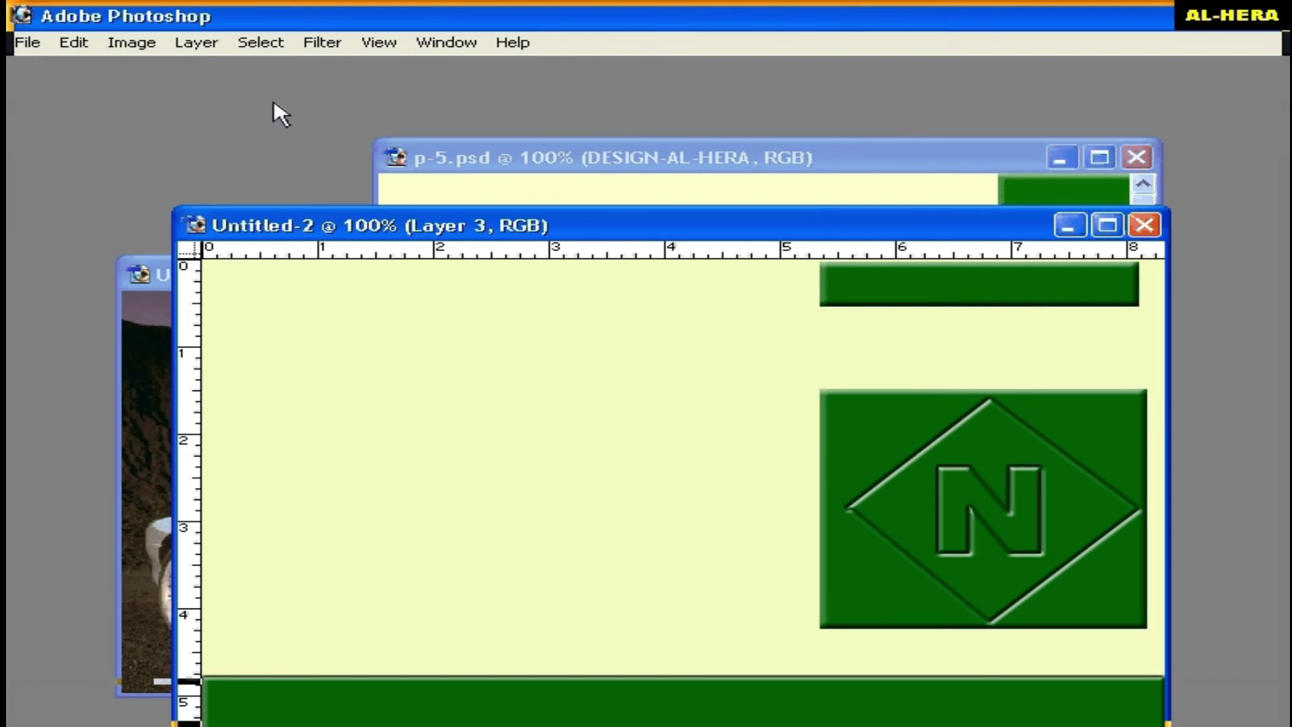
pyautogui.press('Tab')
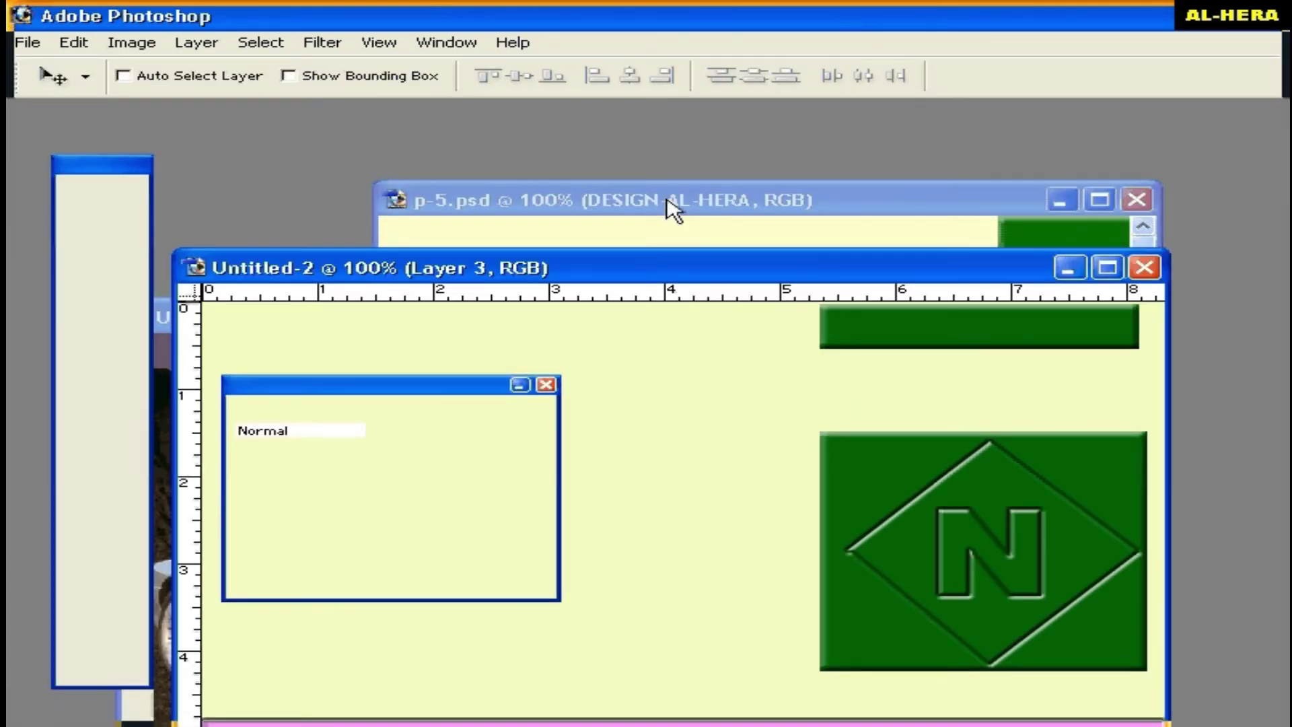
# View p-5.psd, rearrange the Untitled-2 window, then bring the Untitled-1 car photo forward.
pyautogui.click(658, 206)
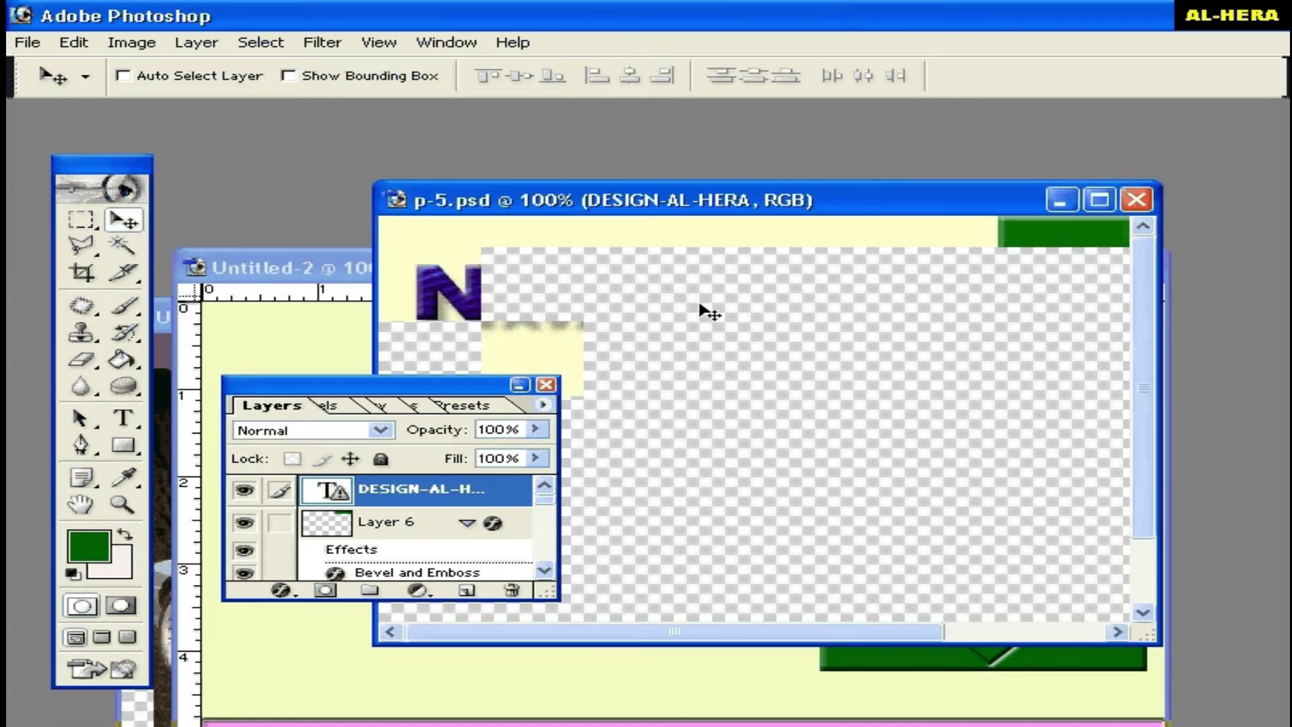
pyautogui.moveTo(457, 385); pyautogui.dragTo(391, 395)
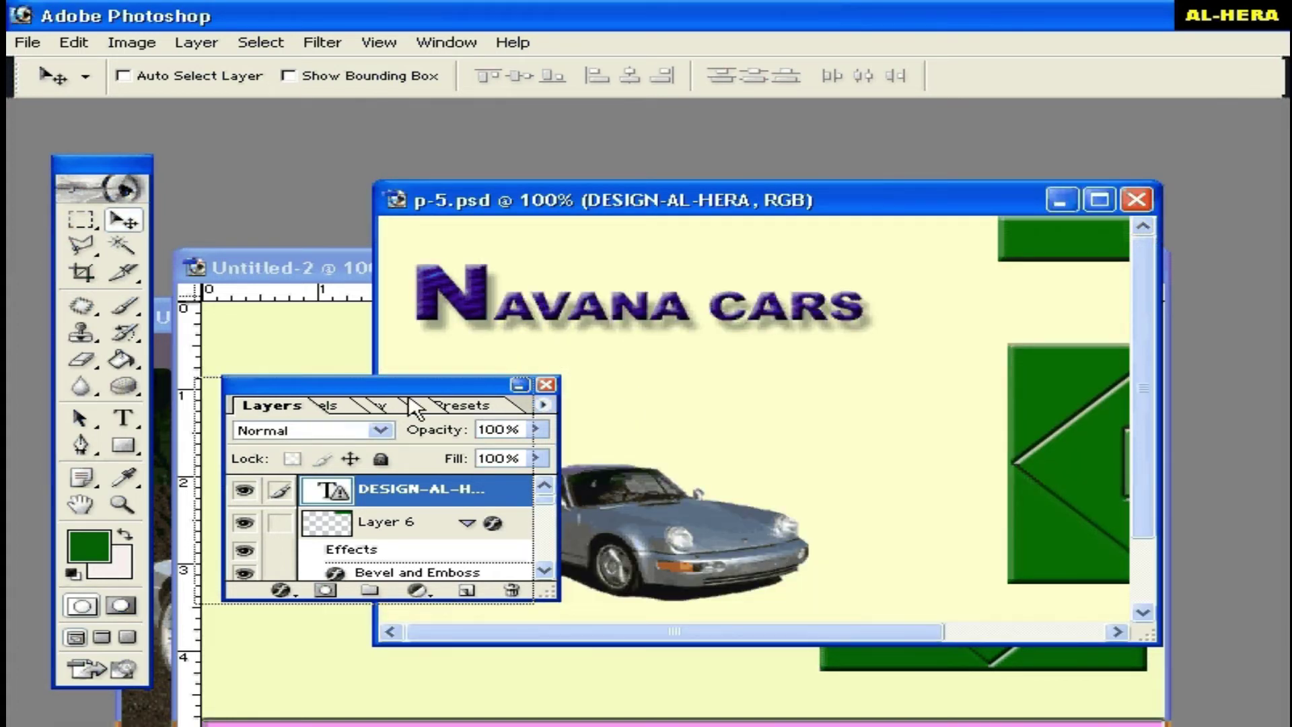
pyautogui.click(332, 271)
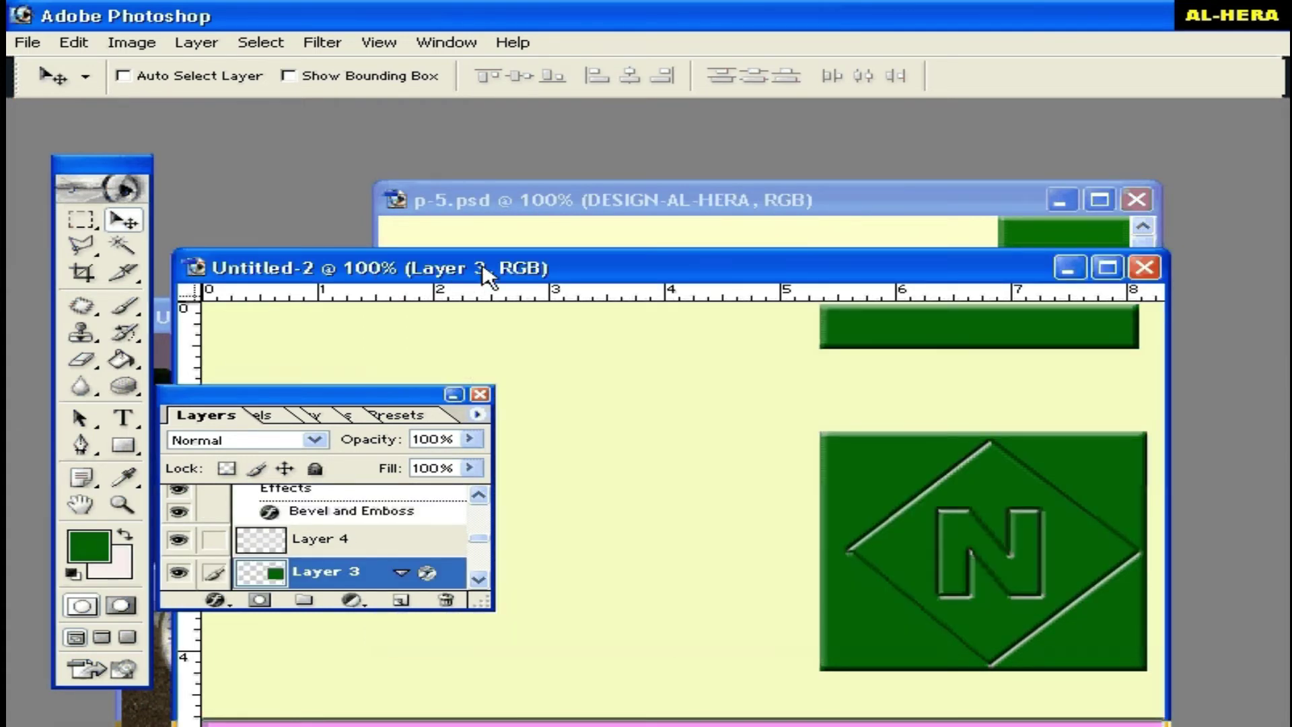
pyautogui.moveTo(538, 268); pyautogui.dragTo(567, 232)
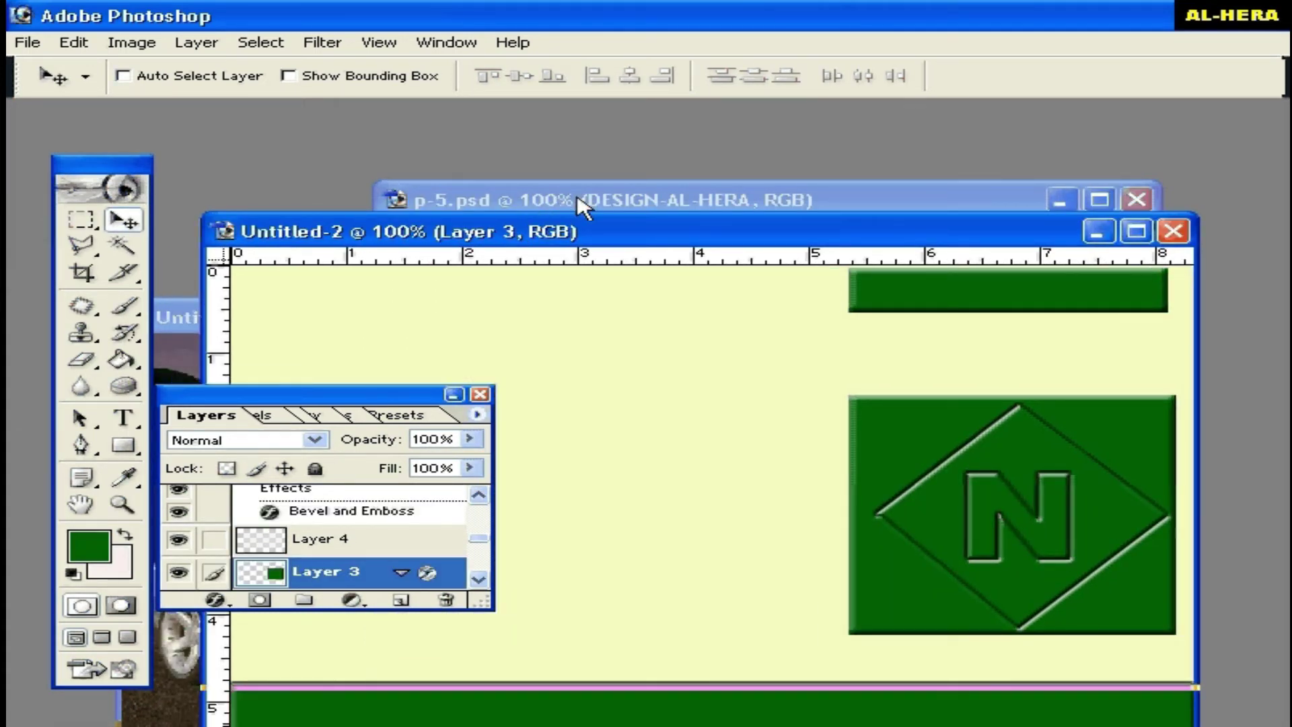
pyautogui.moveTo(511, 236); pyautogui.dragTo(604, 204)
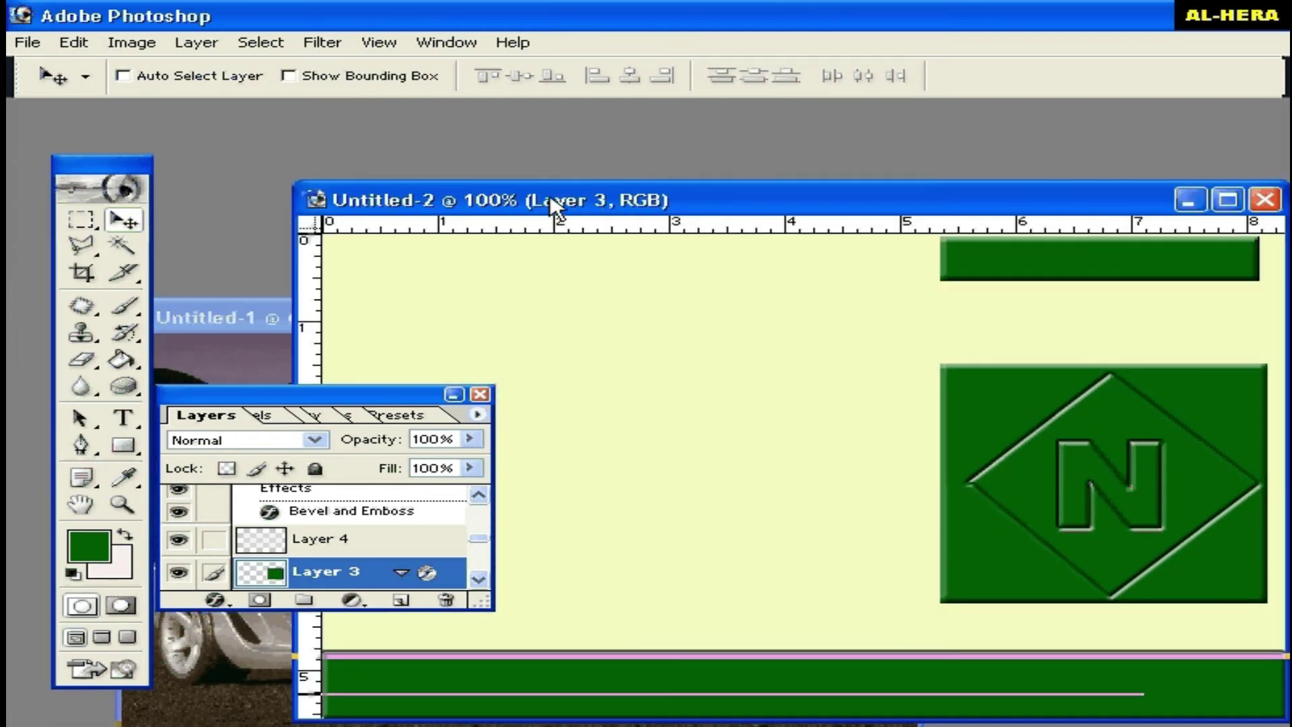
pyautogui.moveTo(553, 204); pyautogui.dragTo(501, 199)
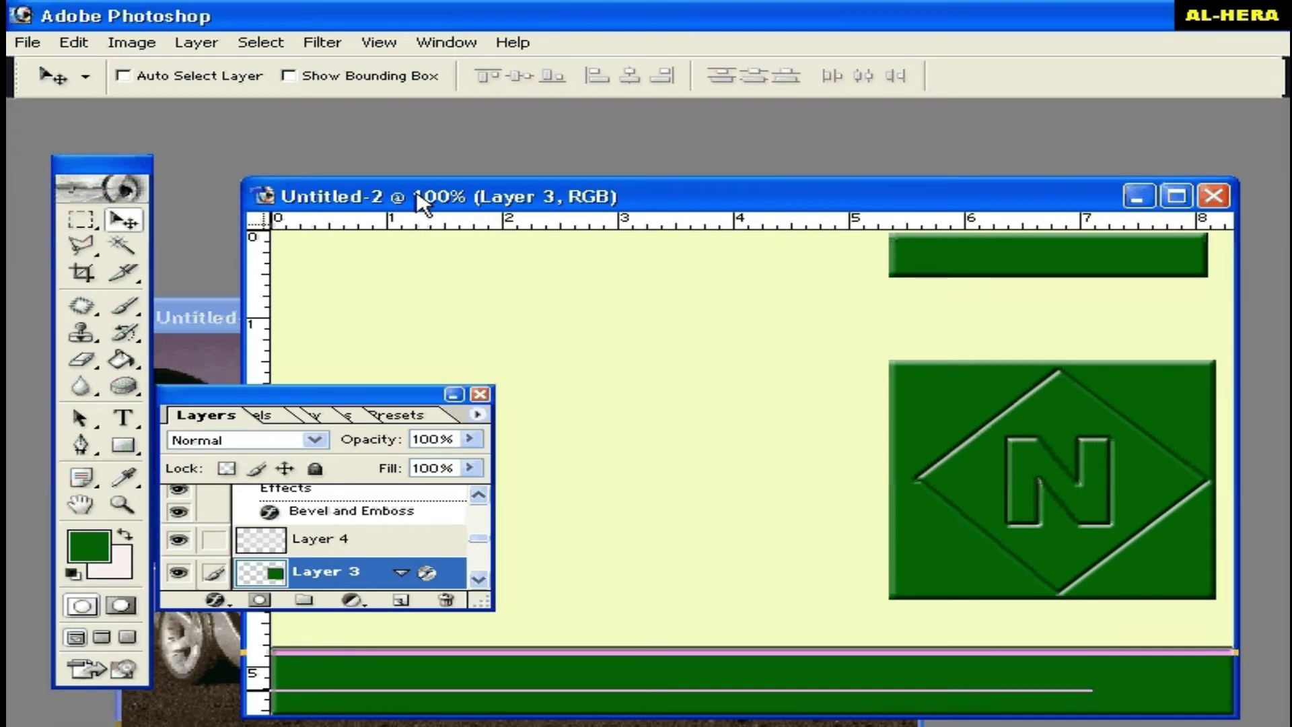
pyautogui.moveTo(417, 200); pyautogui.dragTo(495, 219)
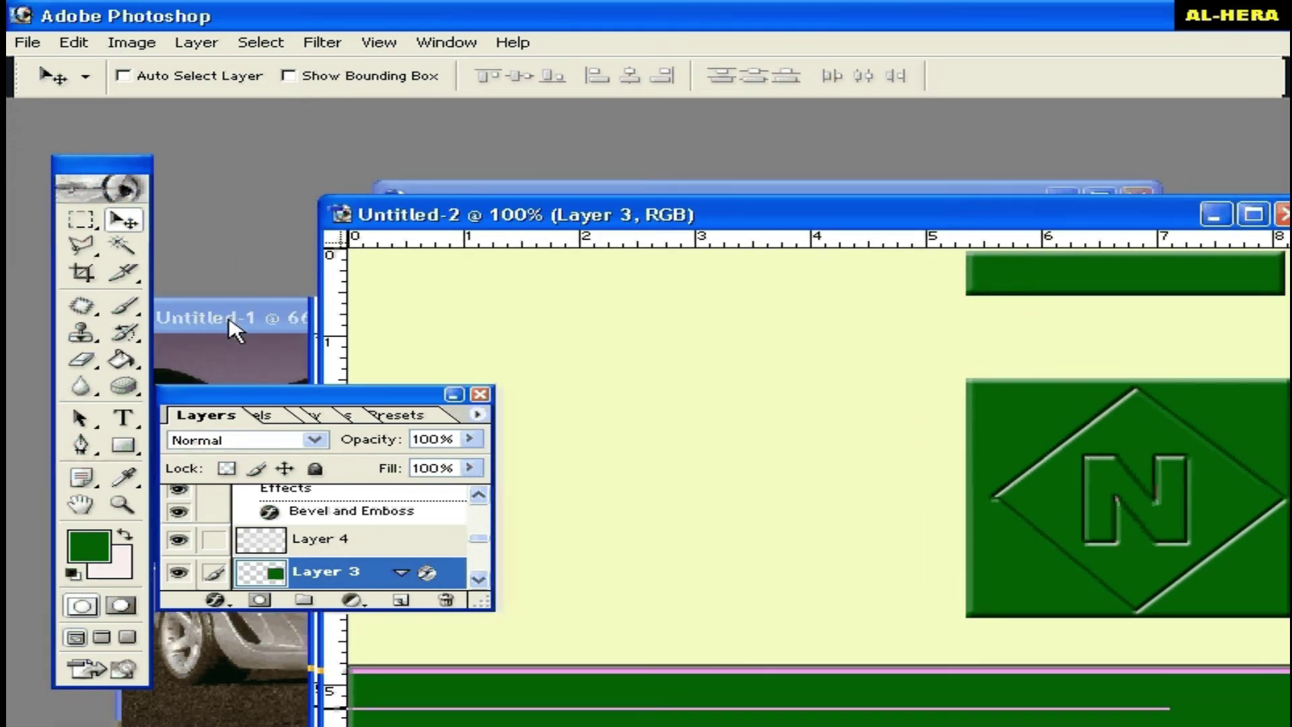
pyautogui.moveTo(229, 326); pyautogui.dragTo(372, 232)
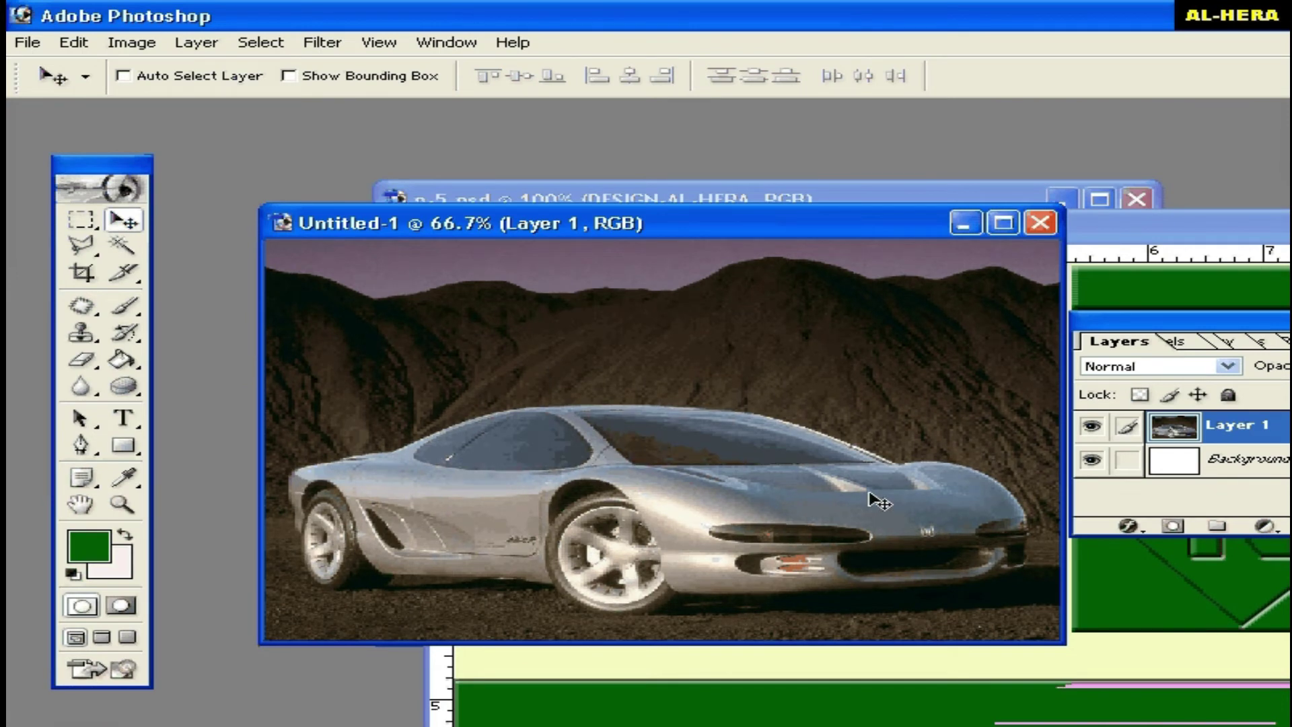
# Trace the silver car's outline with the Magnetic Lasso, then bring the Untitled-2 banner forward.
pyautogui.click(91, 249)
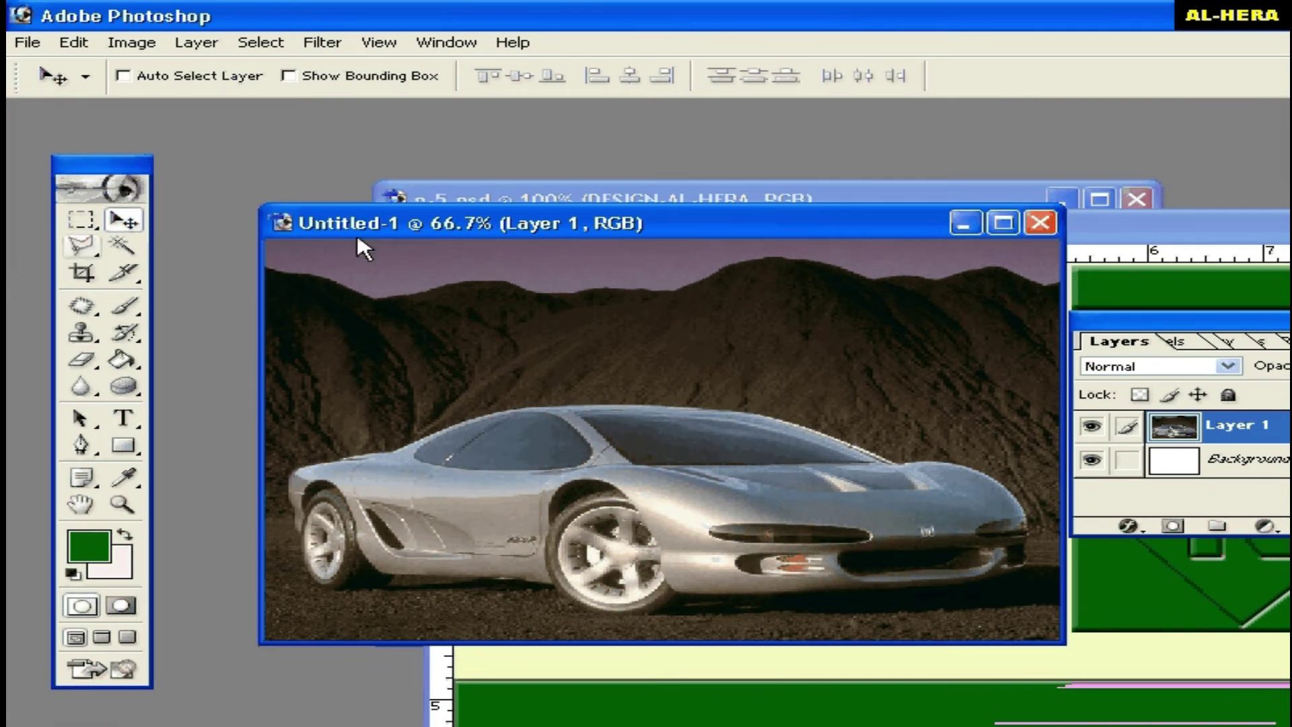
pyautogui.click(86, 251)
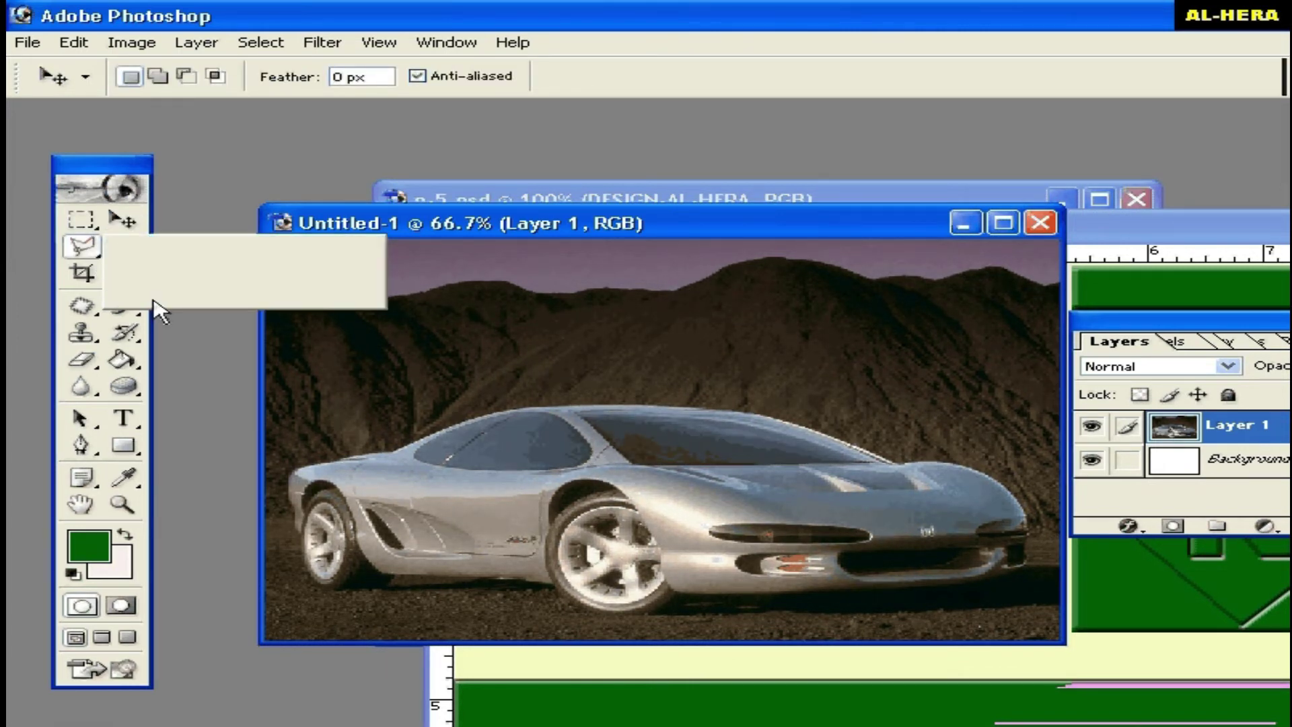
pyautogui.click(154, 300)
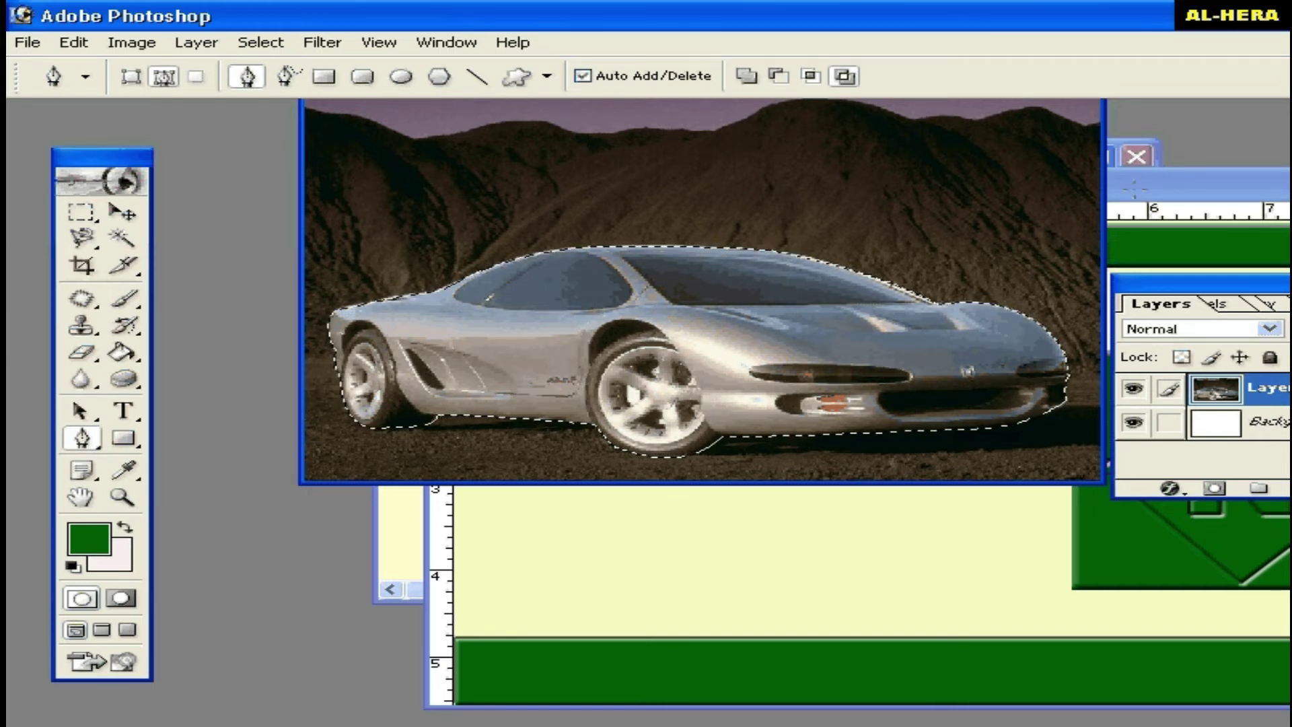
pyautogui.press('v')
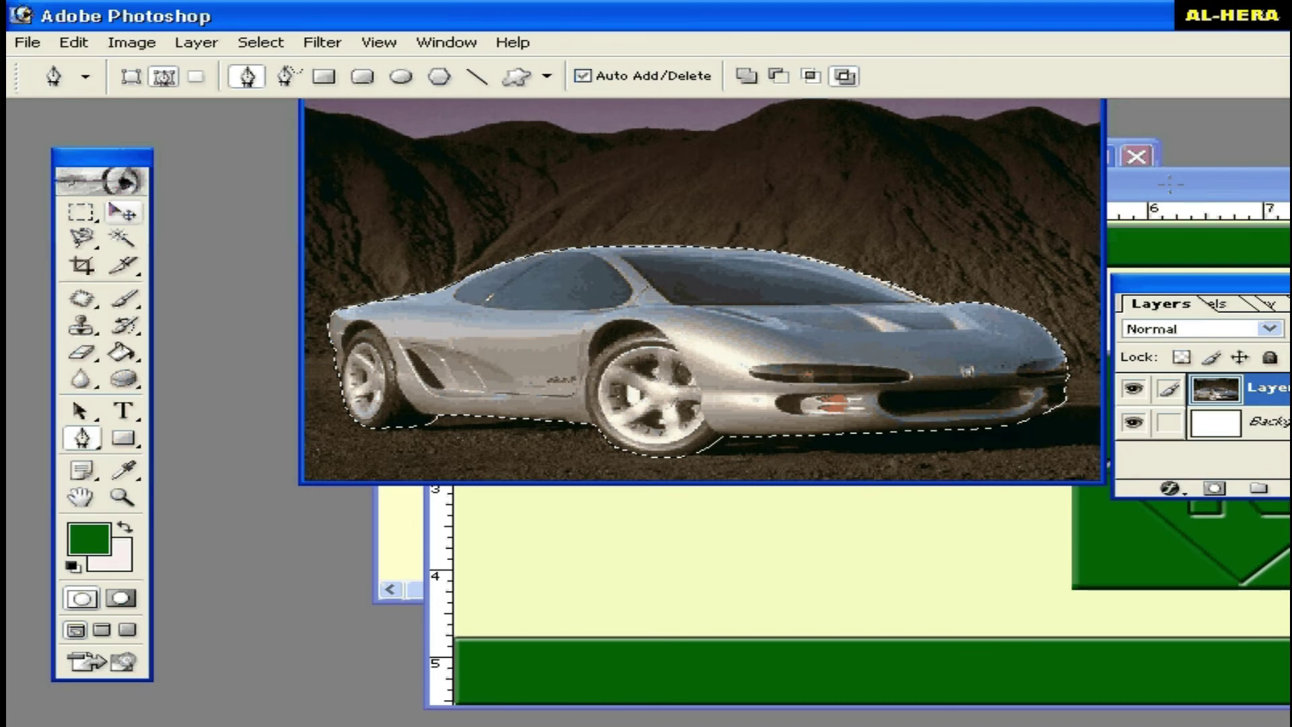
pyautogui.click(834, 531)
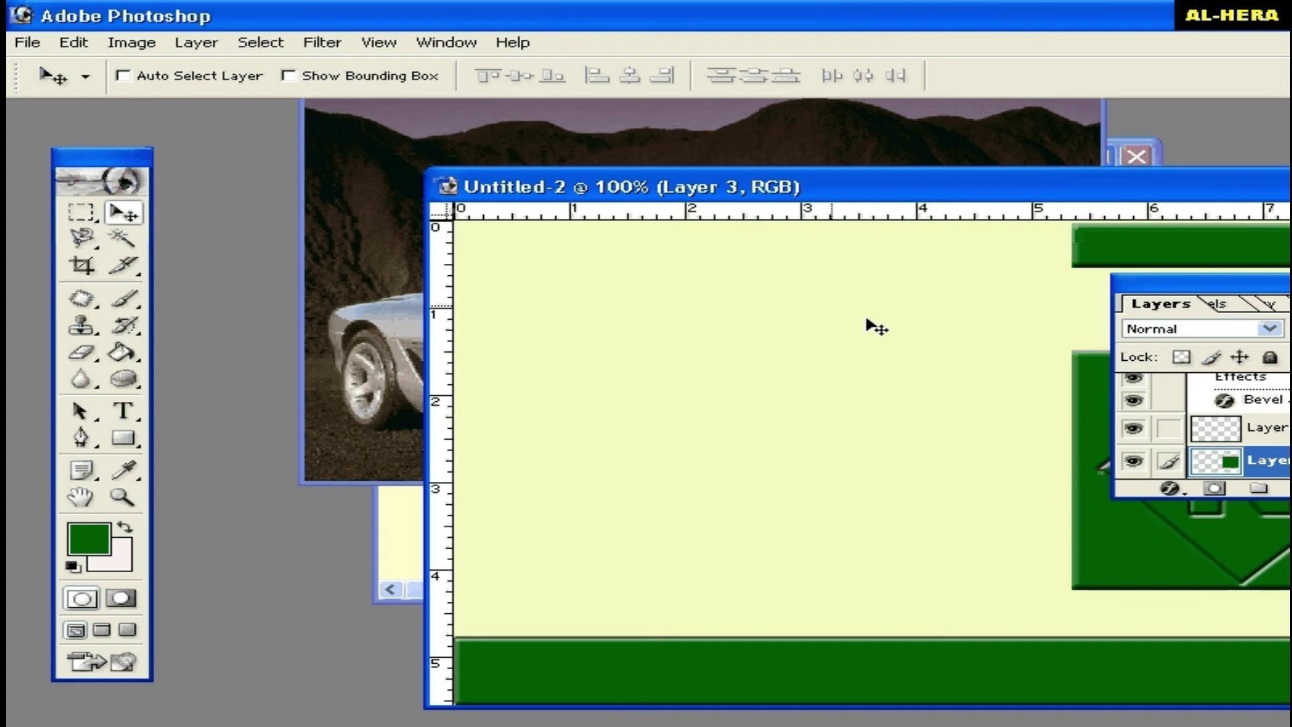
# Paste the car into the banner, scaled to 39.6%, at the lower left beside the N logo.
pyautogui.hotkey('ctrl', 'v')
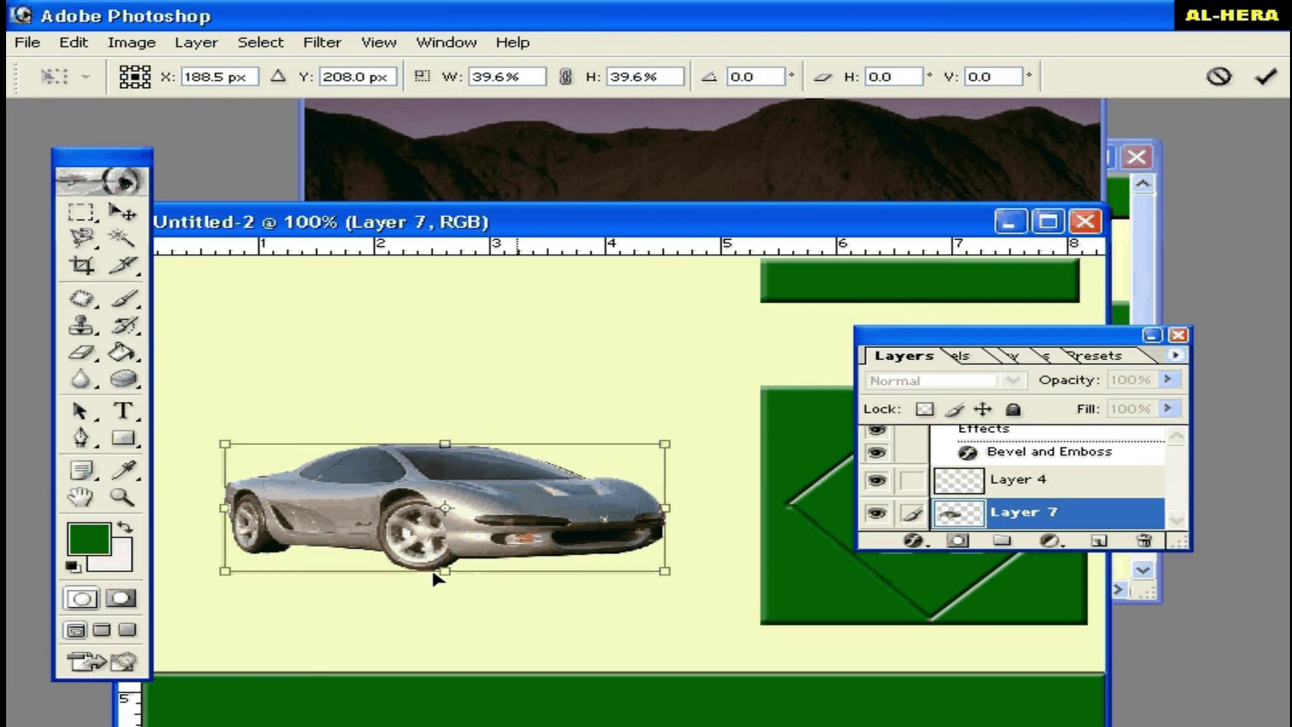
pyautogui.moveTo(434, 570); pyautogui.dragTo(446, 560)
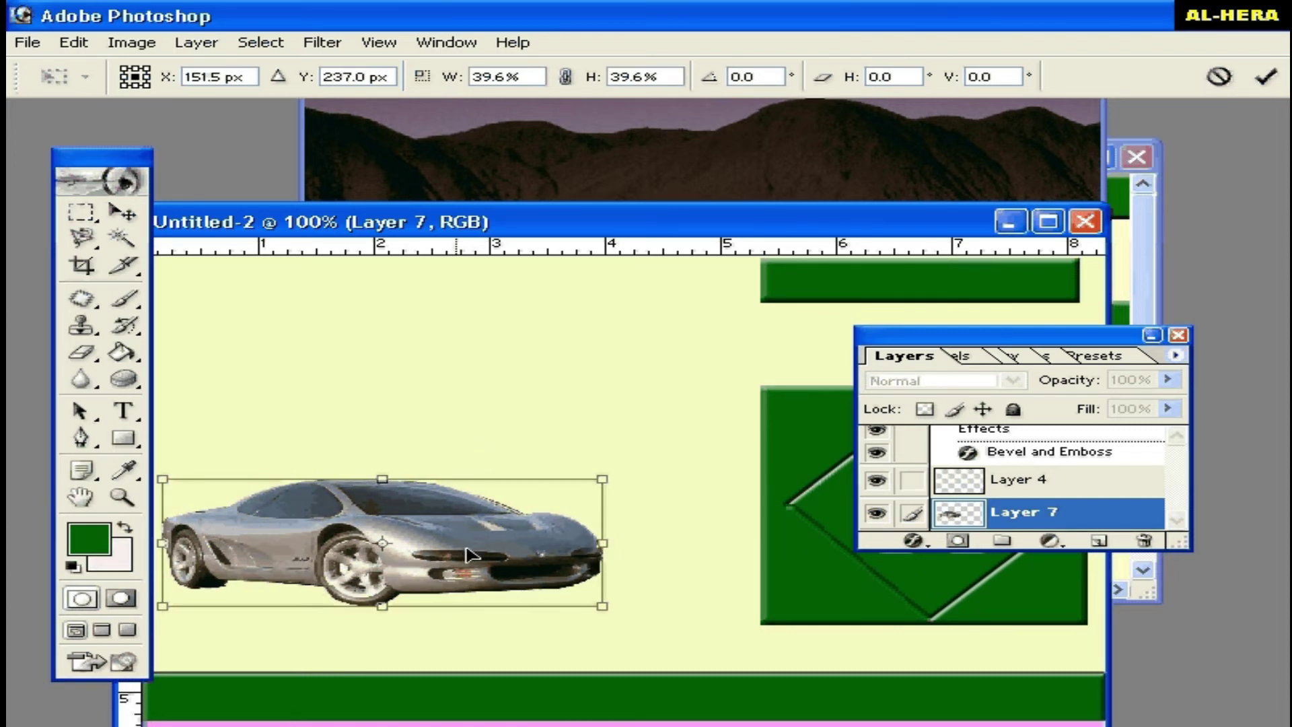
pyautogui.press('Left')
pyautogui.press('Left')
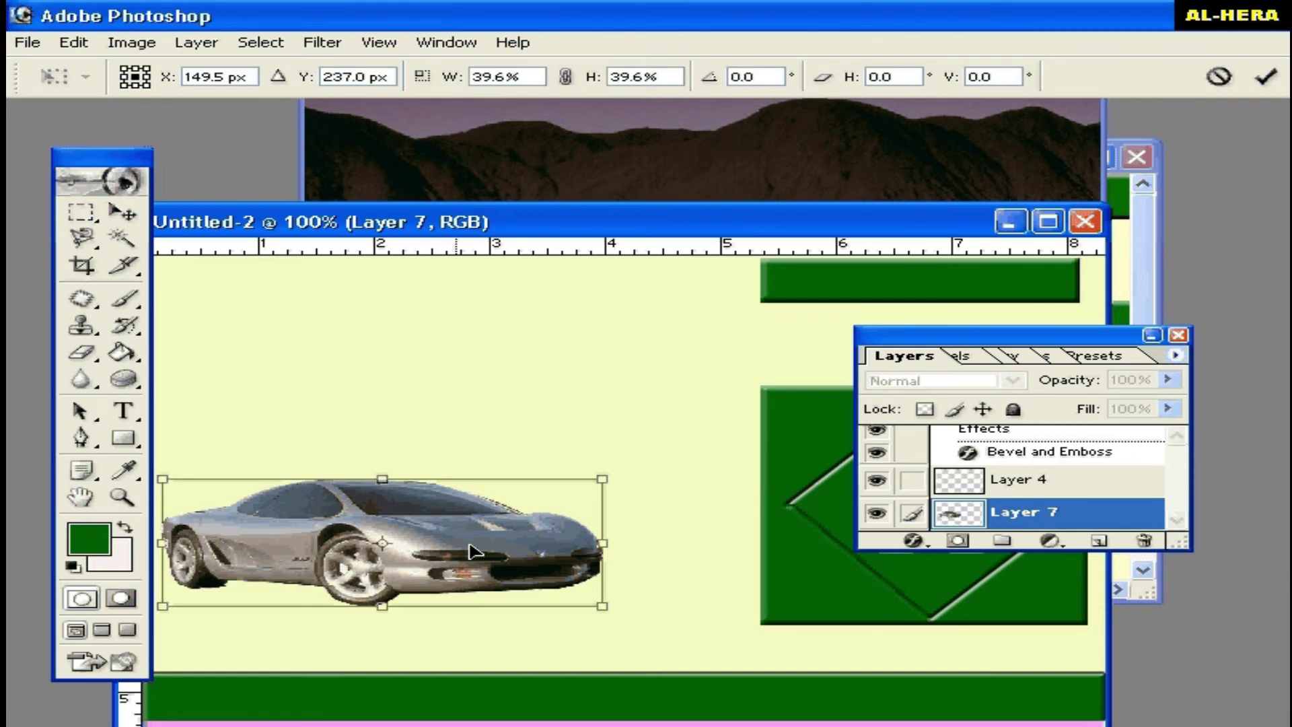
pyautogui.press('Return')
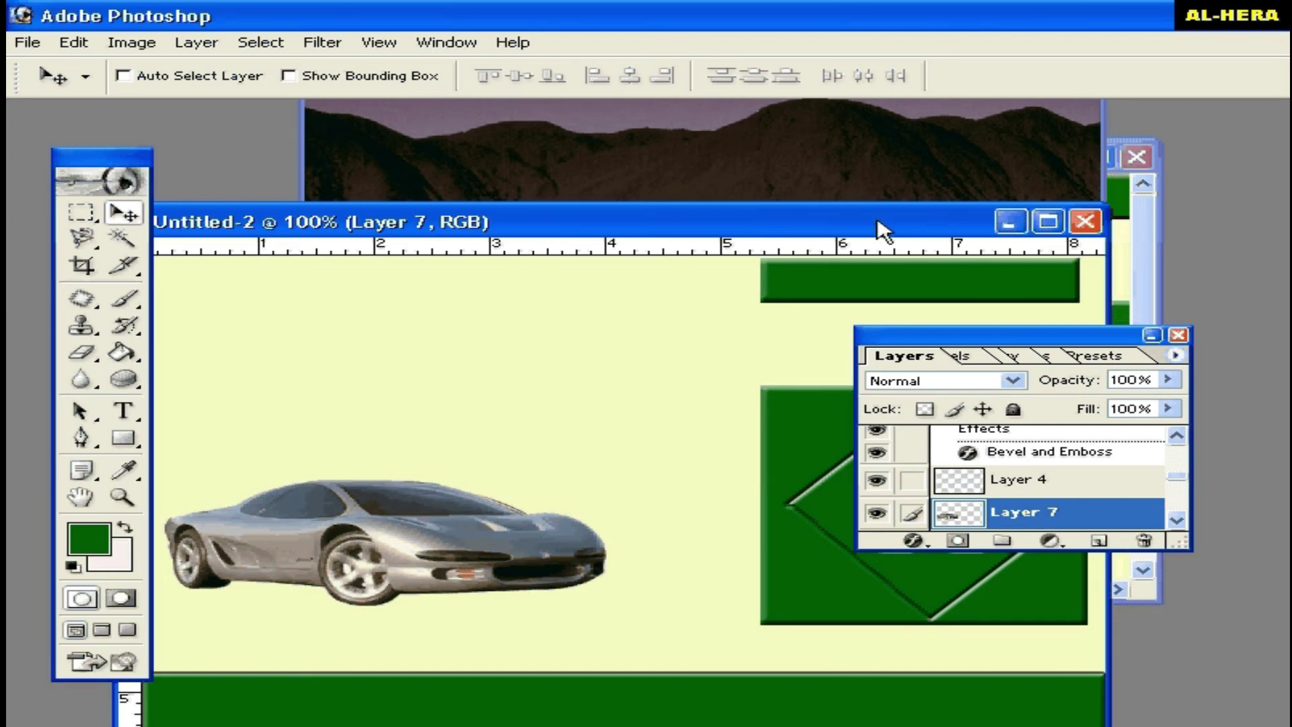
pyautogui.moveTo(816, 230); pyautogui.dragTo(808, 234)
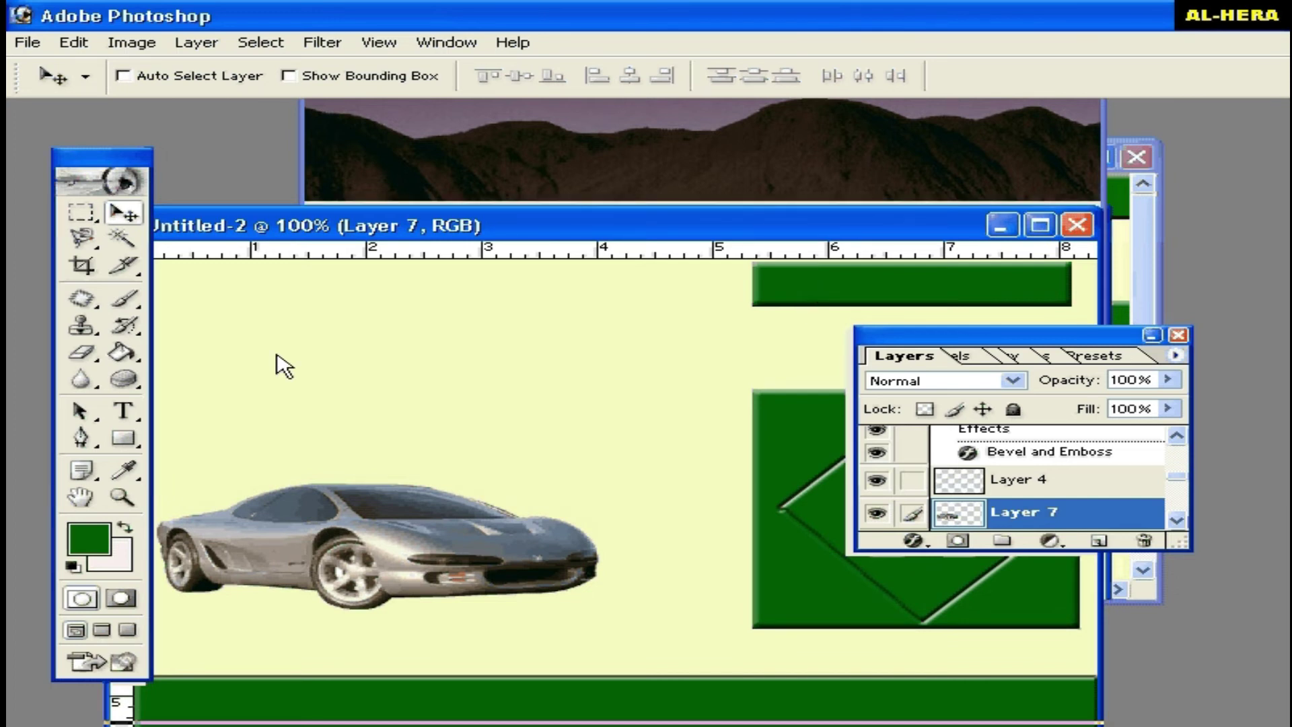
pyautogui.moveTo(399, 225); pyautogui.dragTo(402, 278)
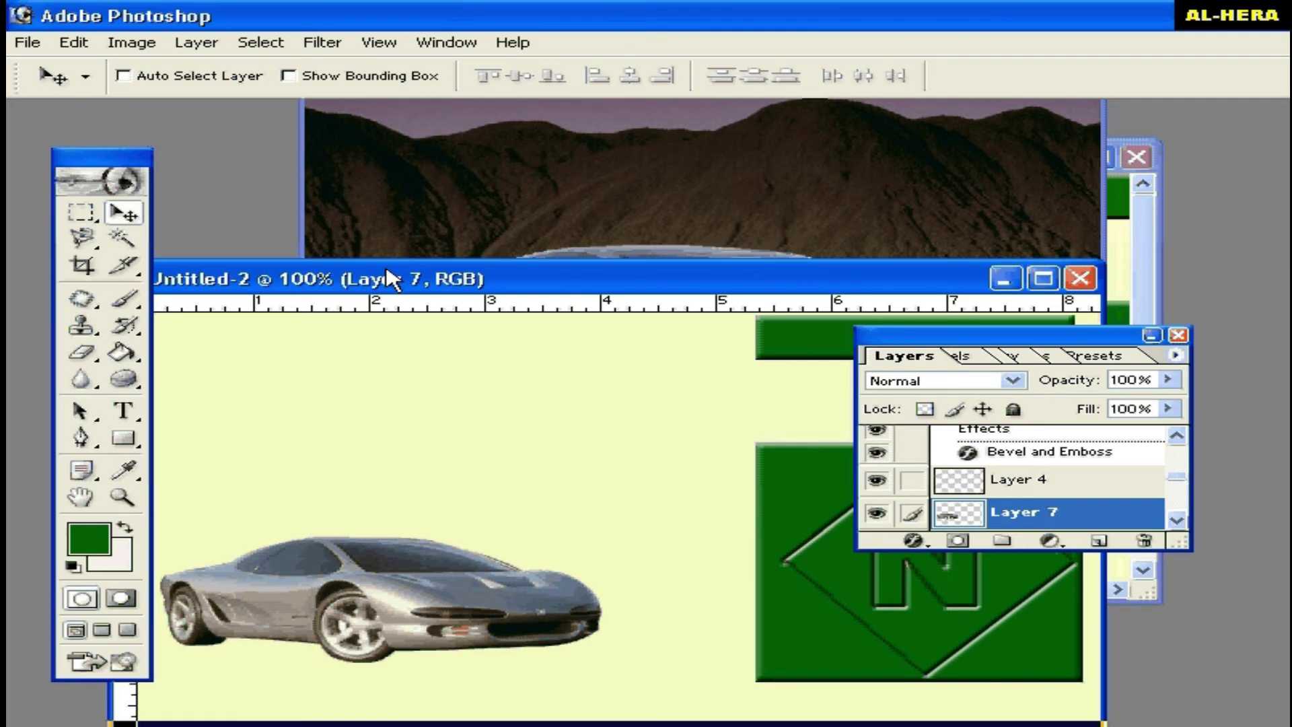
pyautogui.moveTo(388, 278); pyautogui.dragTo(392, 281)
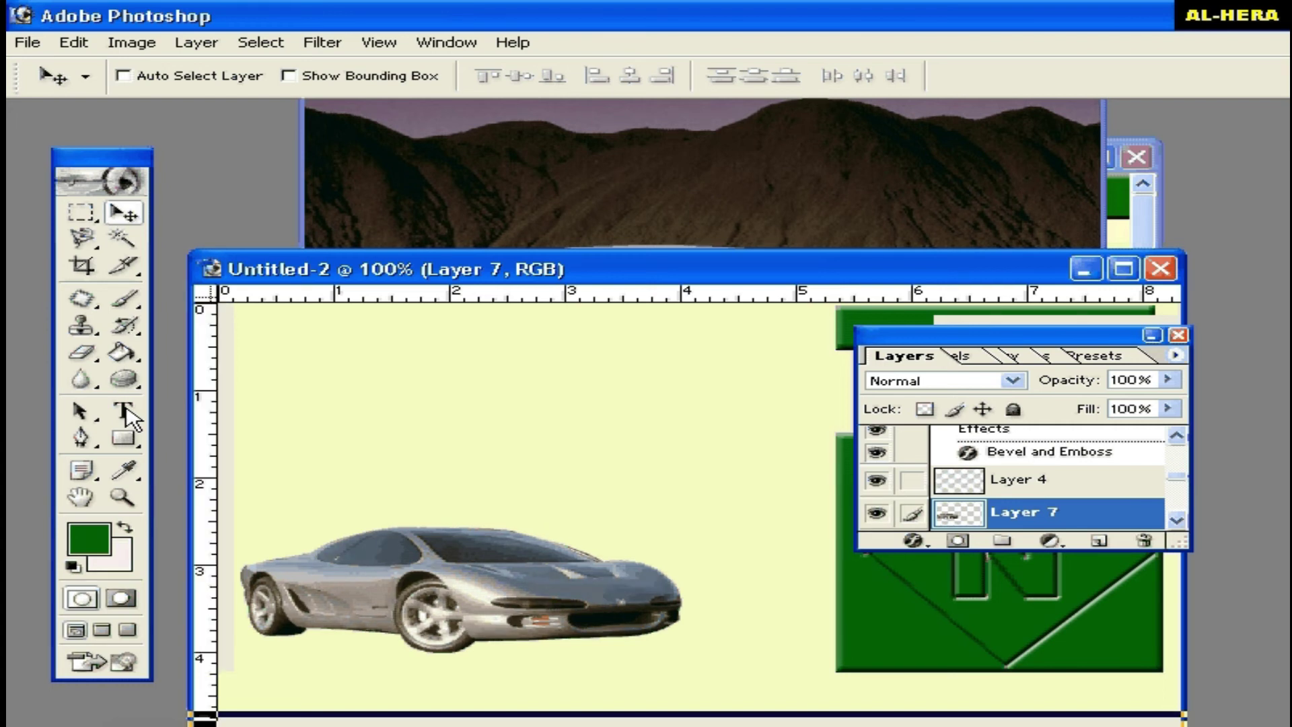
# Add the 'NAVANA CAR' title in 40 pt Arial Black, Strong anti-aliasing, navy colour 06007A.
pyautogui.click(124, 411)
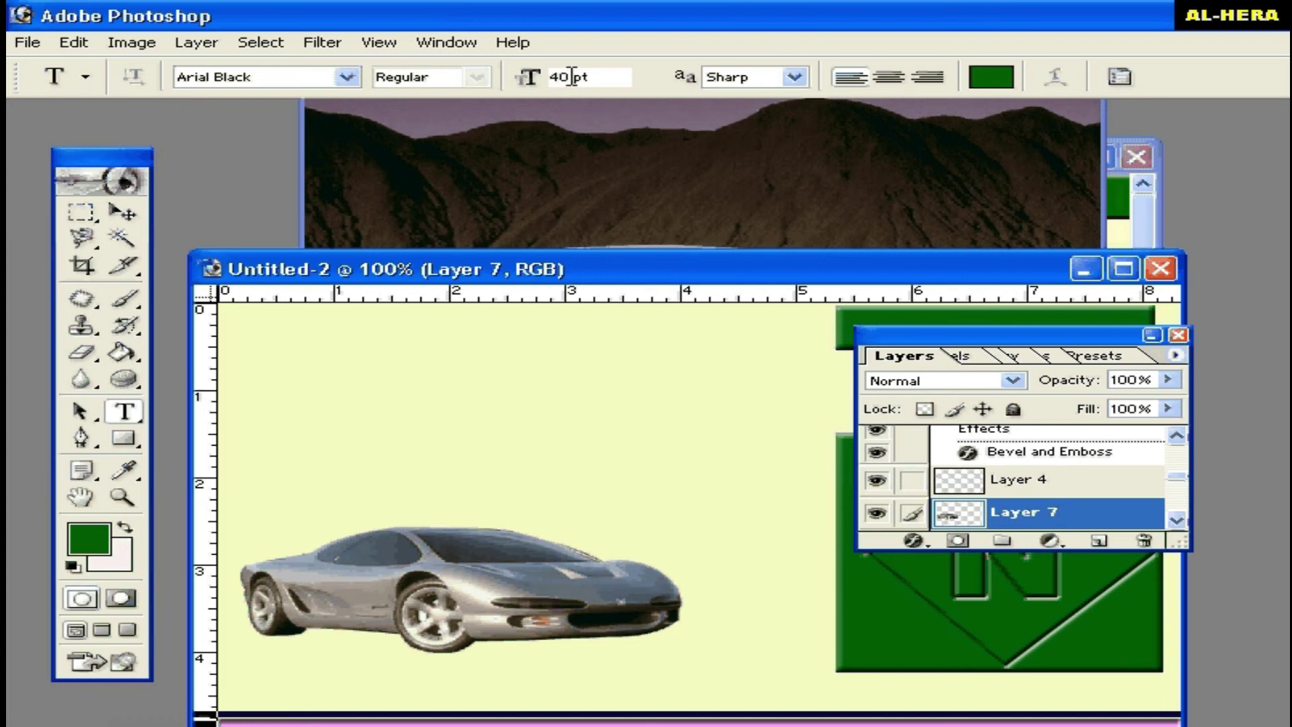
pyautogui.click(796, 79)
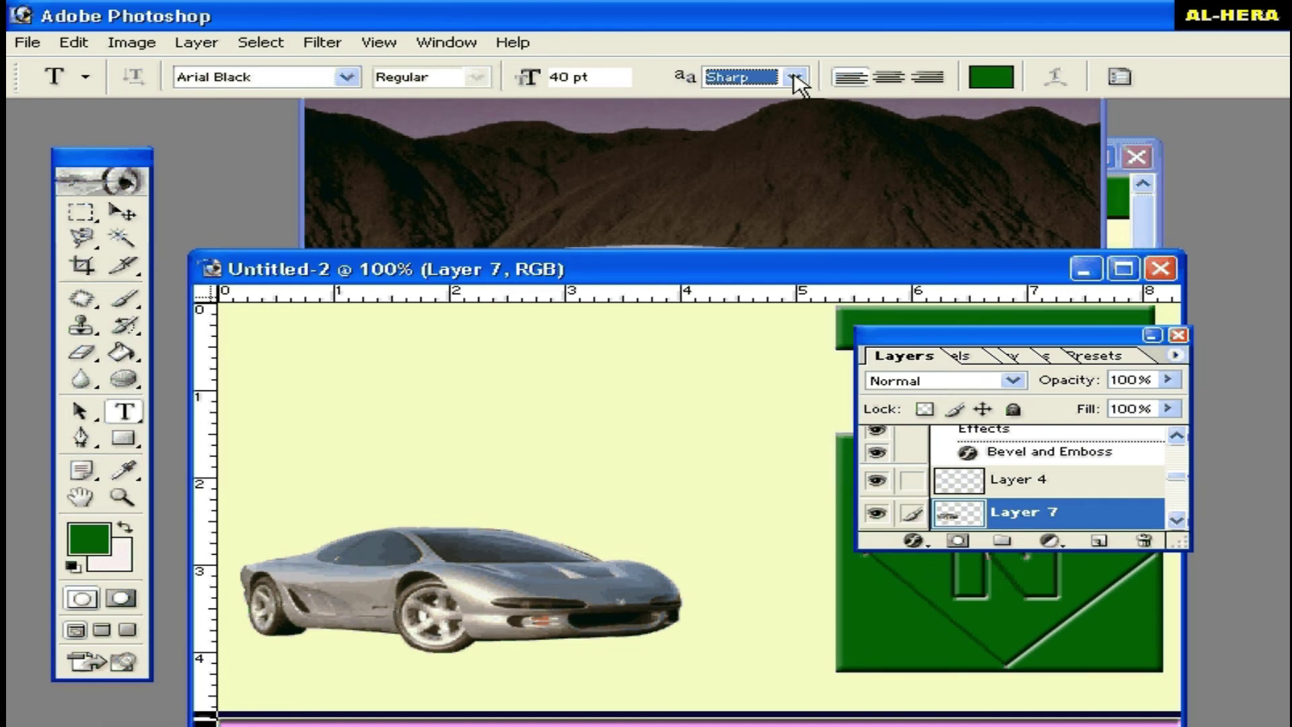
pyautogui.click(740, 133)
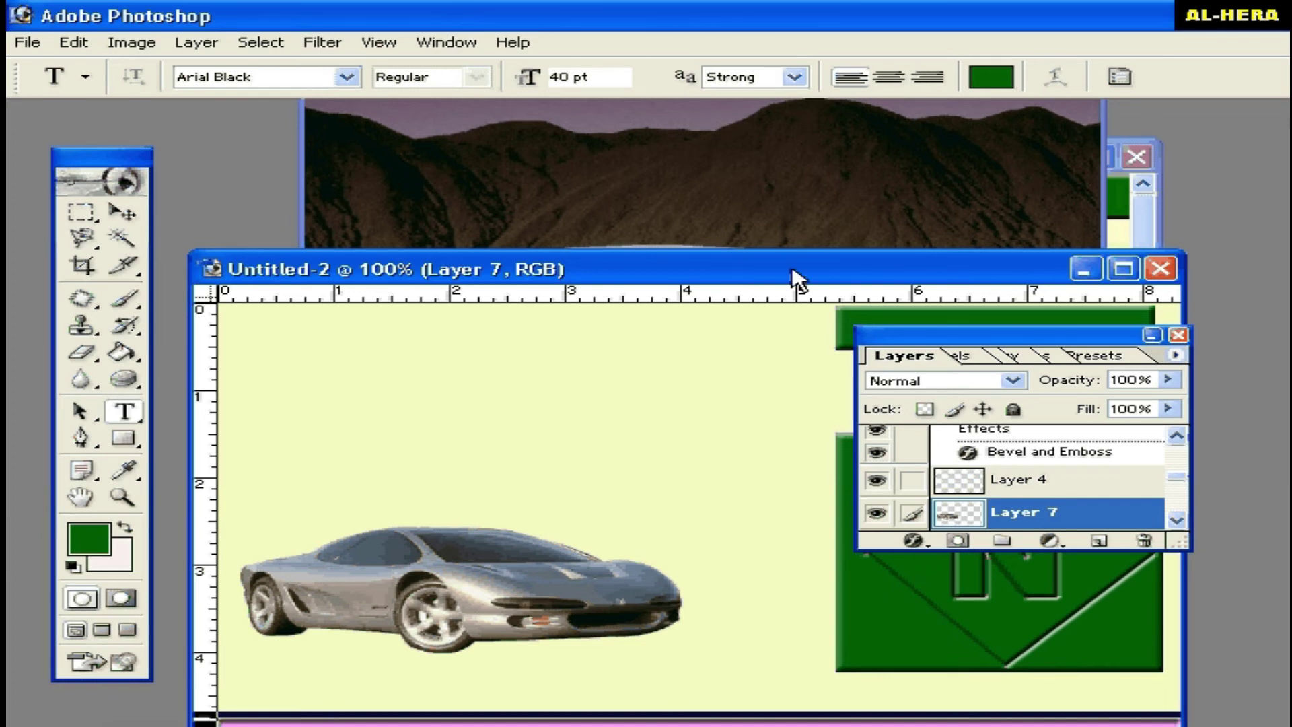
pyautogui.click(978, 78)
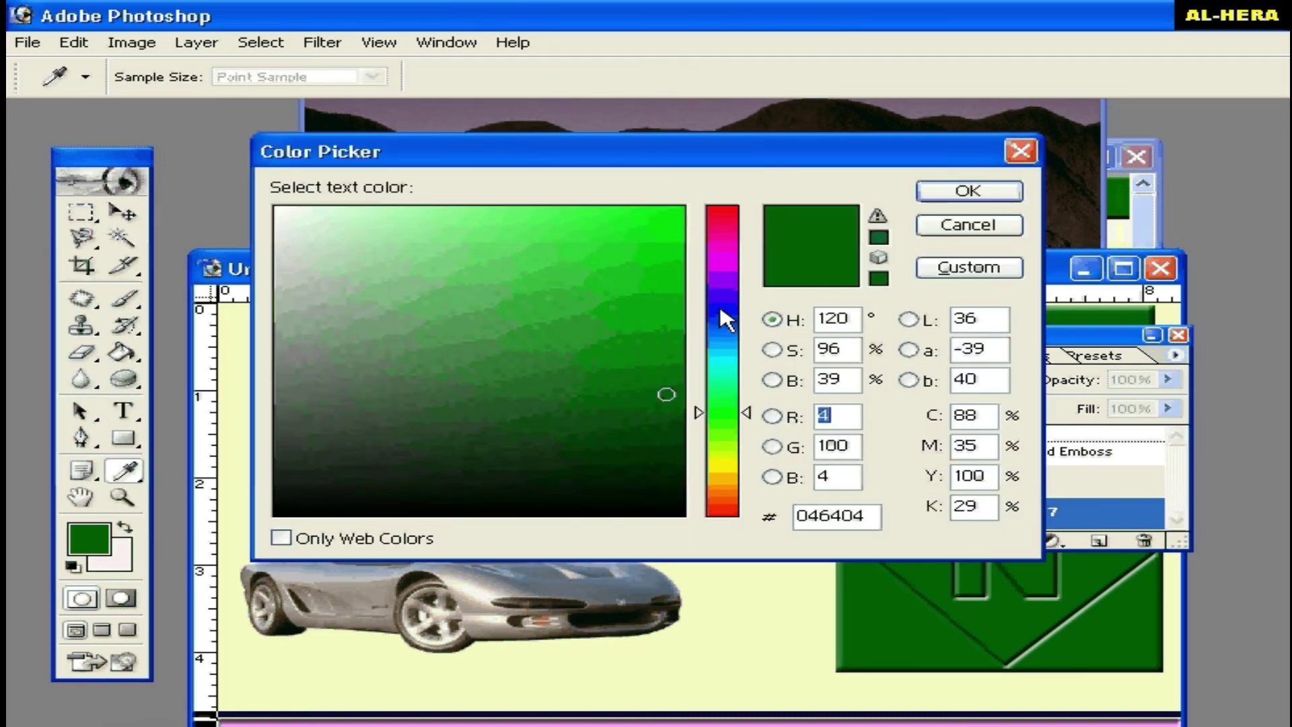
pyautogui.click(721, 307)
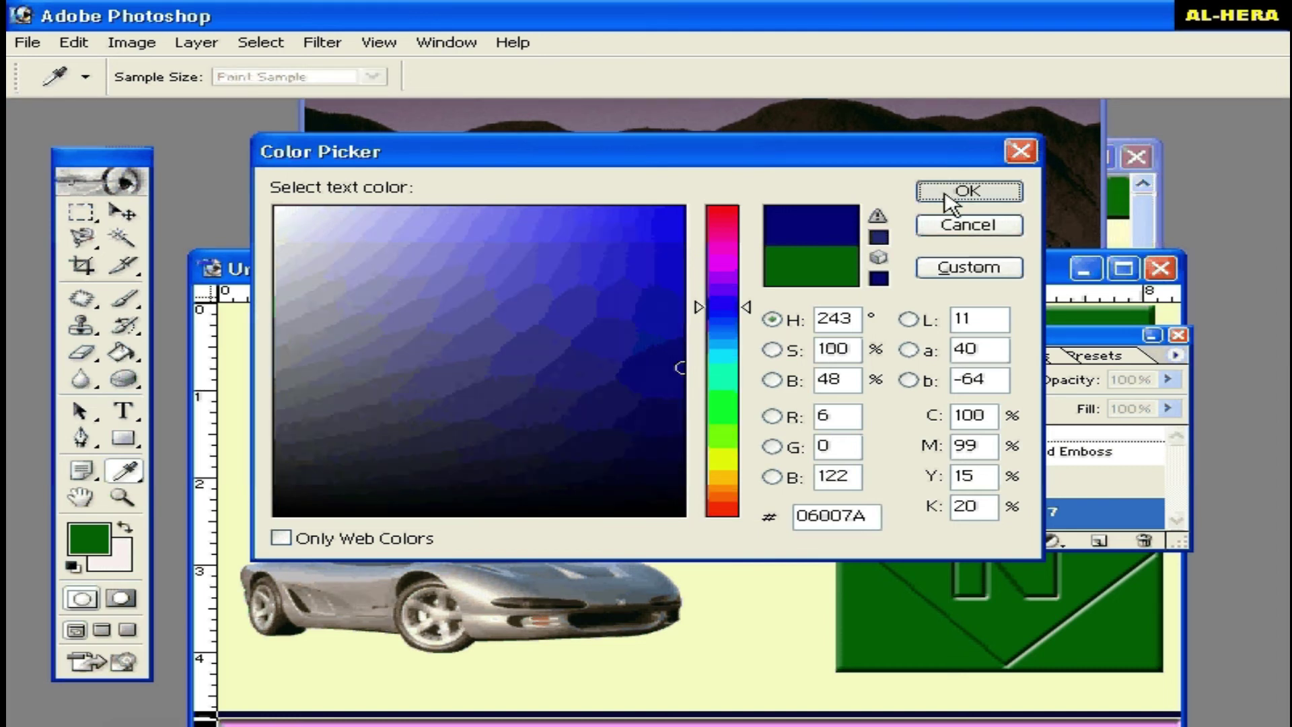
pyautogui.click(945, 195)
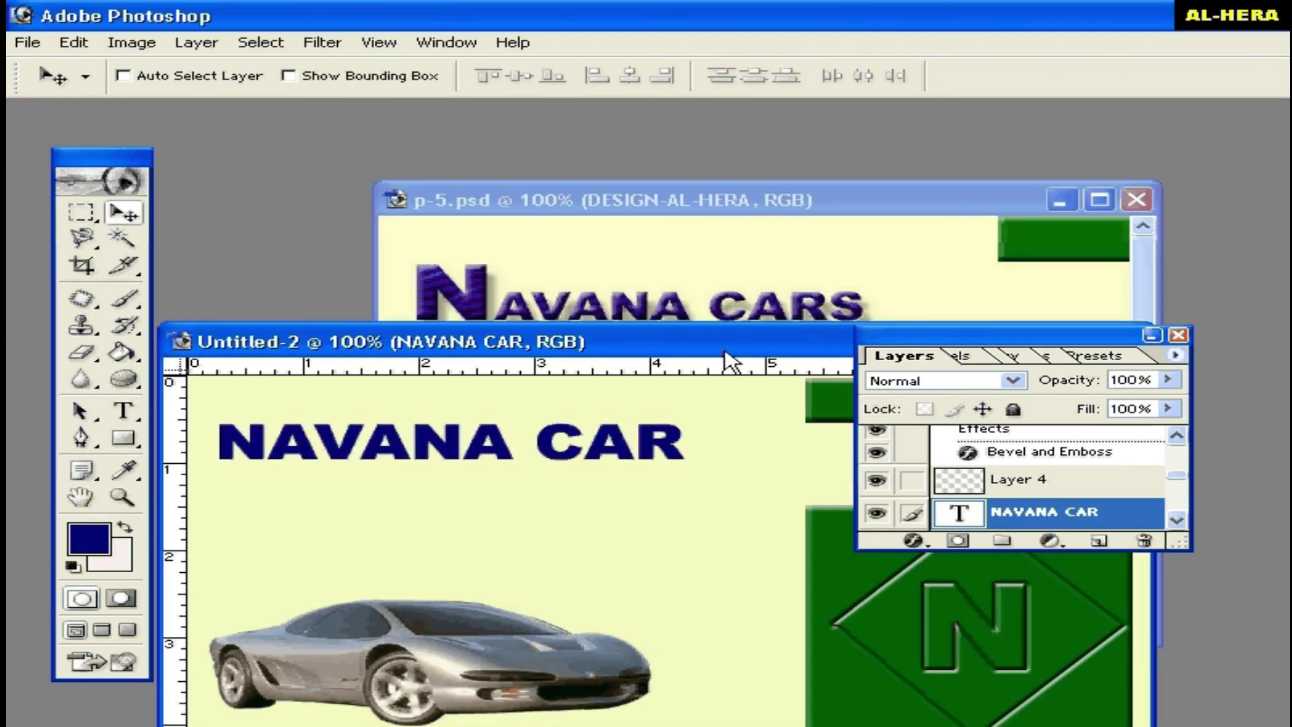
pyautogui.moveTo(777, 350); pyautogui.dragTo(725, 373)
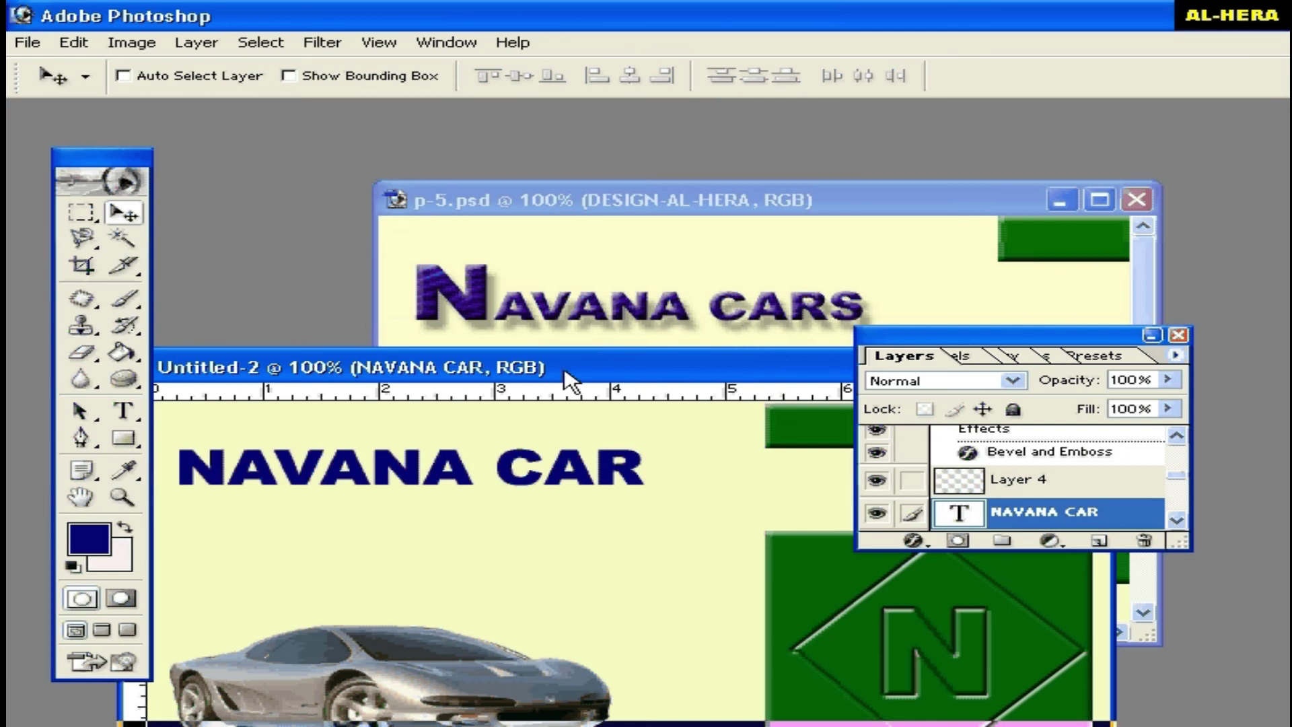
pyautogui.moveTo(577, 376); pyautogui.dragTo(649, 360)
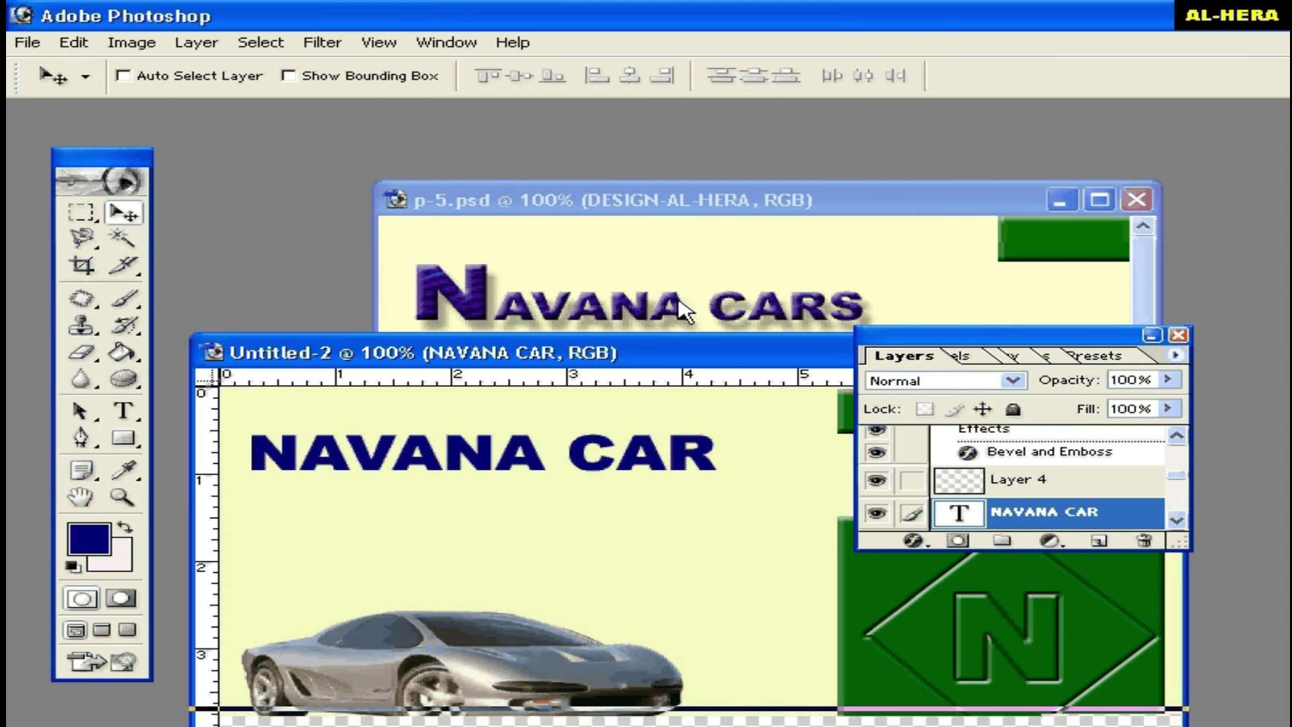
pyautogui.moveTo(700, 337); pyautogui.dragTo(720, 232)
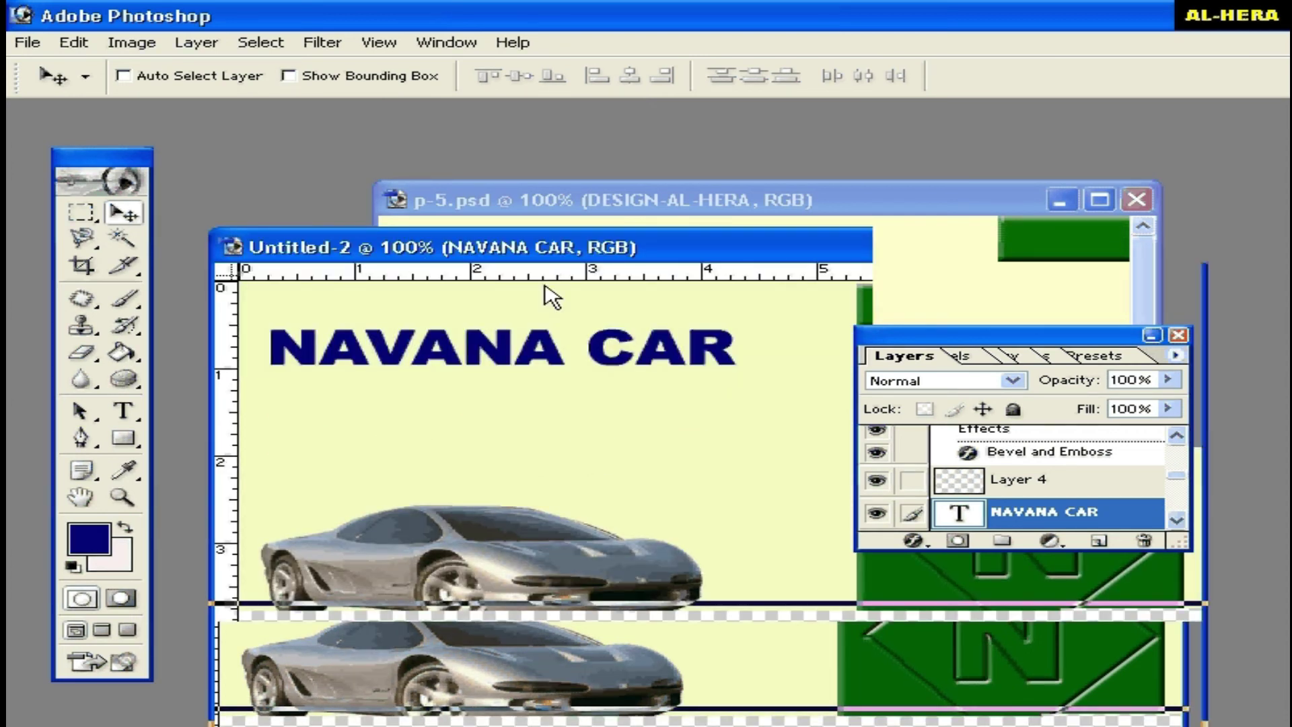
pyautogui.click(196, 43)
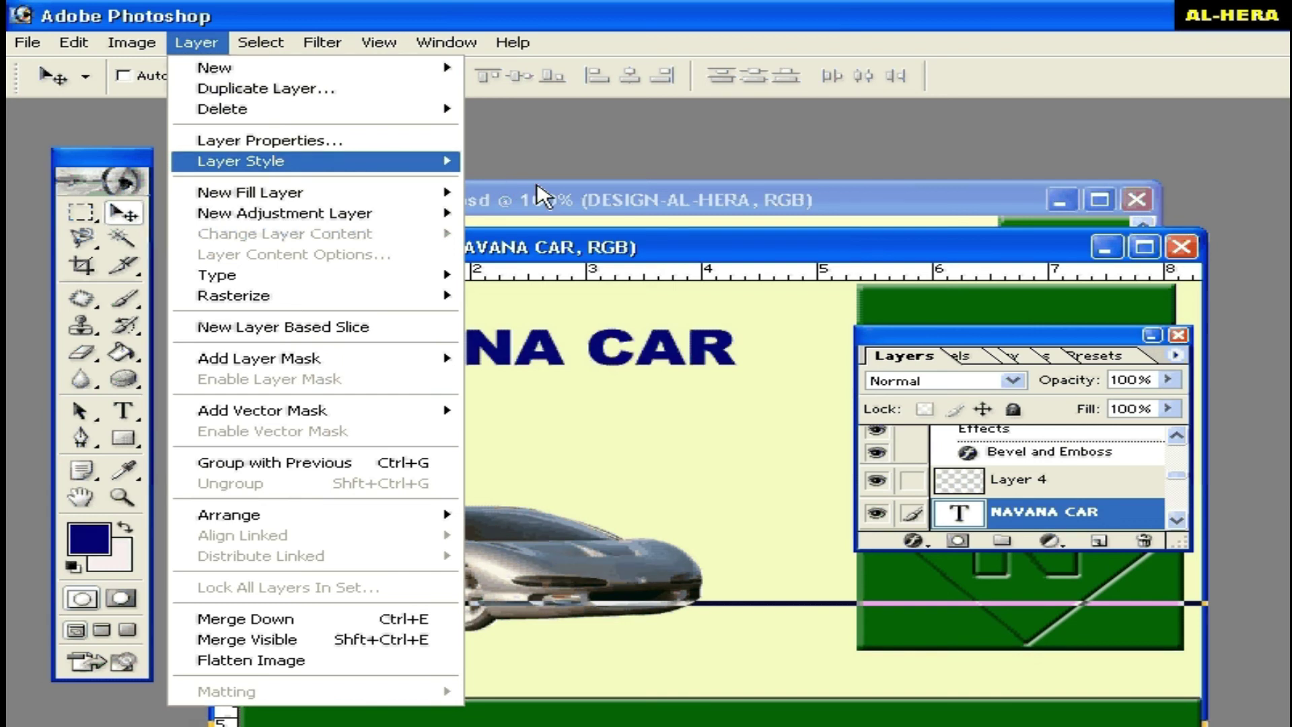
# Give the title a Bevel and Emboss with Texture enabled and a chosen texture pattern.
pyautogui.moveTo(240, 162)
pyautogui.click(711, 277)
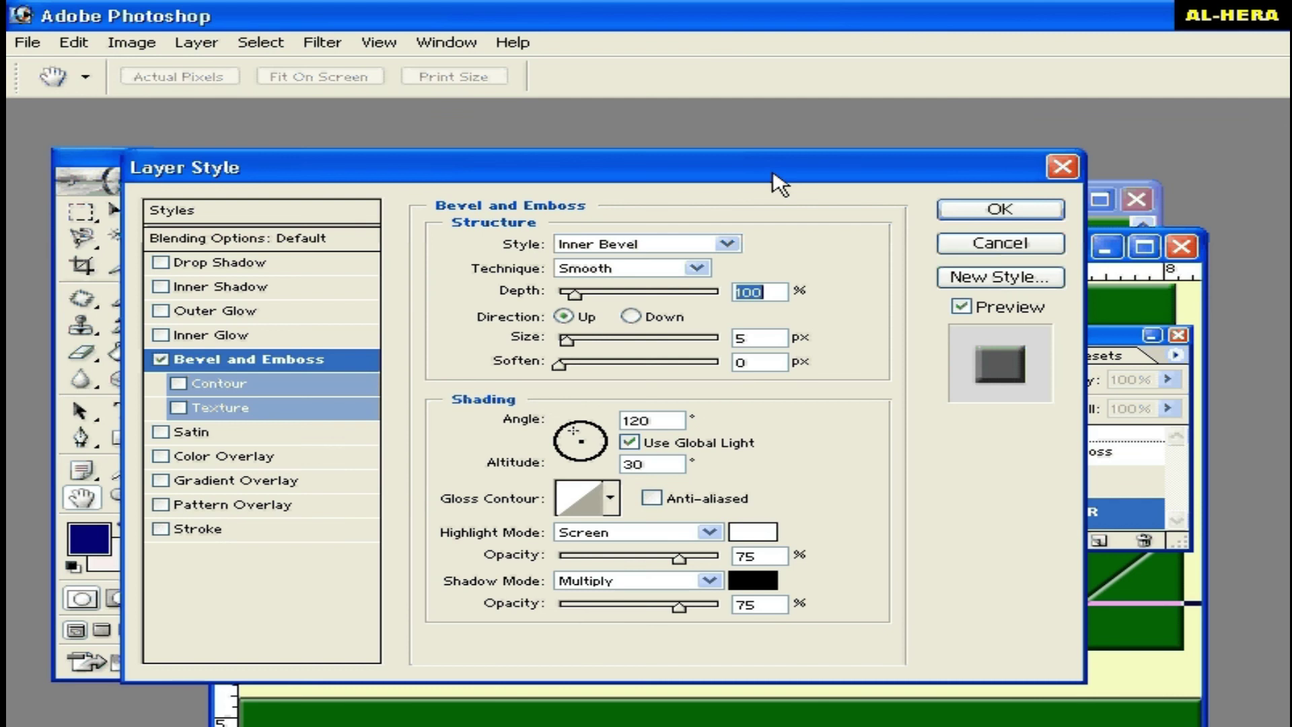
pyautogui.moveTo(778, 183); pyautogui.dragTo(770, 190)
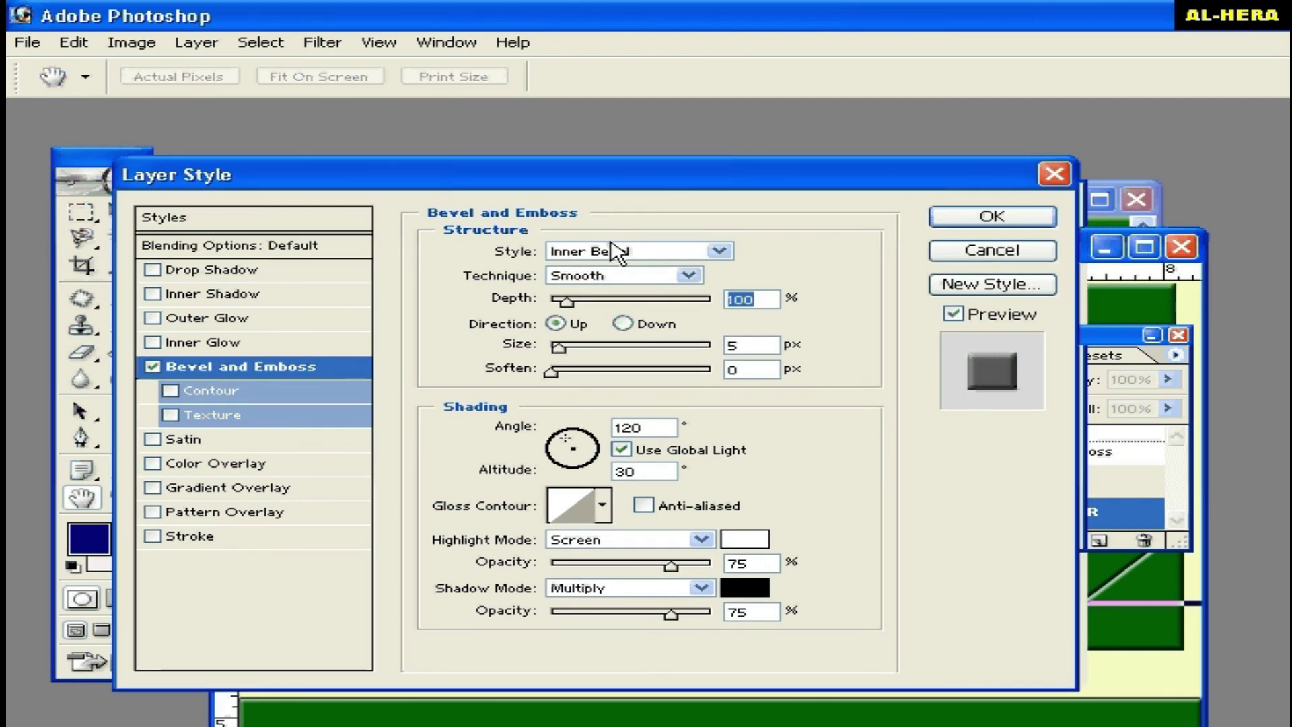
pyautogui.moveTo(412, 177)
pyautogui.mouseDown()
pyautogui.moveTo(262, 291)
pyautogui.moveTo(519, 288)
pyautogui.moveTo(700, 340)
pyautogui.moveTo(743, 332)
pyautogui.mouseUp()
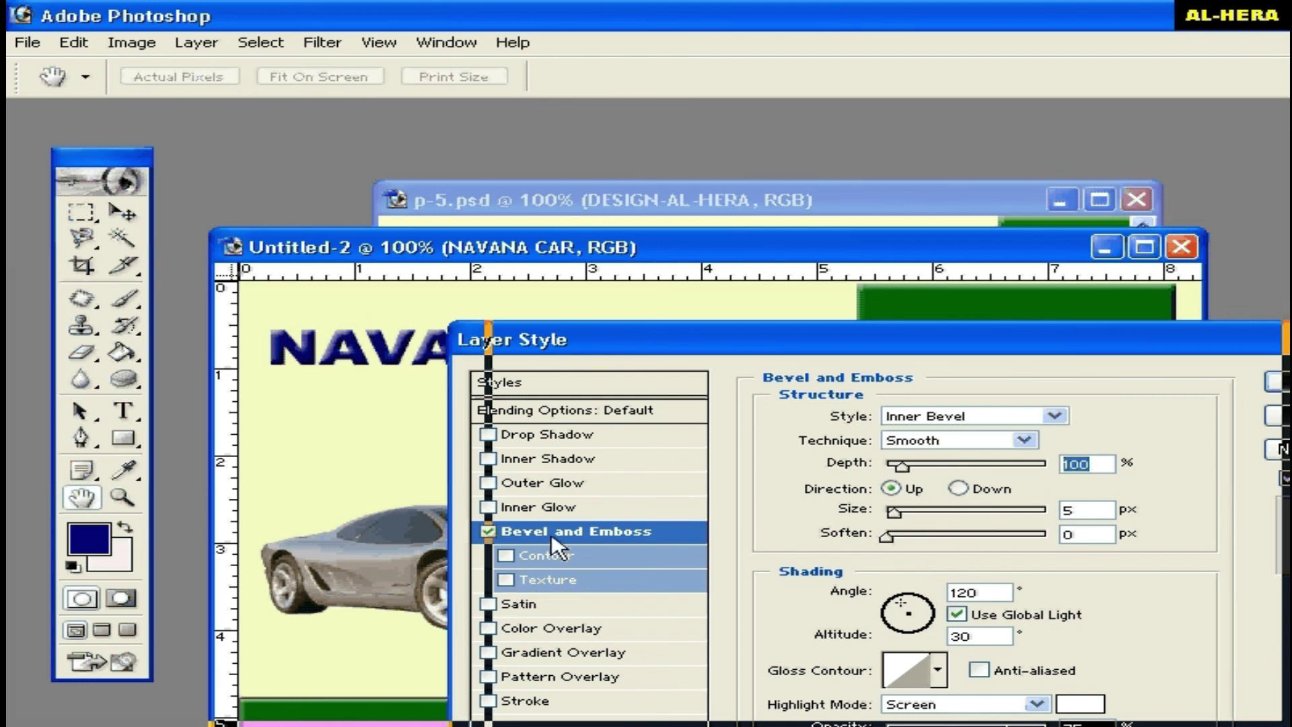
pyautogui.click(506, 580)
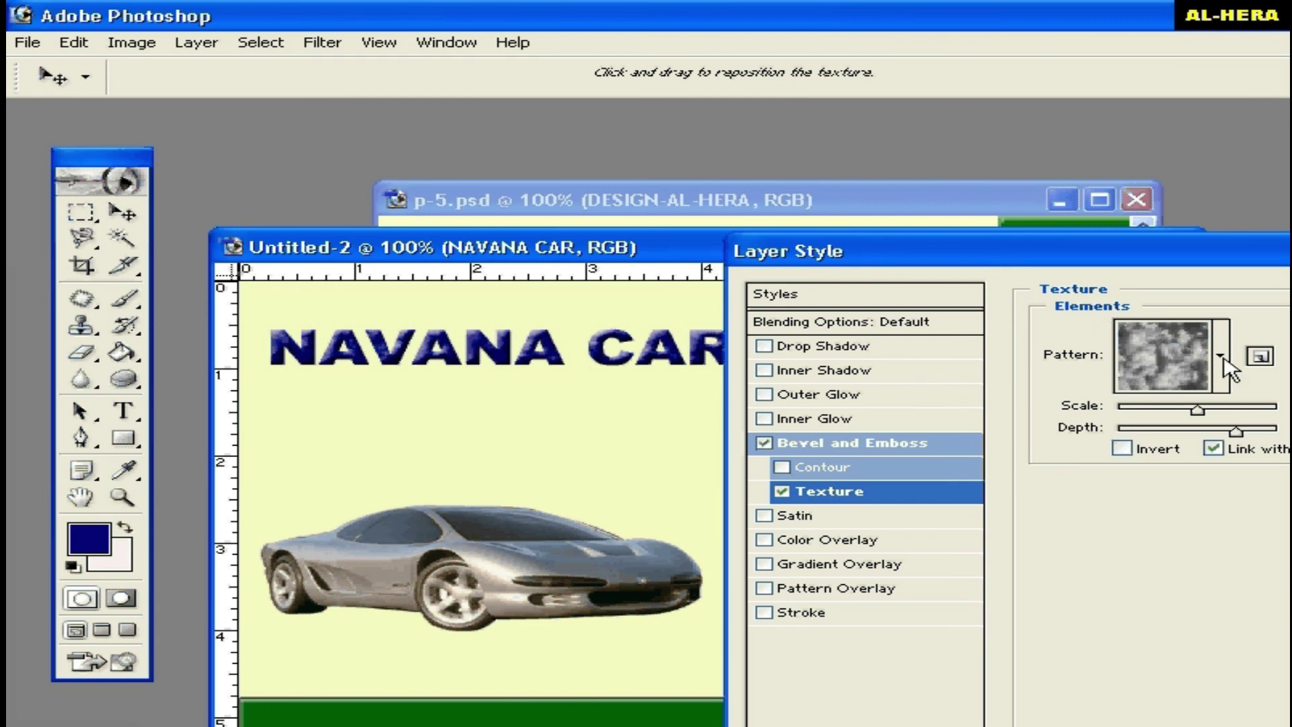
pyautogui.click(1222, 356)
pyautogui.click(1222, 357)
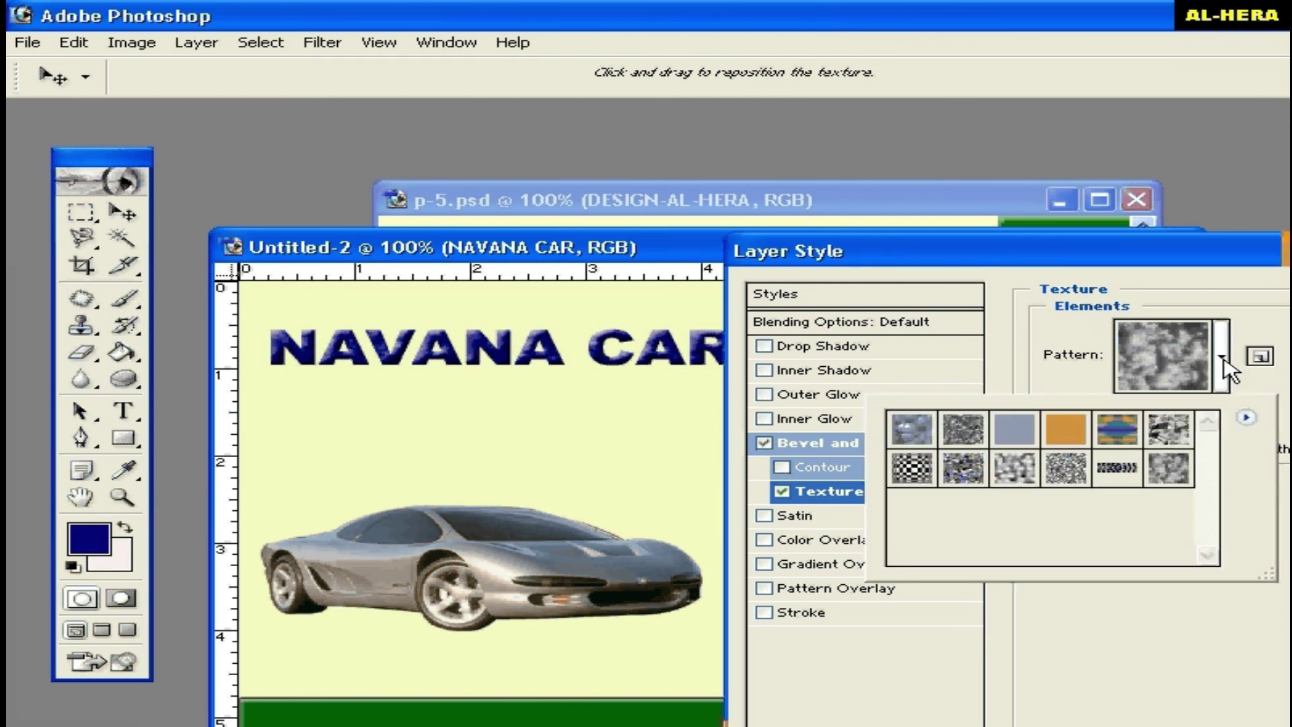
pyautogui.click(977, 479)
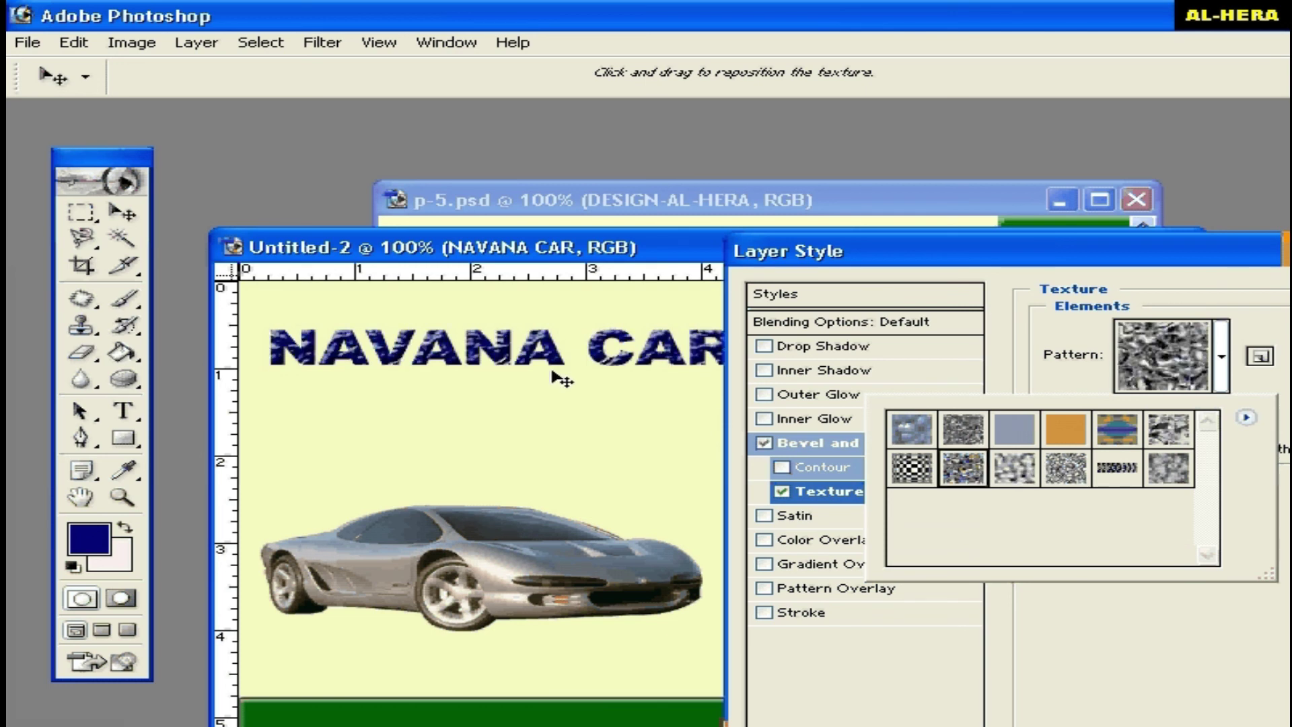
pyautogui.click(918, 430)
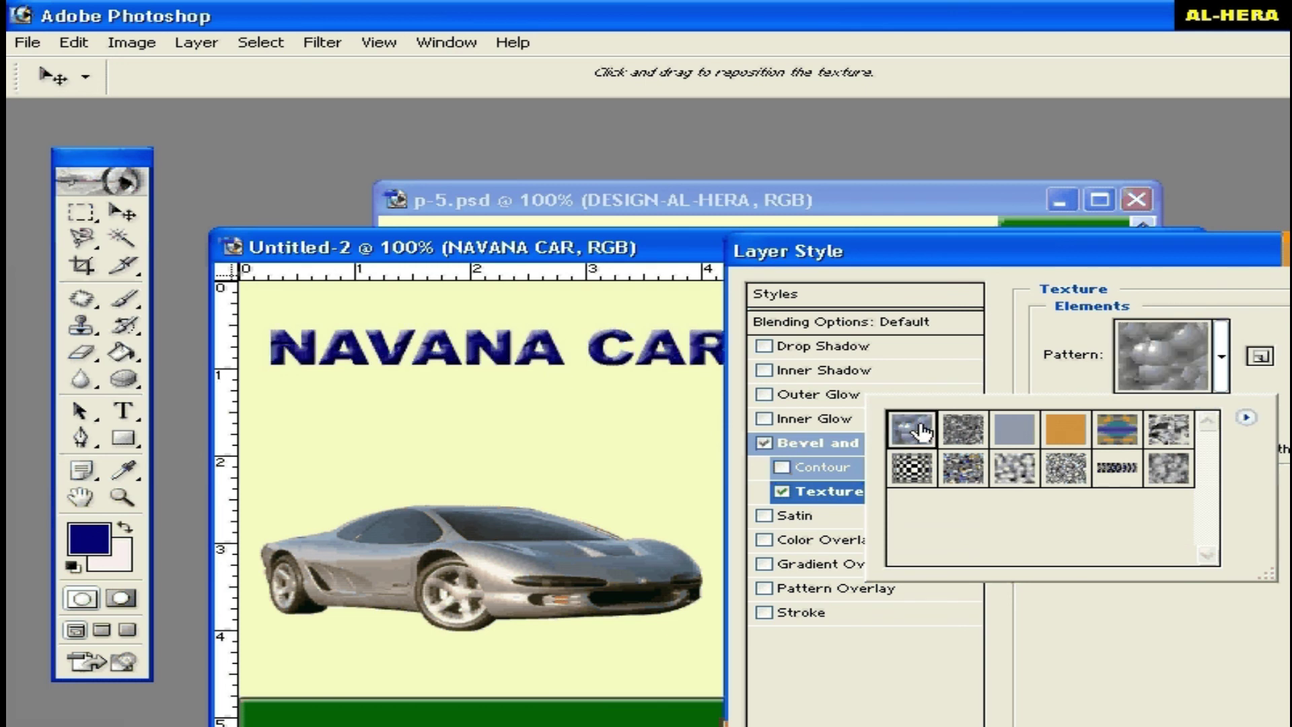
pyautogui.click(972, 439)
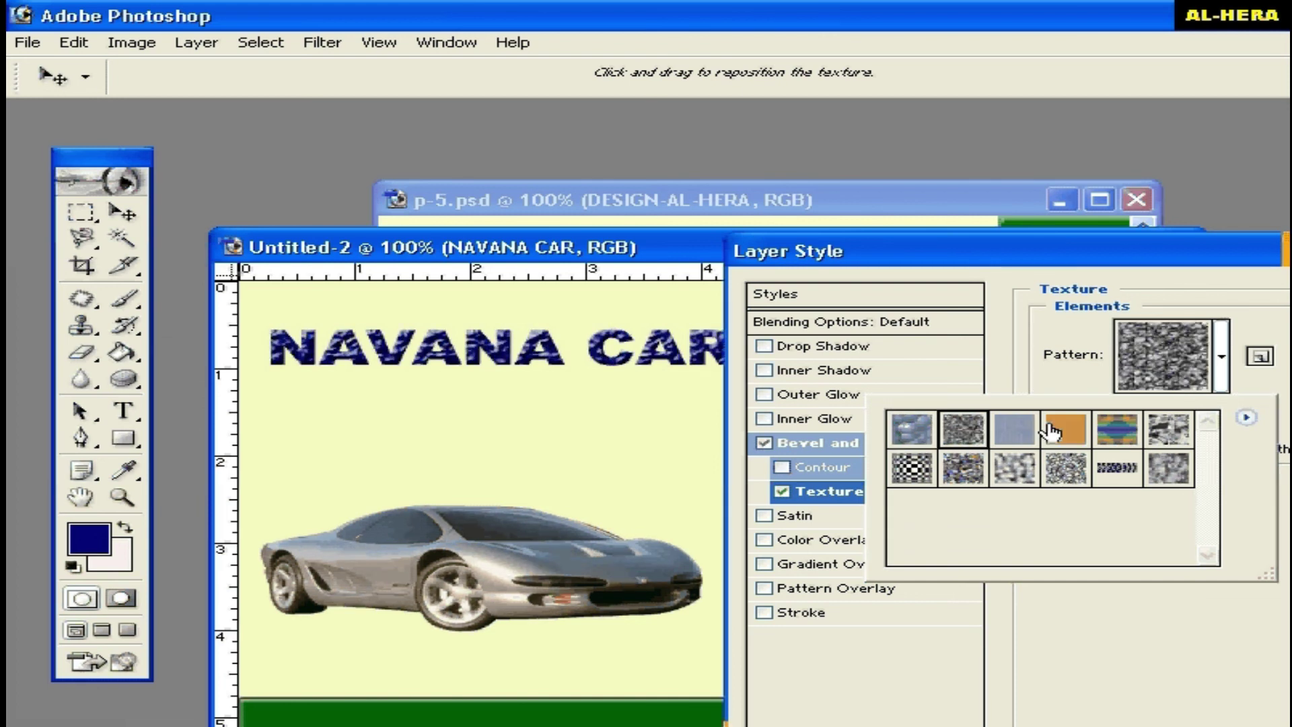
pyautogui.click(1057, 436)
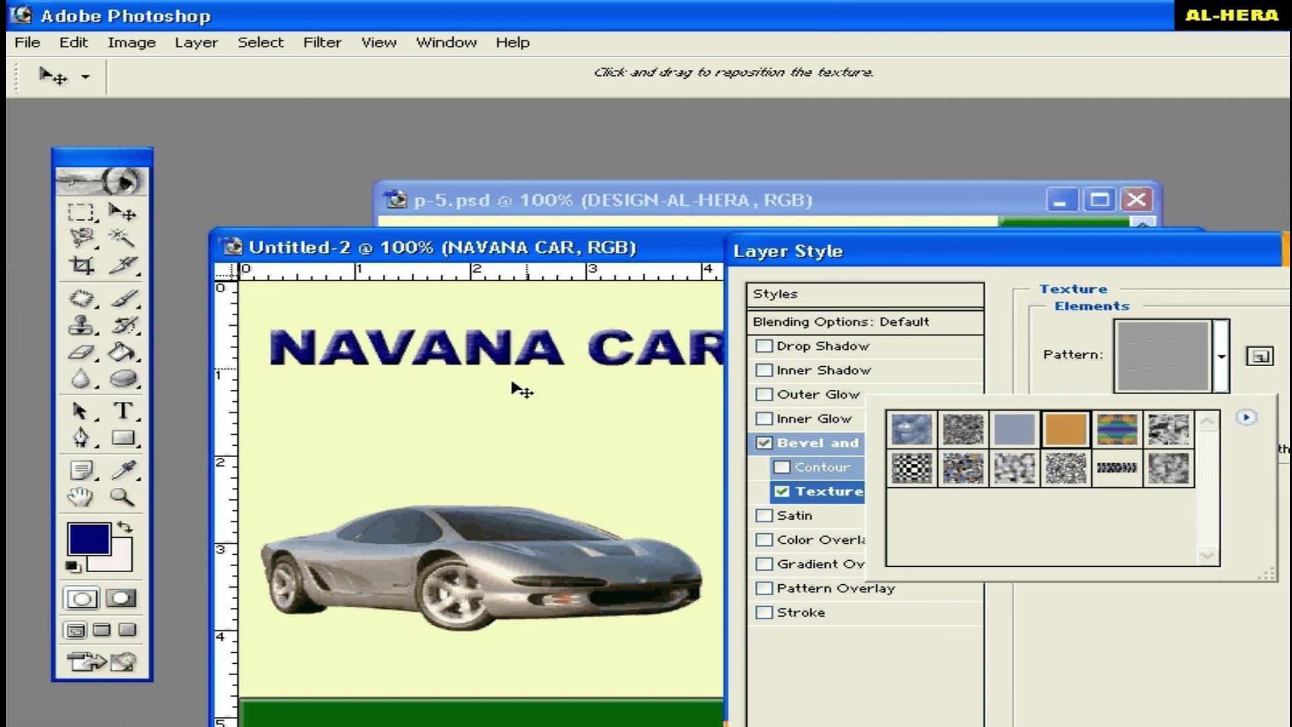
# Add a Drop Shadow at 43% opacity to the title and apply the styles.
pyautogui.moveTo(1118, 255); pyautogui.dragTo(835, 377)
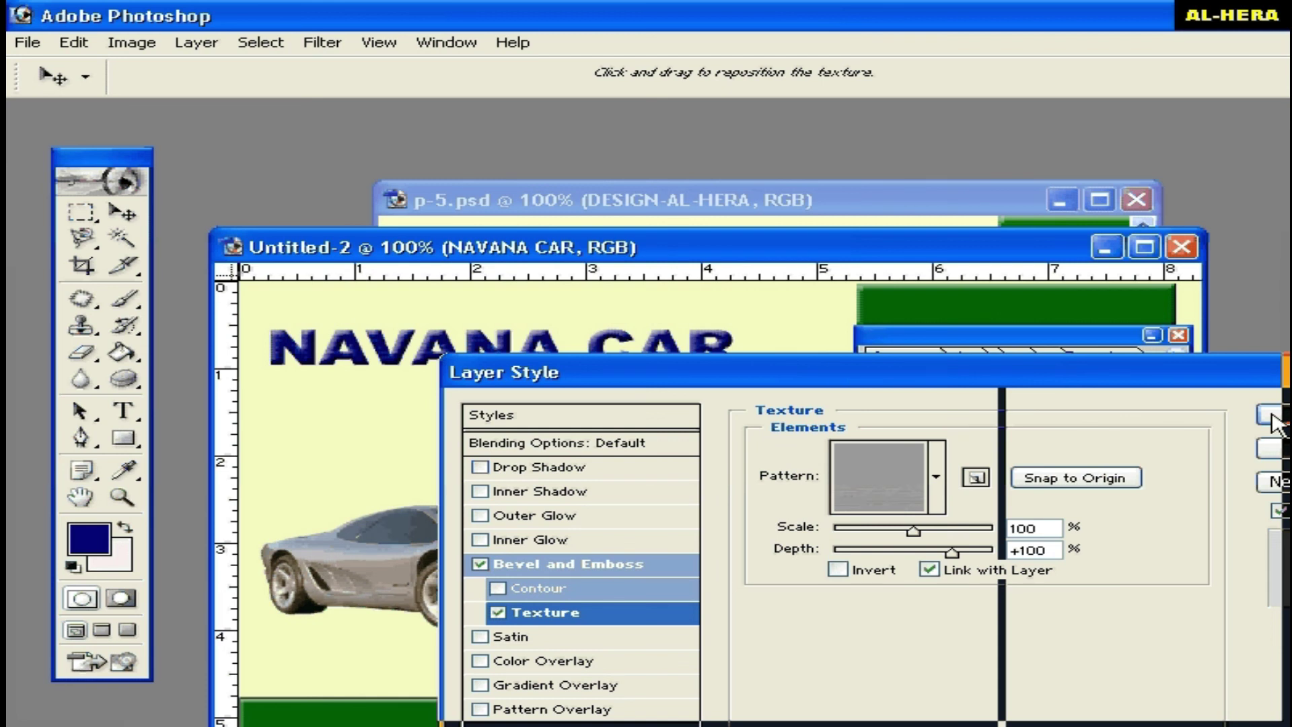
pyautogui.moveTo(940, 375)
pyautogui.mouseDown()
pyautogui.moveTo(993, 401)
pyautogui.moveTo(1066, 370)
pyautogui.mouseUp()
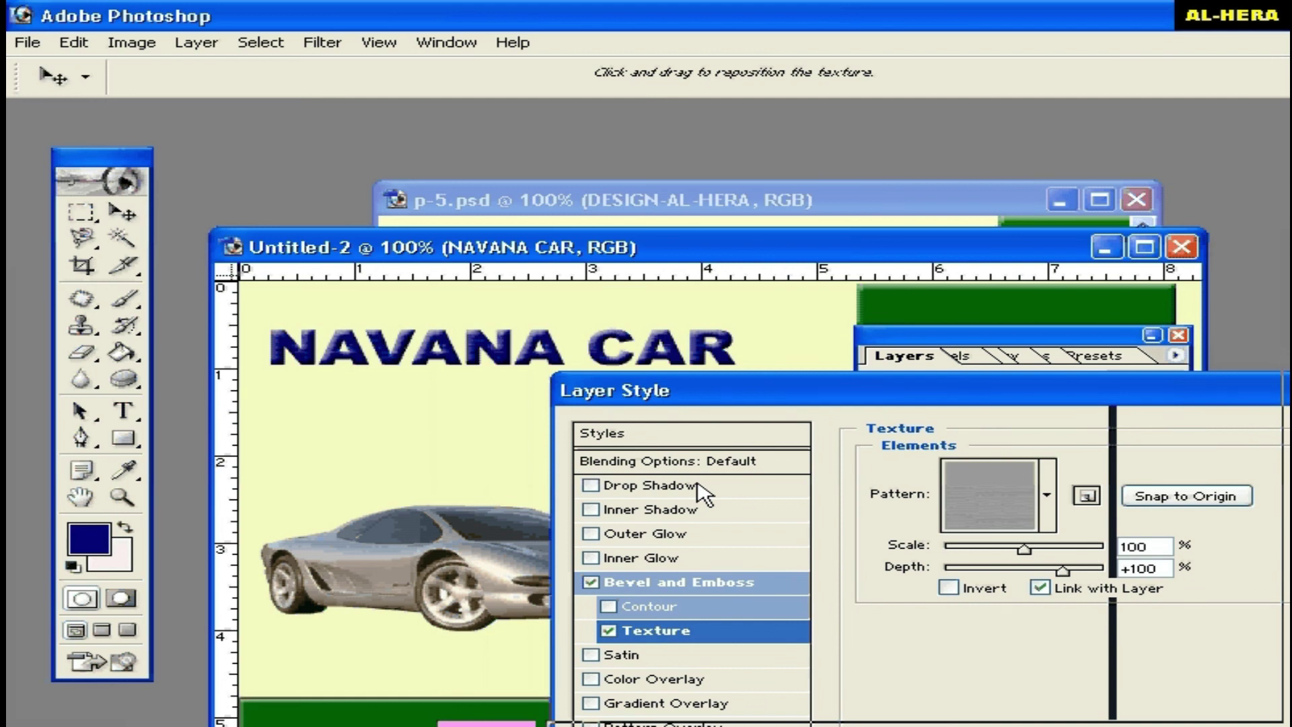
pyautogui.click(617, 486)
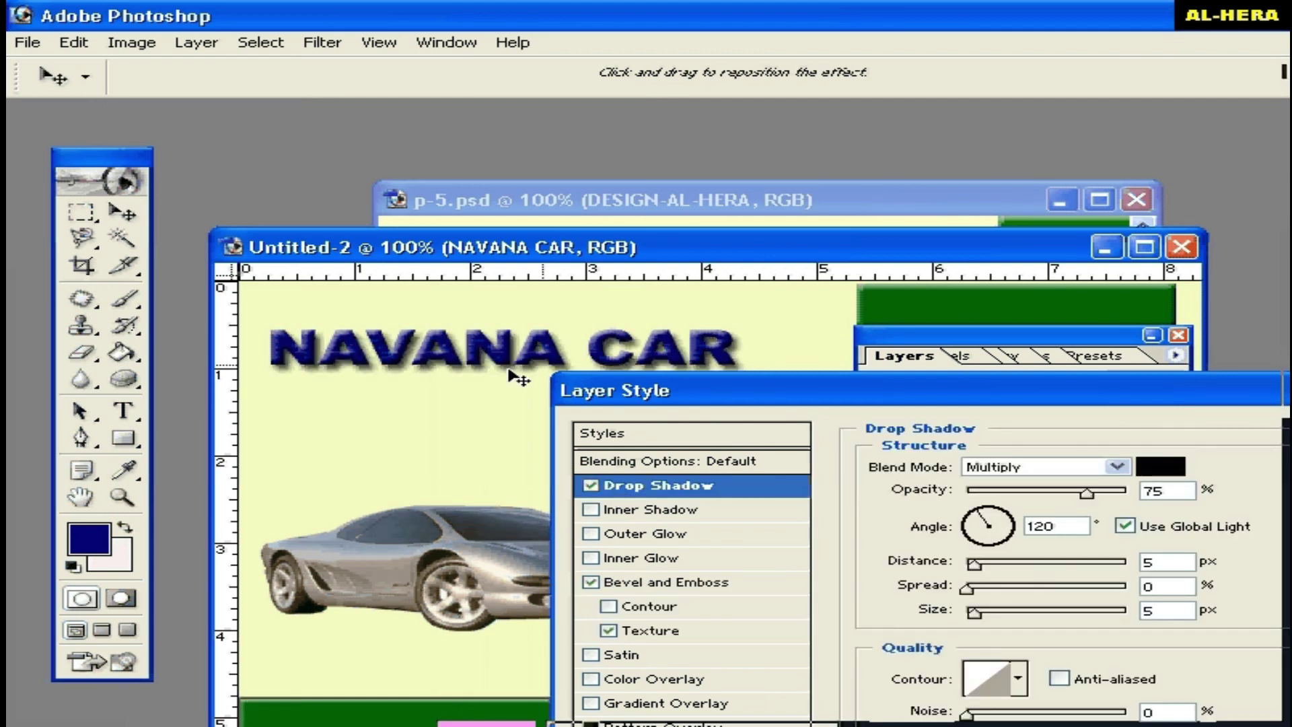
pyautogui.click(1050, 498)
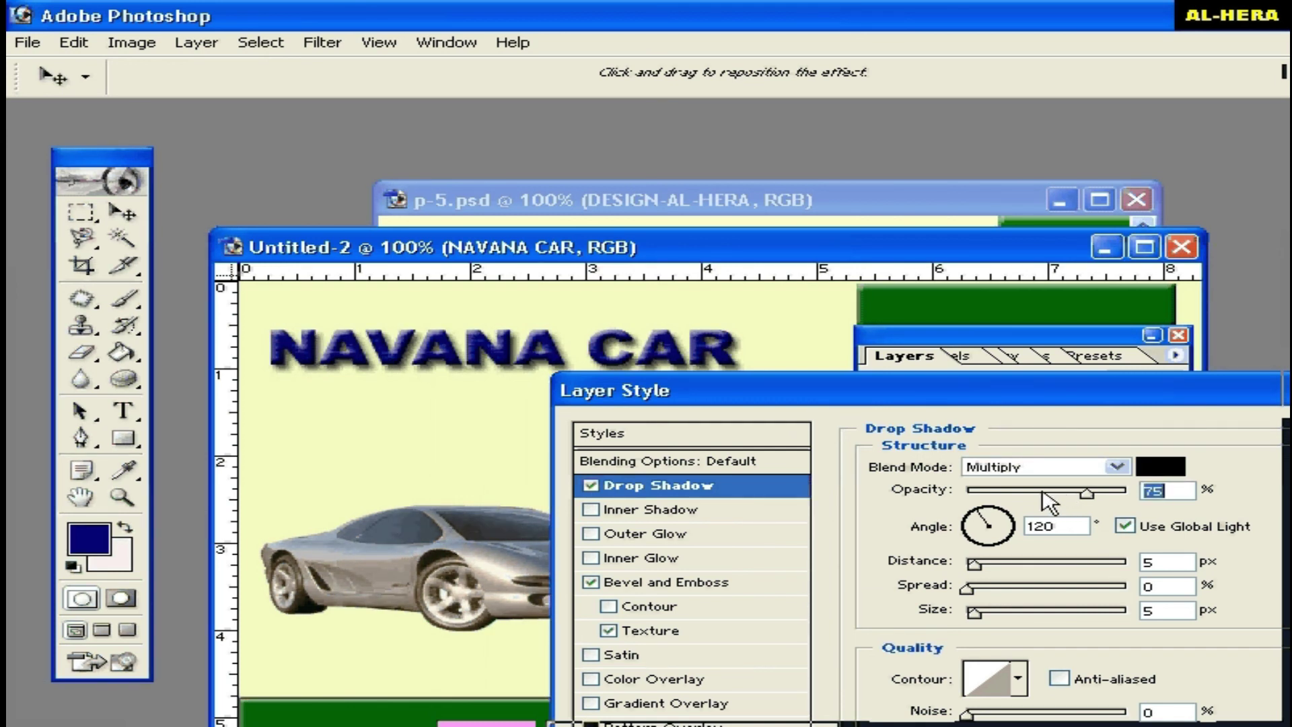
pyautogui.moveTo(1045, 493); pyautogui.dragTo(1036, 494)
pyautogui.moveTo(975, 390); pyautogui.dragTo(963, 394)
pyautogui.moveTo(848, 415); pyautogui.dragTo(848, 417)
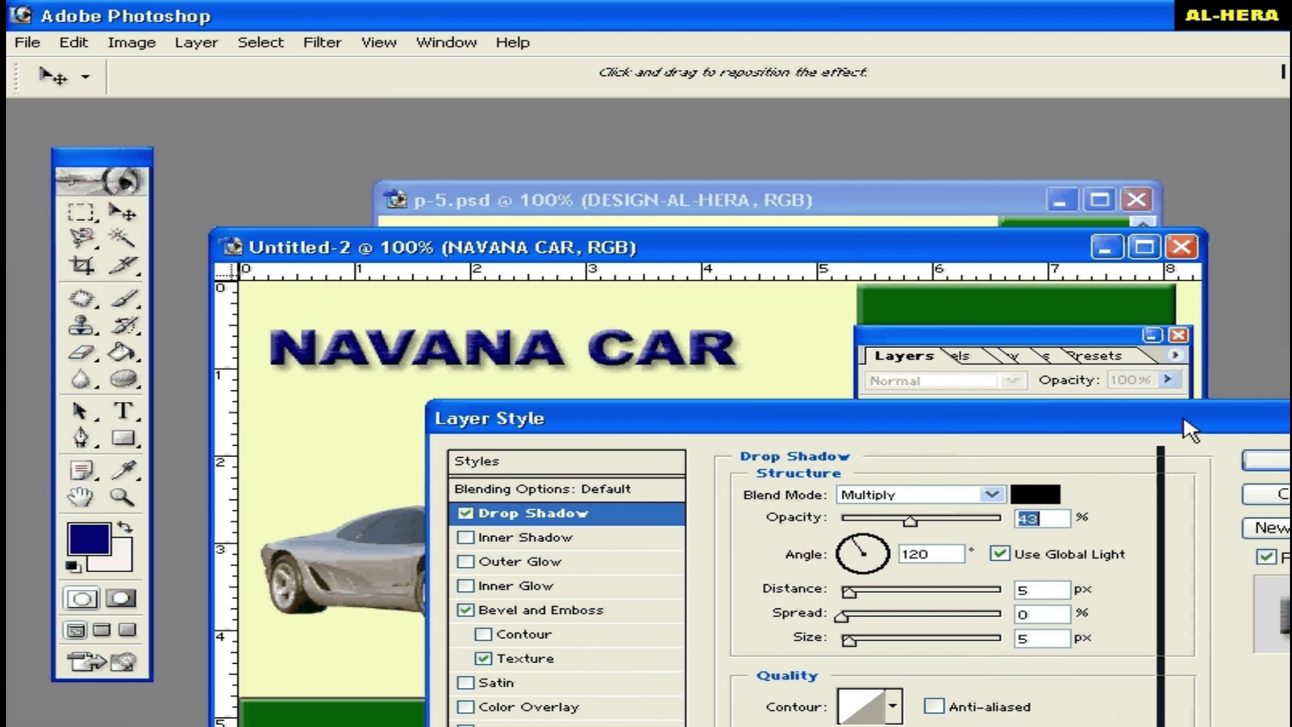
pyautogui.click(1281, 469)
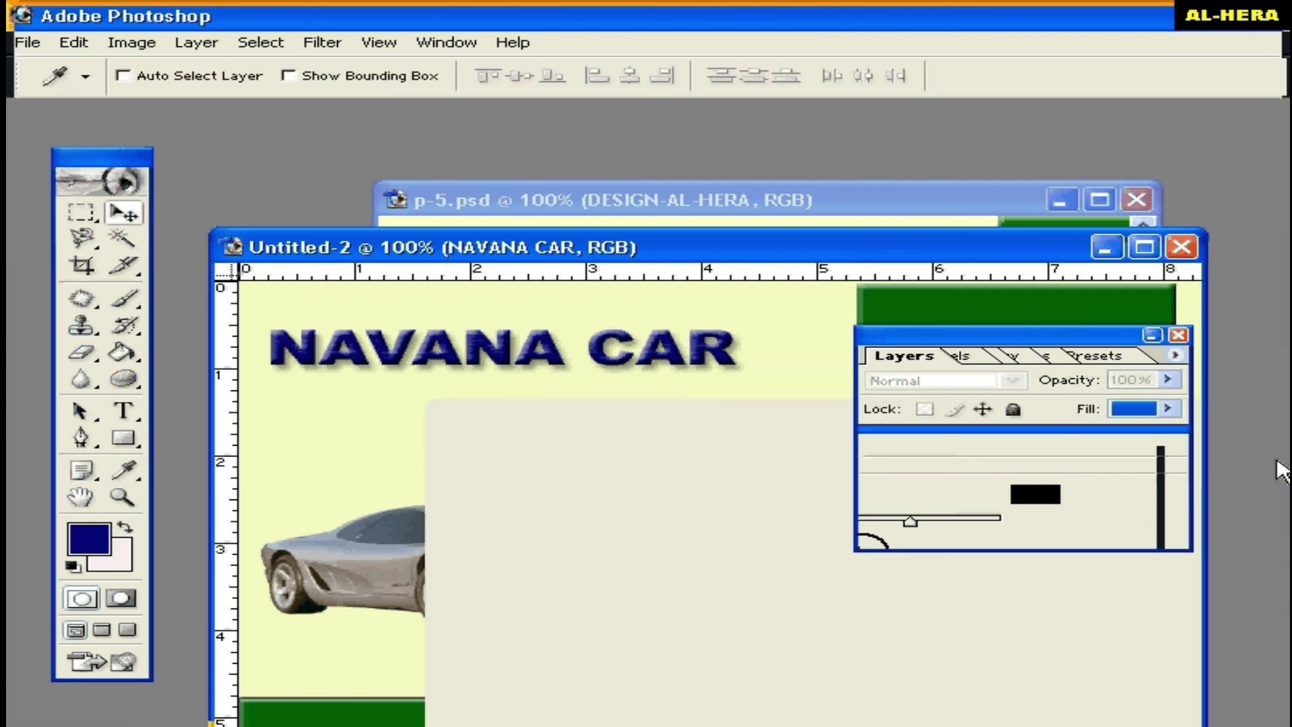
# Maximize the Untitled-2 banner window and hide the Layers palette with F7.
pyautogui.click(1145, 248)
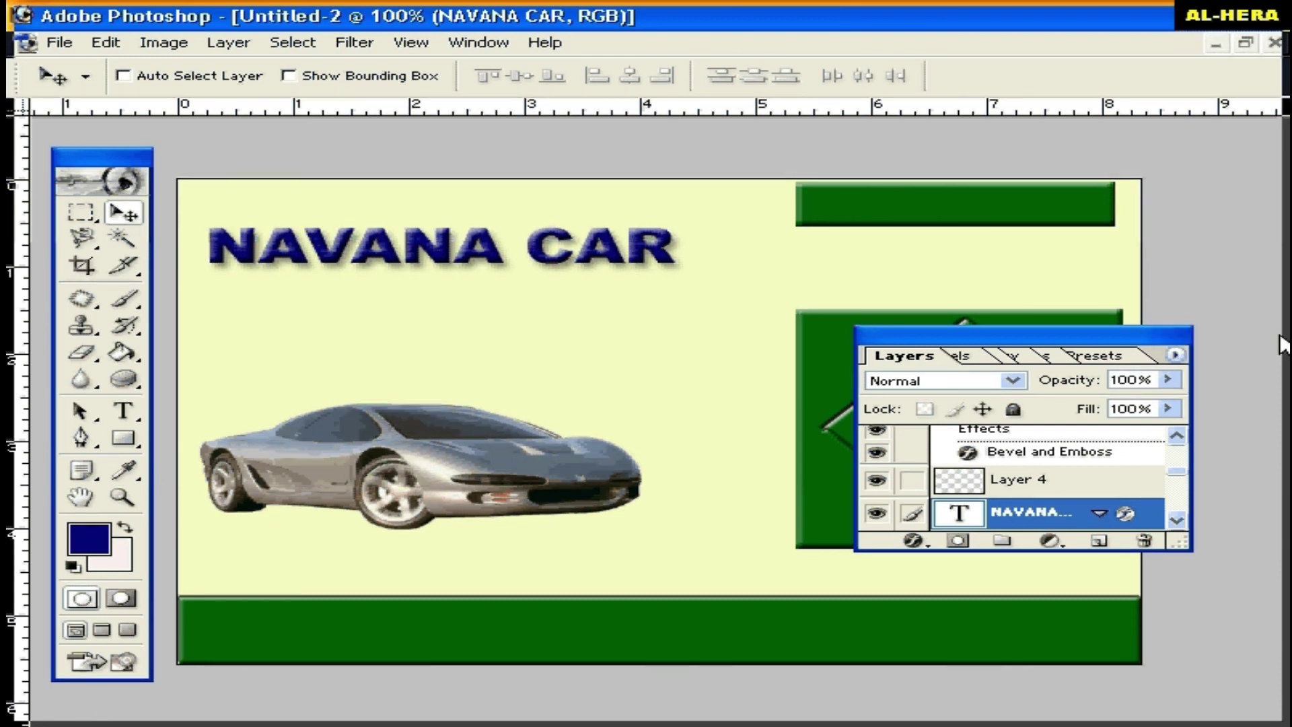
pyautogui.press('F7')
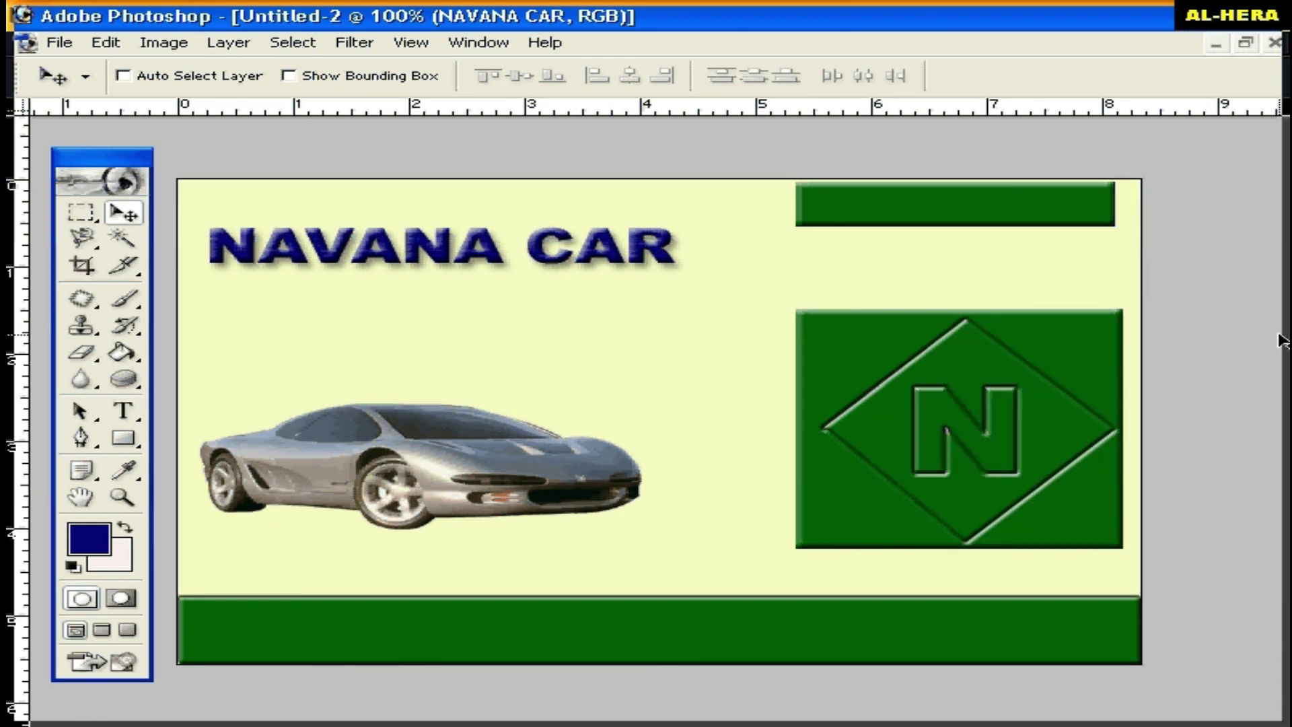